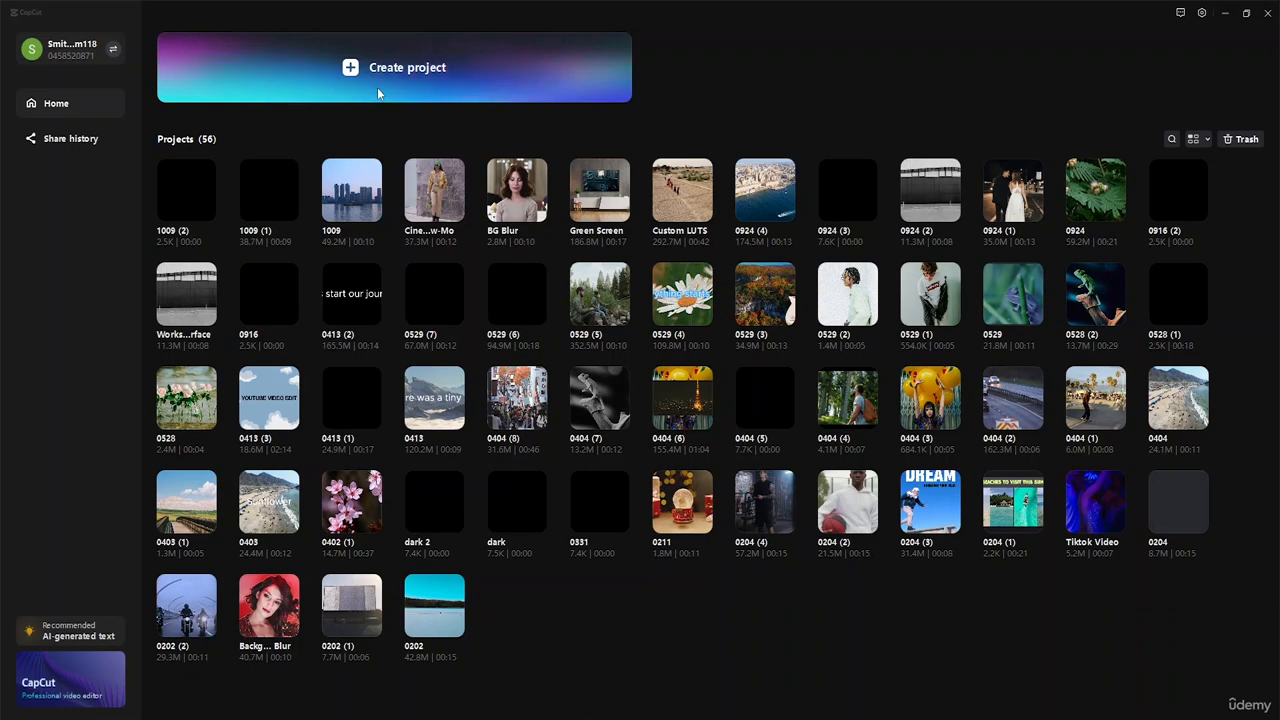
# Step: Create a new project and rename it "Tracking Objects"
pyautogui.click(352, 74)
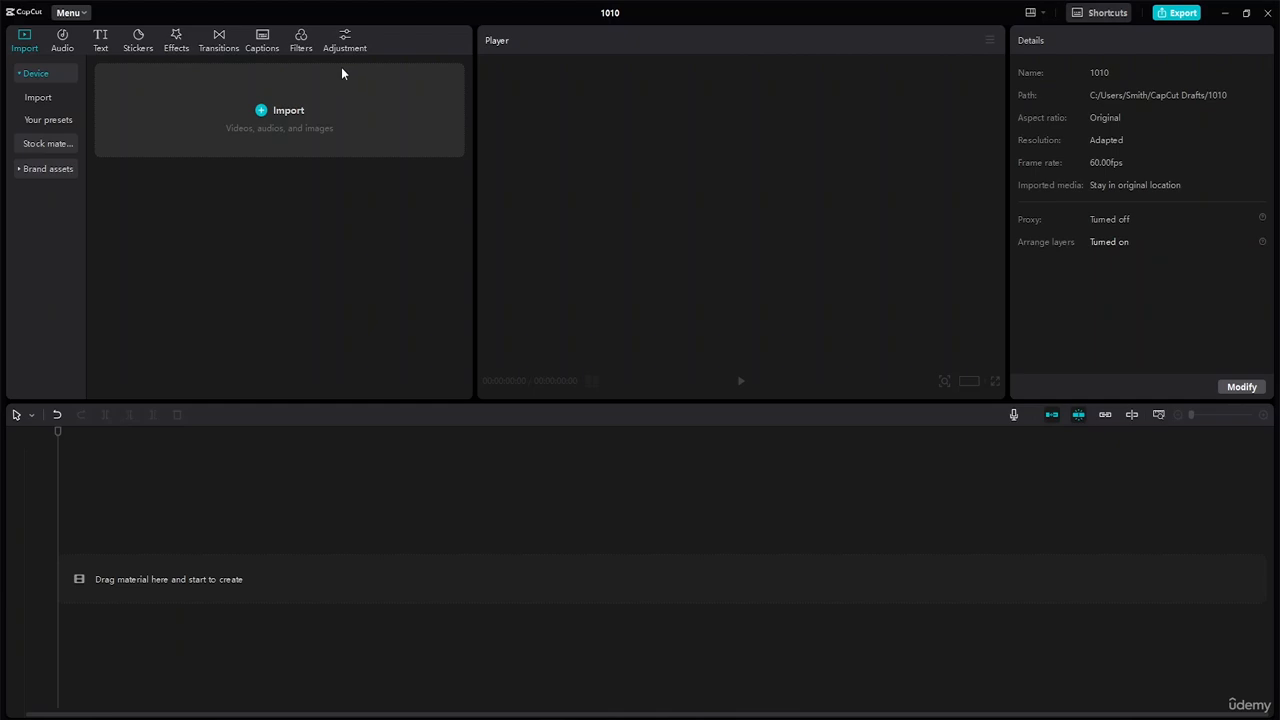
pyautogui.click(612, 12)
pyautogui.write('Tracking Objects')
pyautogui.press('Return')
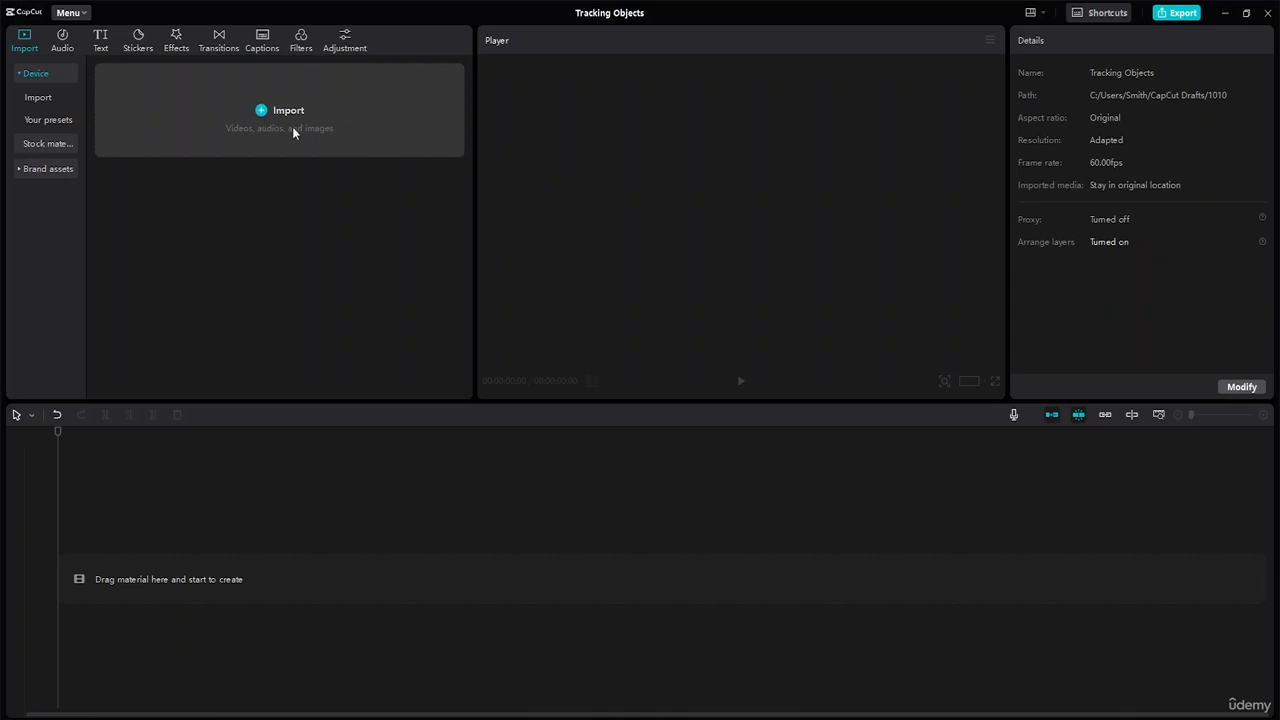
# Step: Add the favorite stock video of the car driving through the desert to the timeline and return the playhead to the start
pyautogui.click(58, 143)
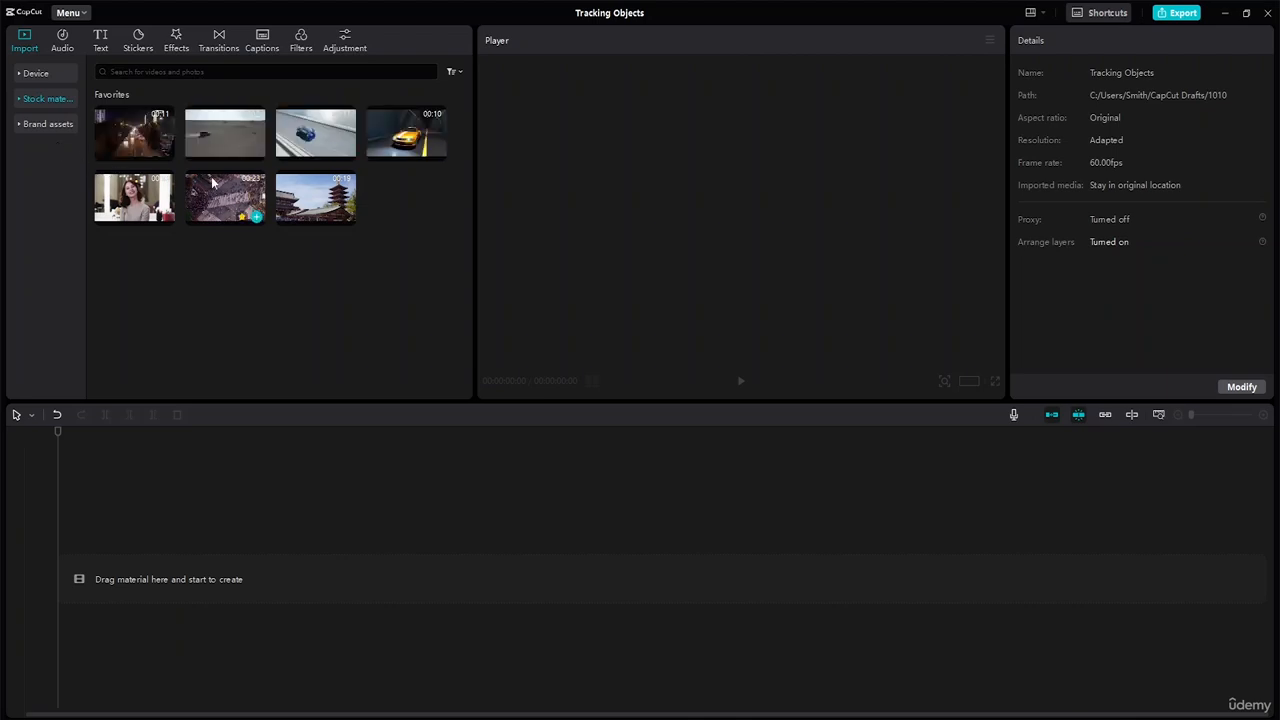
pyautogui.click(230, 130)
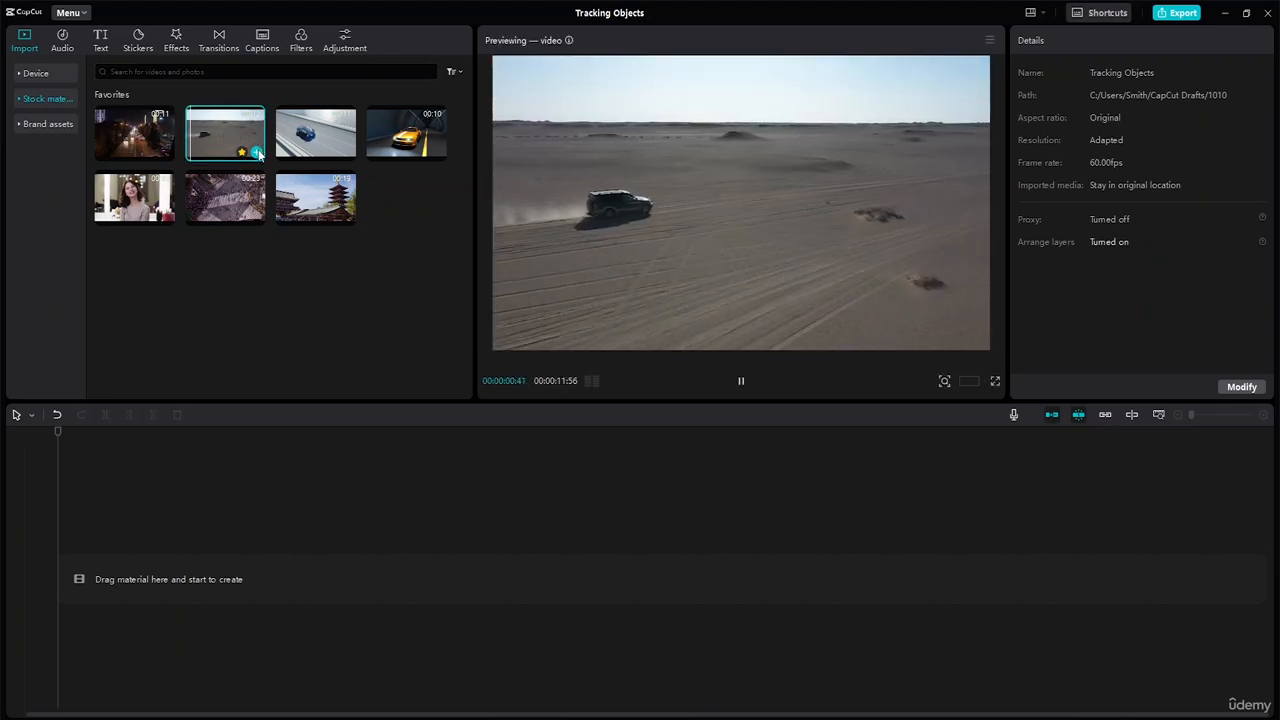
pyautogui.click(257, 153)
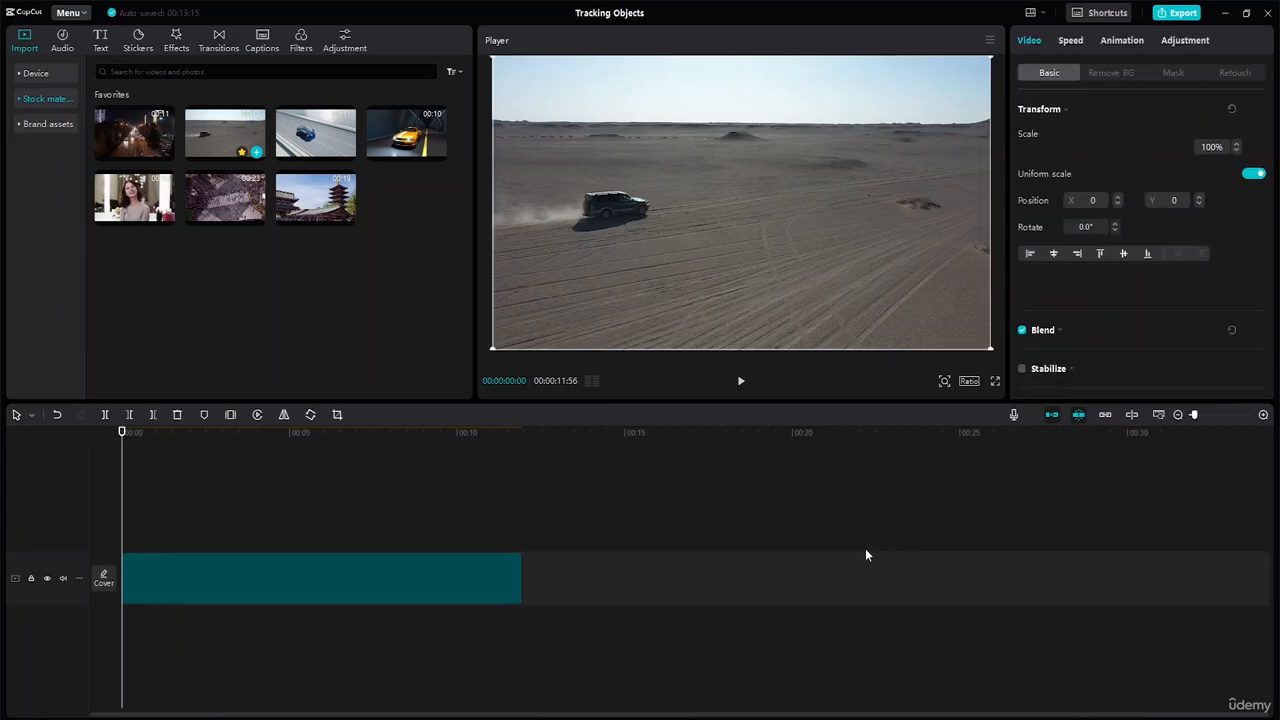
pyautogui.scroll(2, 866, 549)
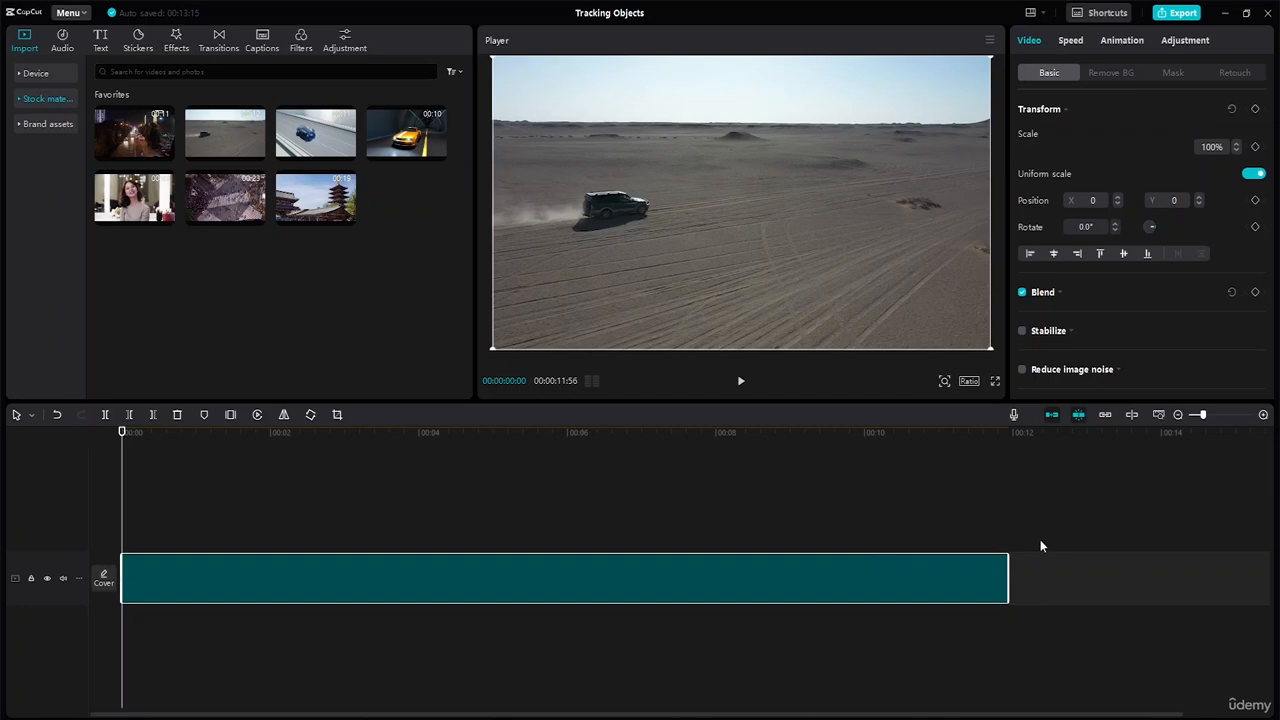
pyautogui.click(1020, 493)
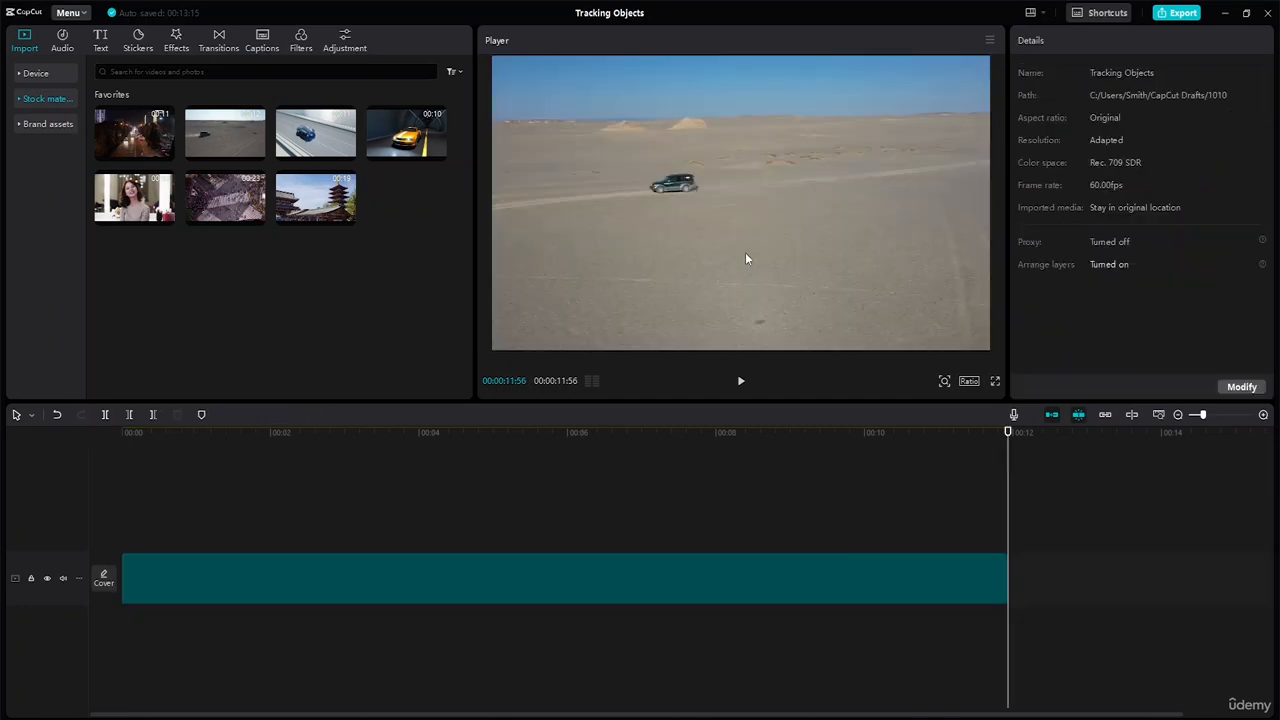
pyautogui.moveTo(1008, 436); pyautogui.dragTo(1, 455)
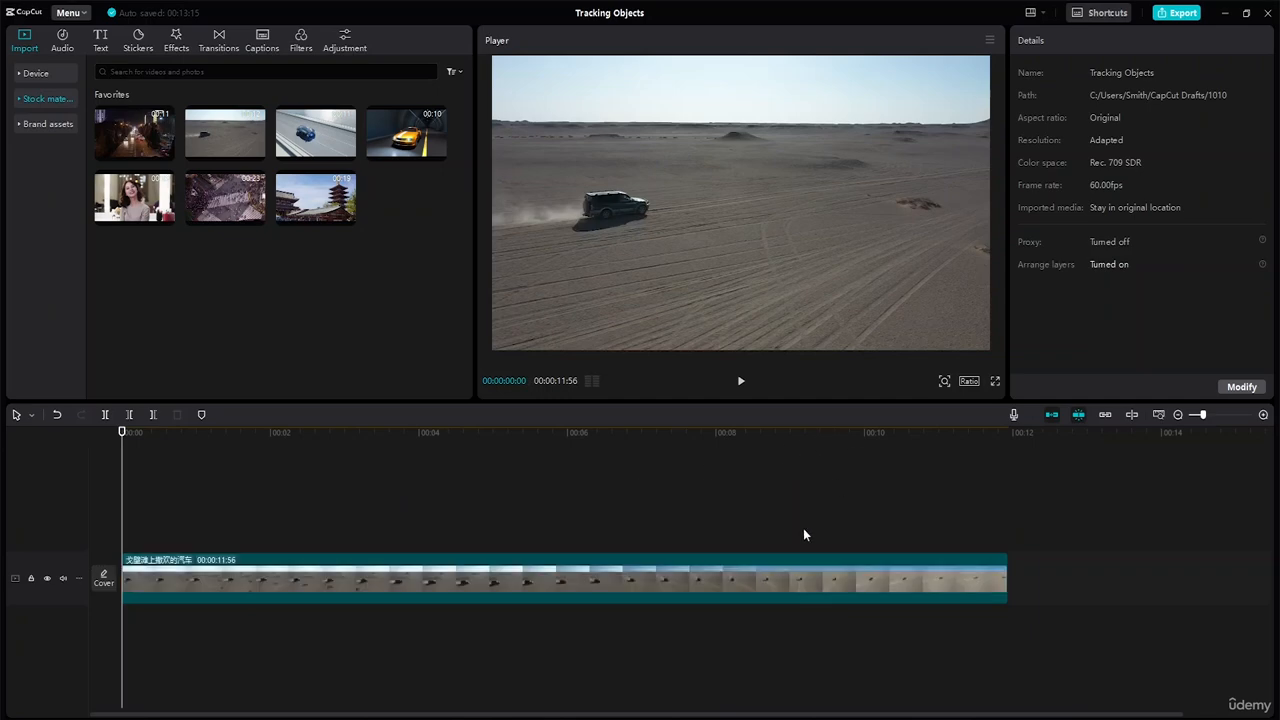
# Step: Turn on Stabilize for the desert car clip in its basic video settings
pyautogui.click(572, 571)
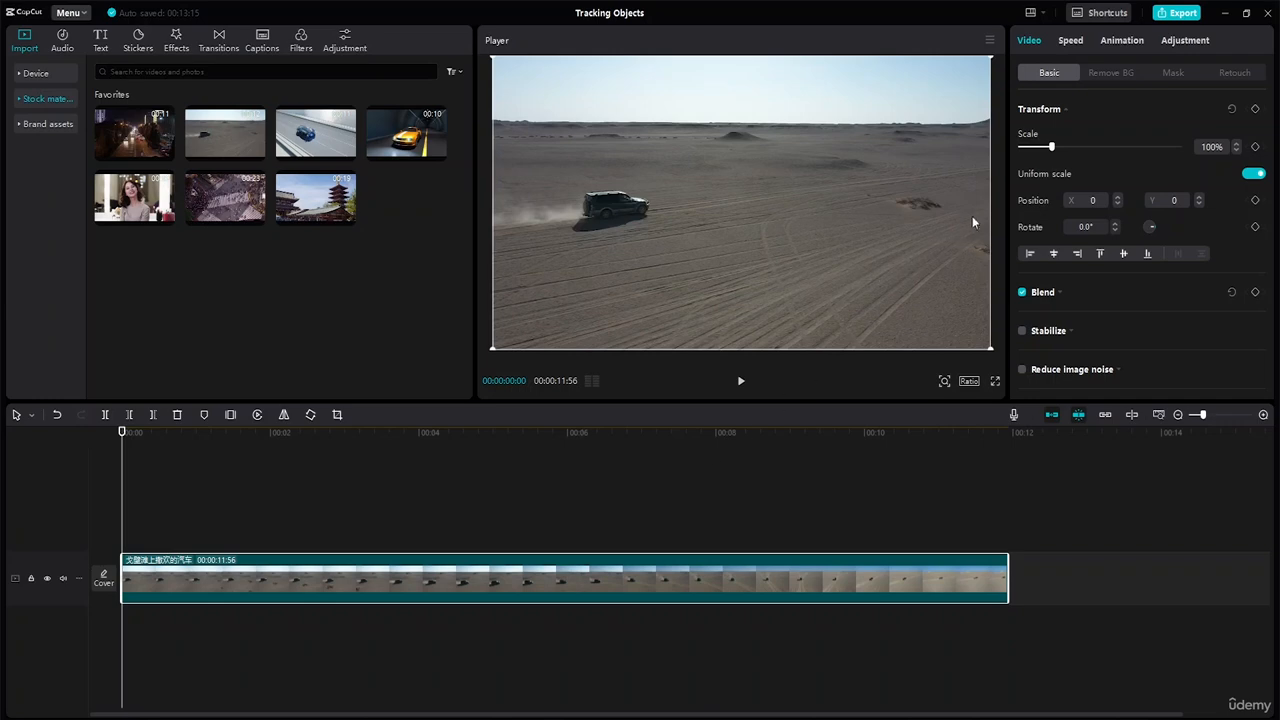
pyautogui.click(1136, 41)
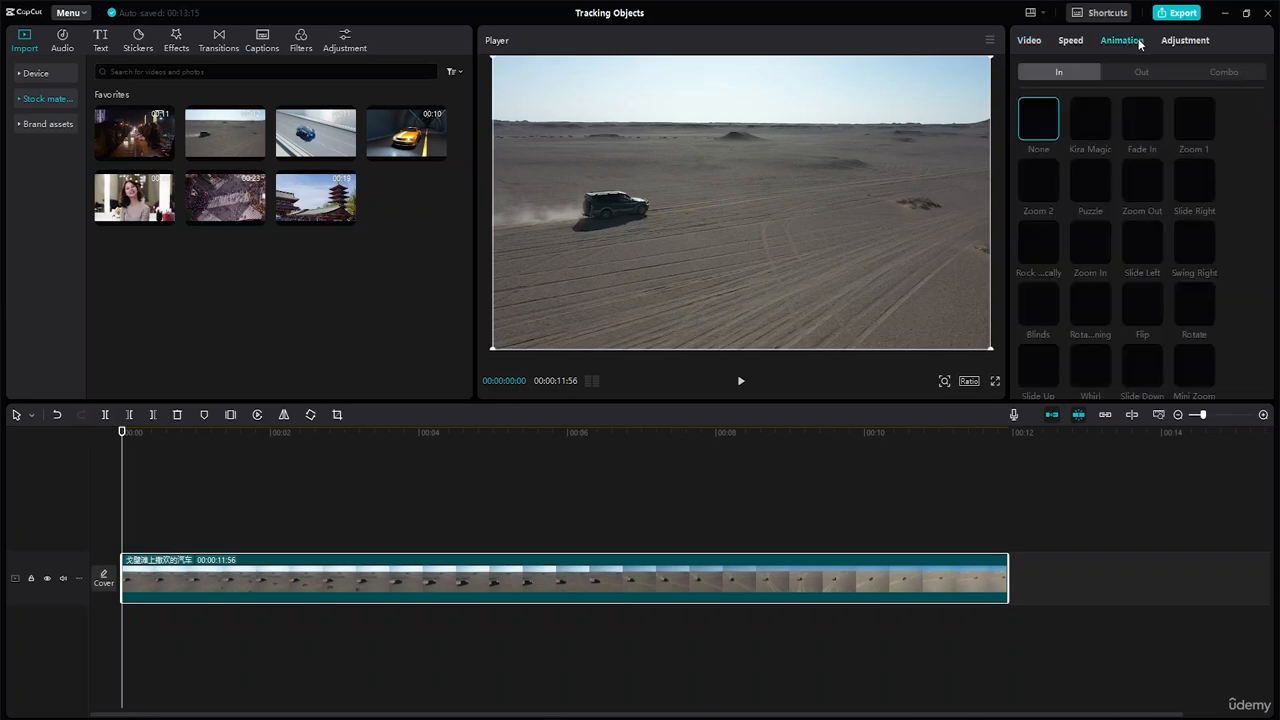
pyautogui.click(1030, 41)
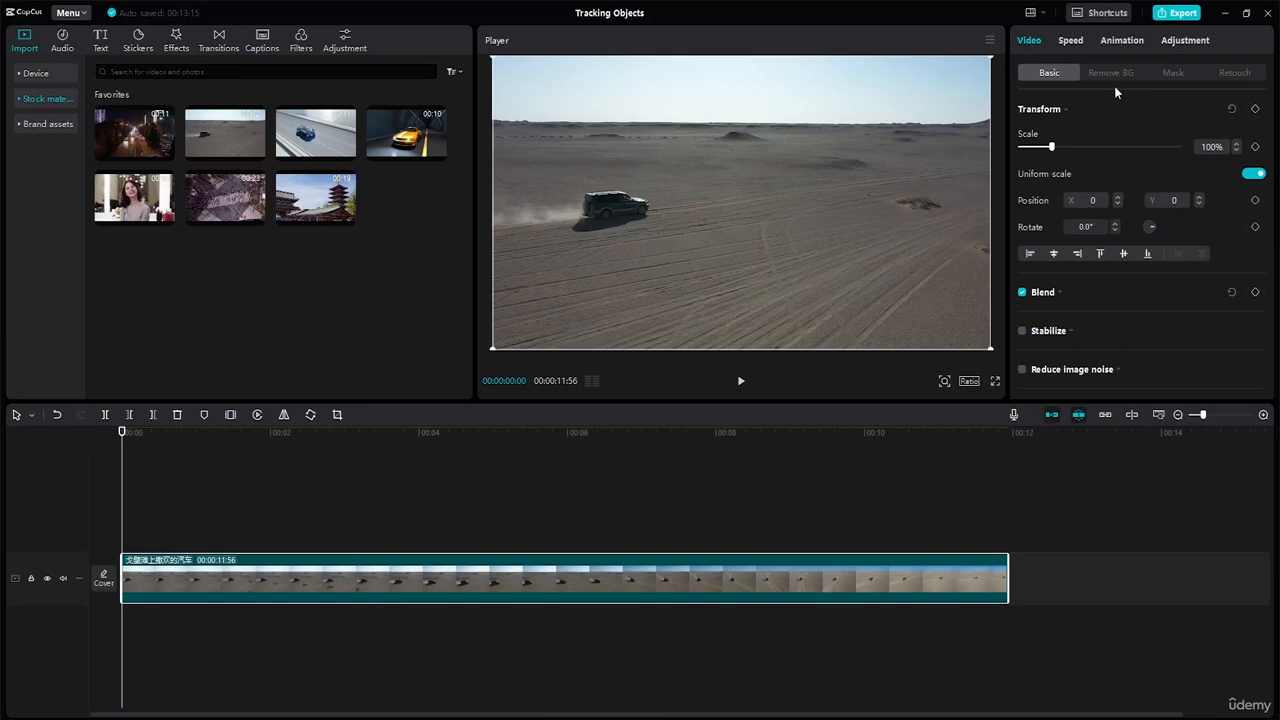
pyautogui.click(1232, 74)
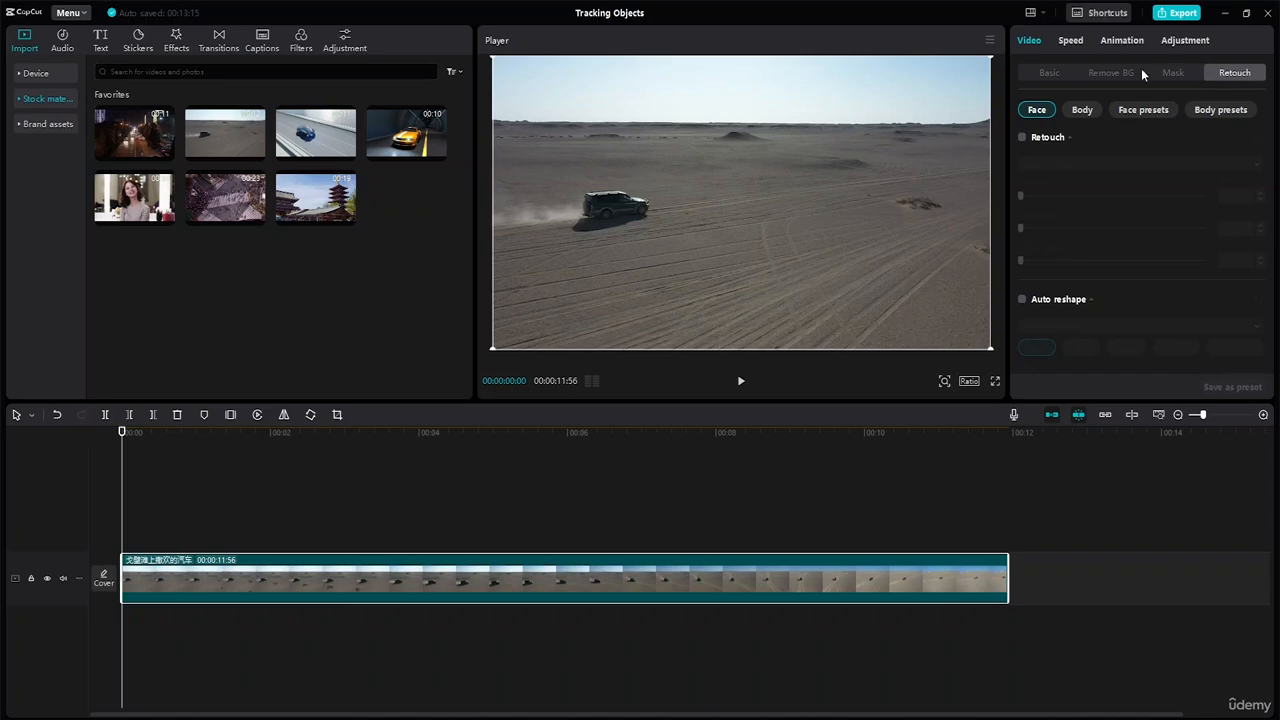
pyautogui.click(1052, 70)
pyautogui.scroll(-5, 1158, 252)
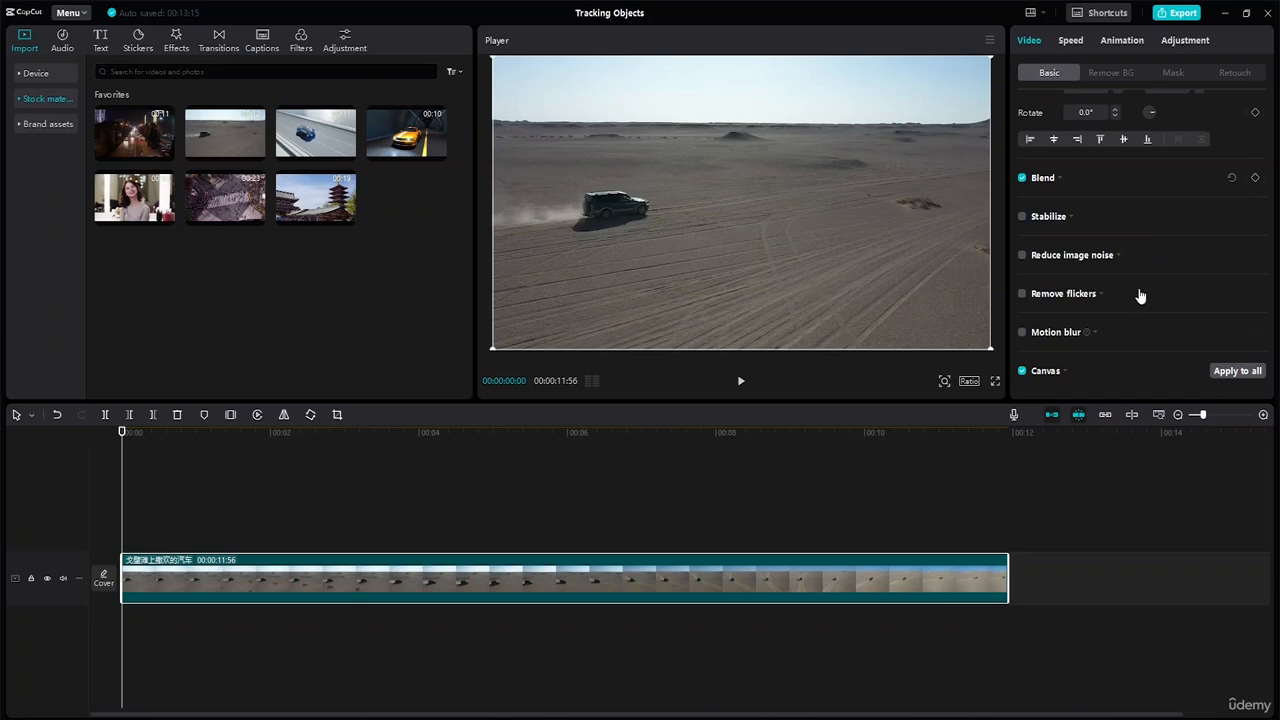
pyautogui.click(1066, 217)
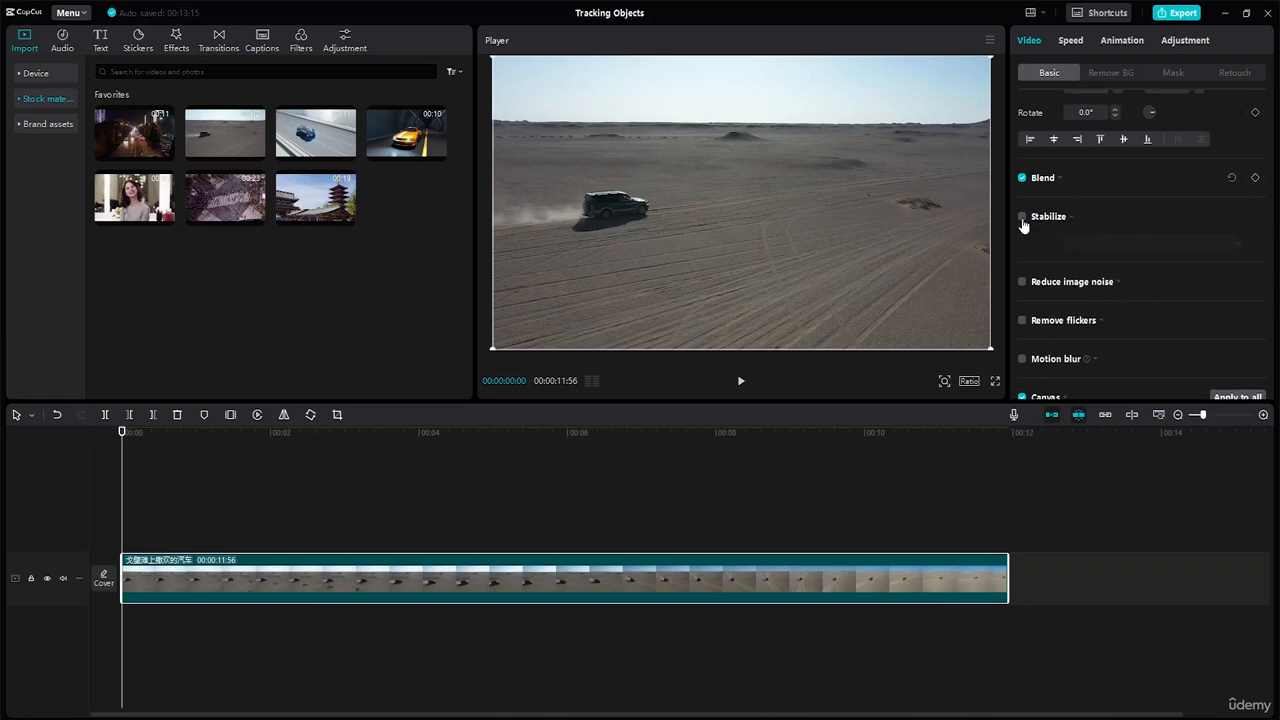
pyautogui.click(1022, 216)
pyautogui.click(1066, 217)
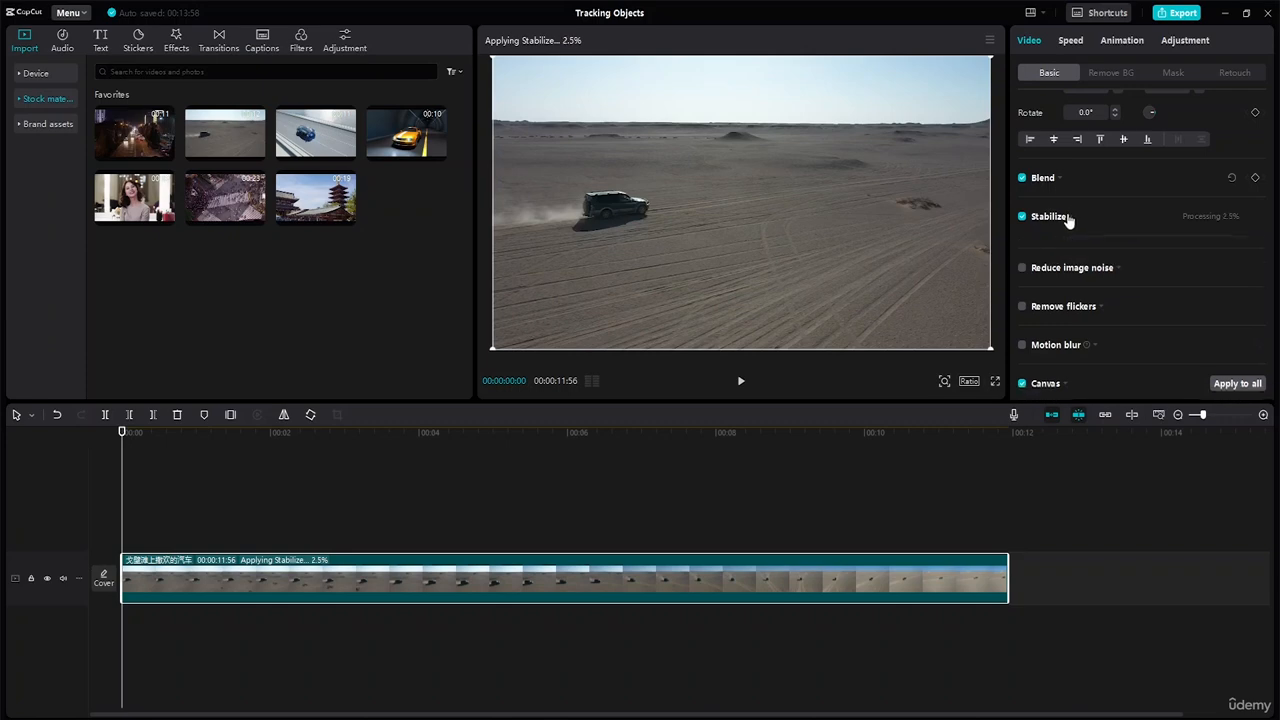
pyautogui.click(1053, 182)
pyautogui.click(1053, 183)
pyautogui.scroll(2, 1097, 186)
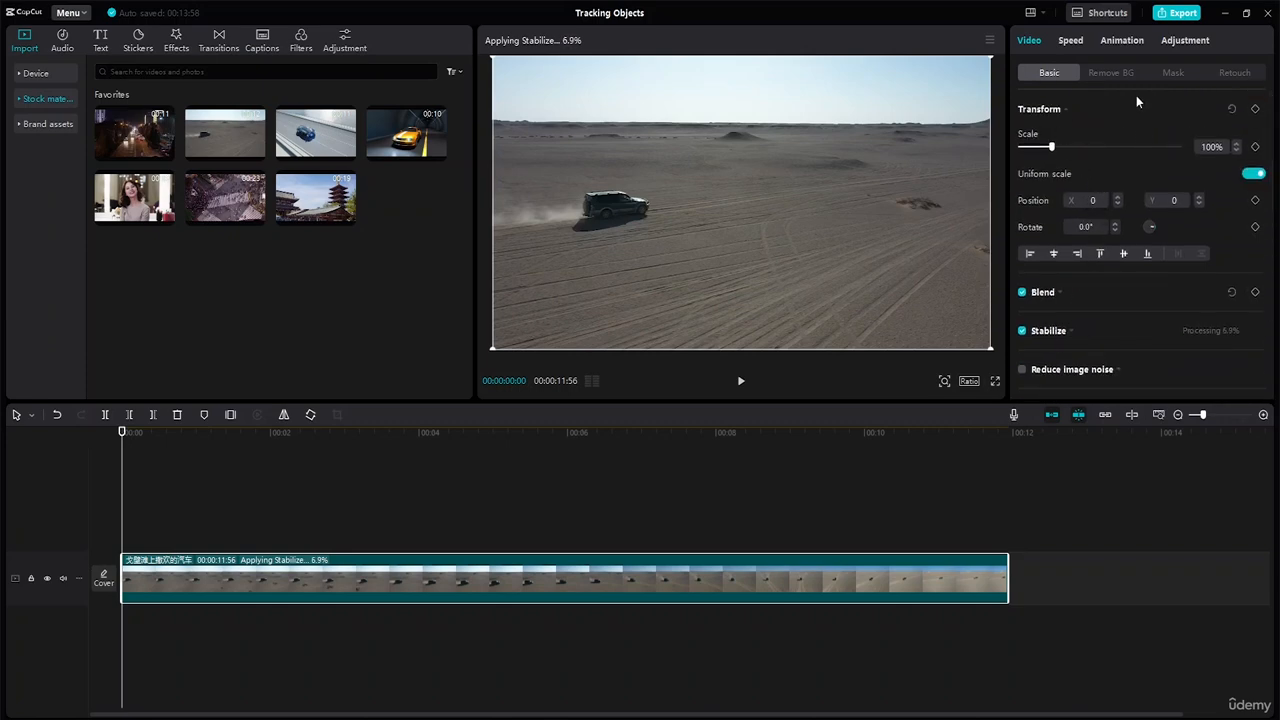
# Step: Examine the clip's Retouch options, standard and curve speed settings, and the In, Out and Combo animations
pyautogui.click(1238, 74)
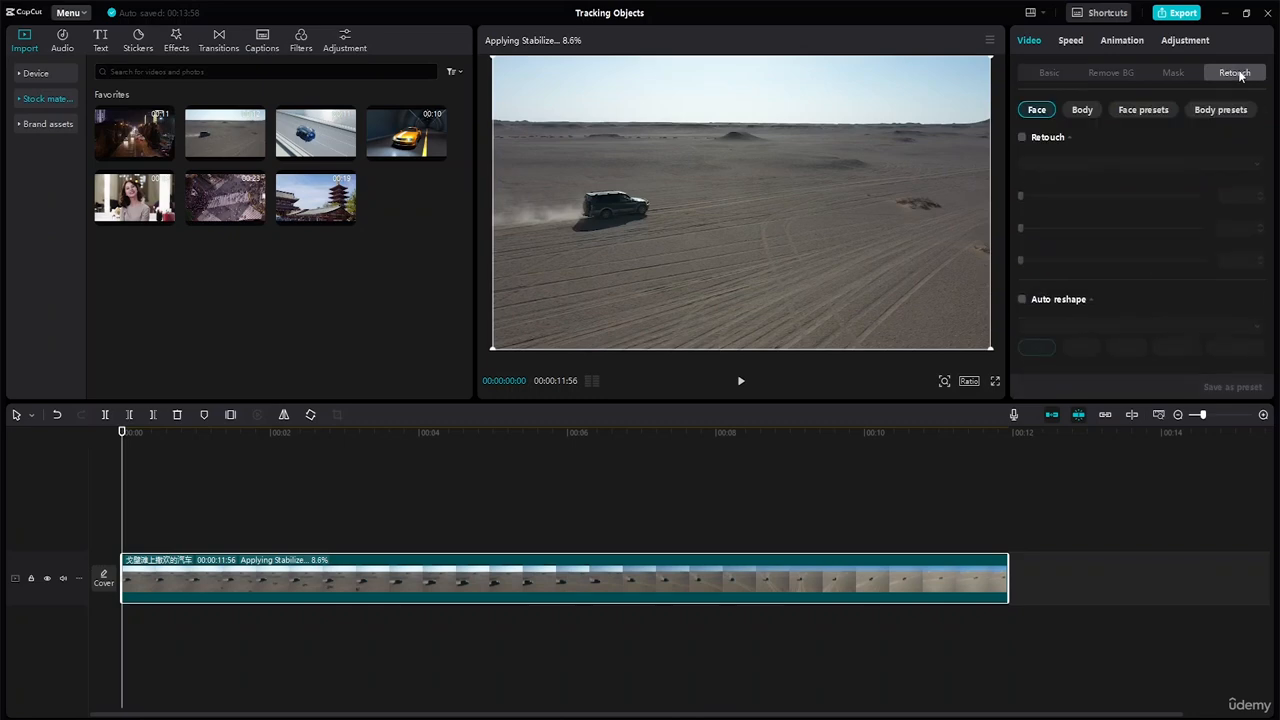
pyautogui.scroll(-5, 1122, 262)
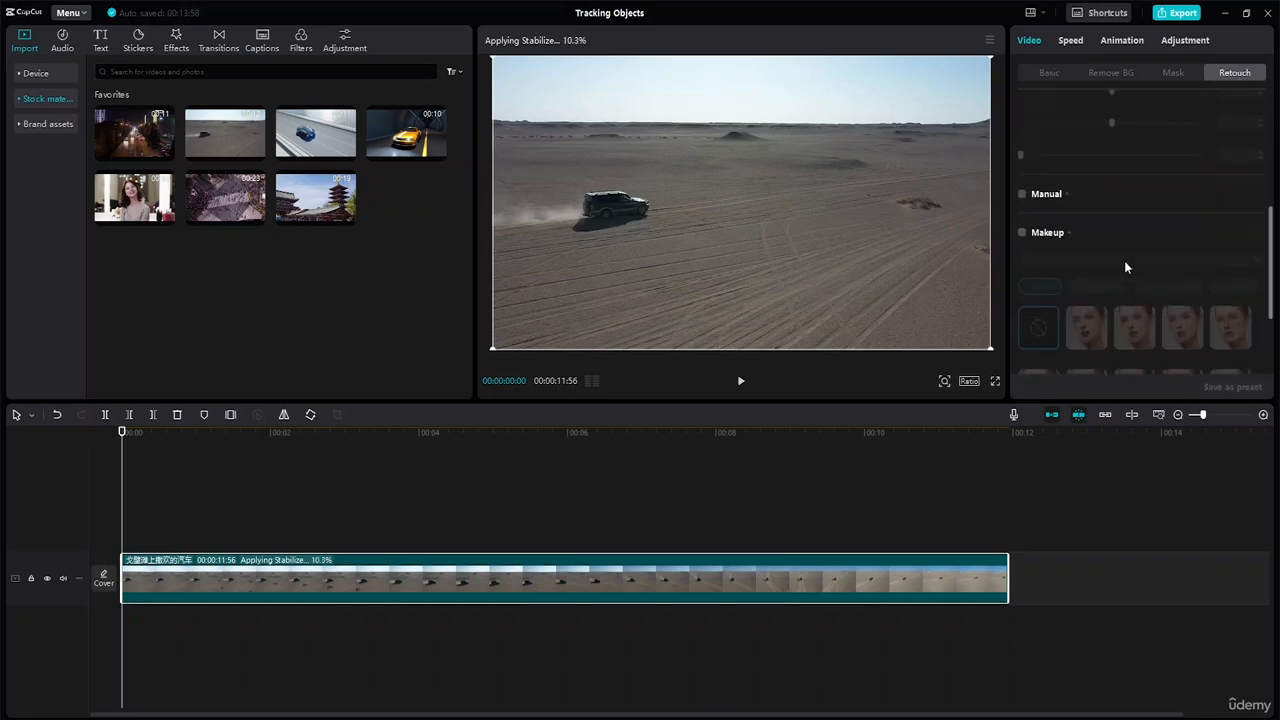
pyautogui.scroll(5, 1124, 256)
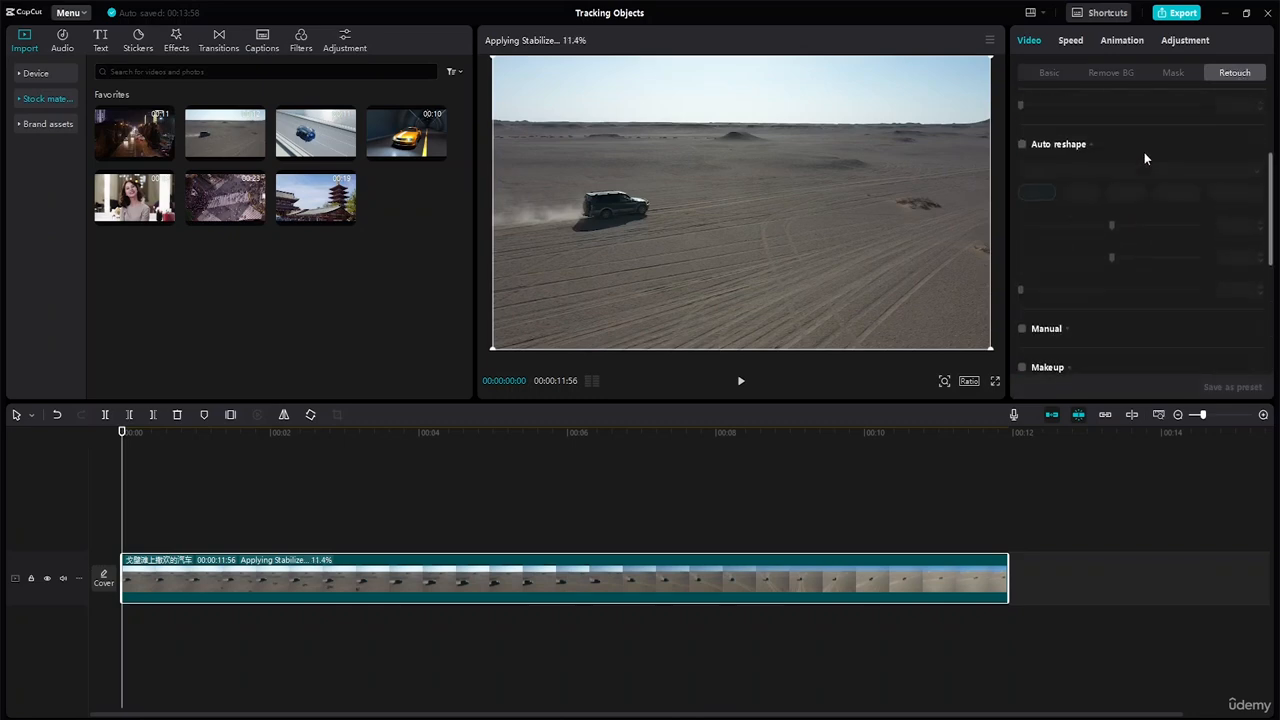
pyautogui.click(1076, 40)
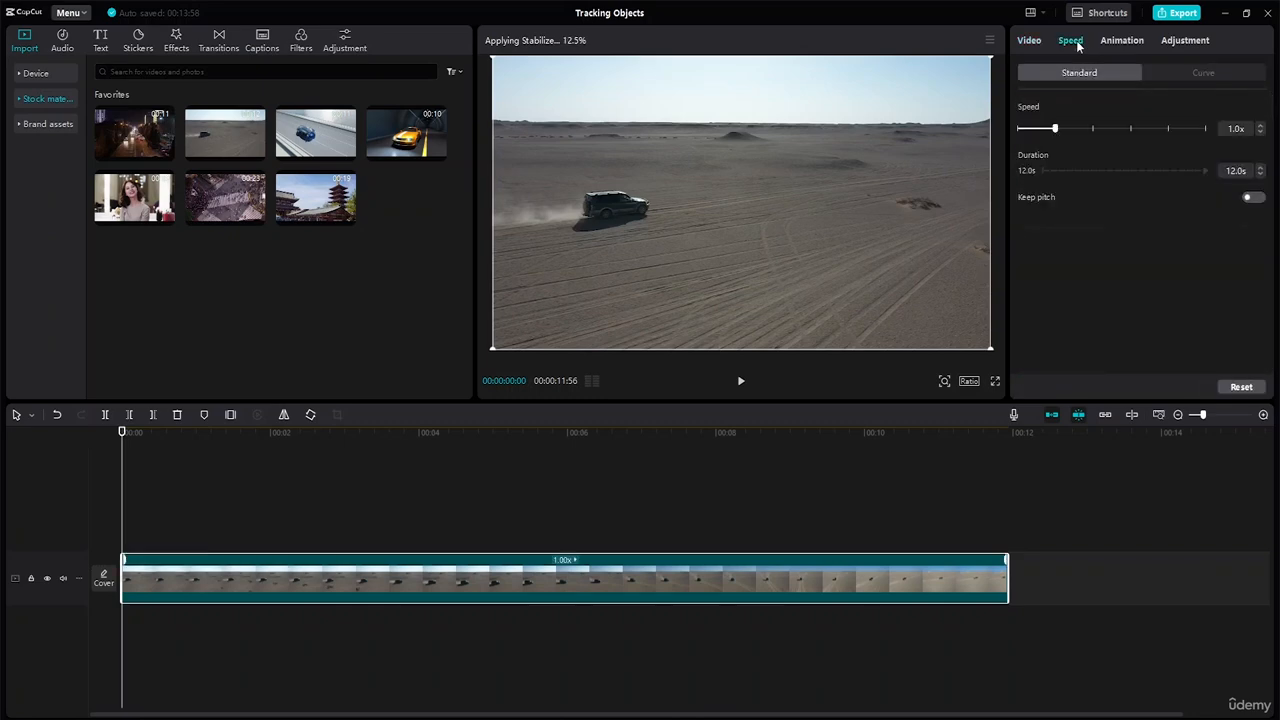
pyautogui.click(1211, 74)
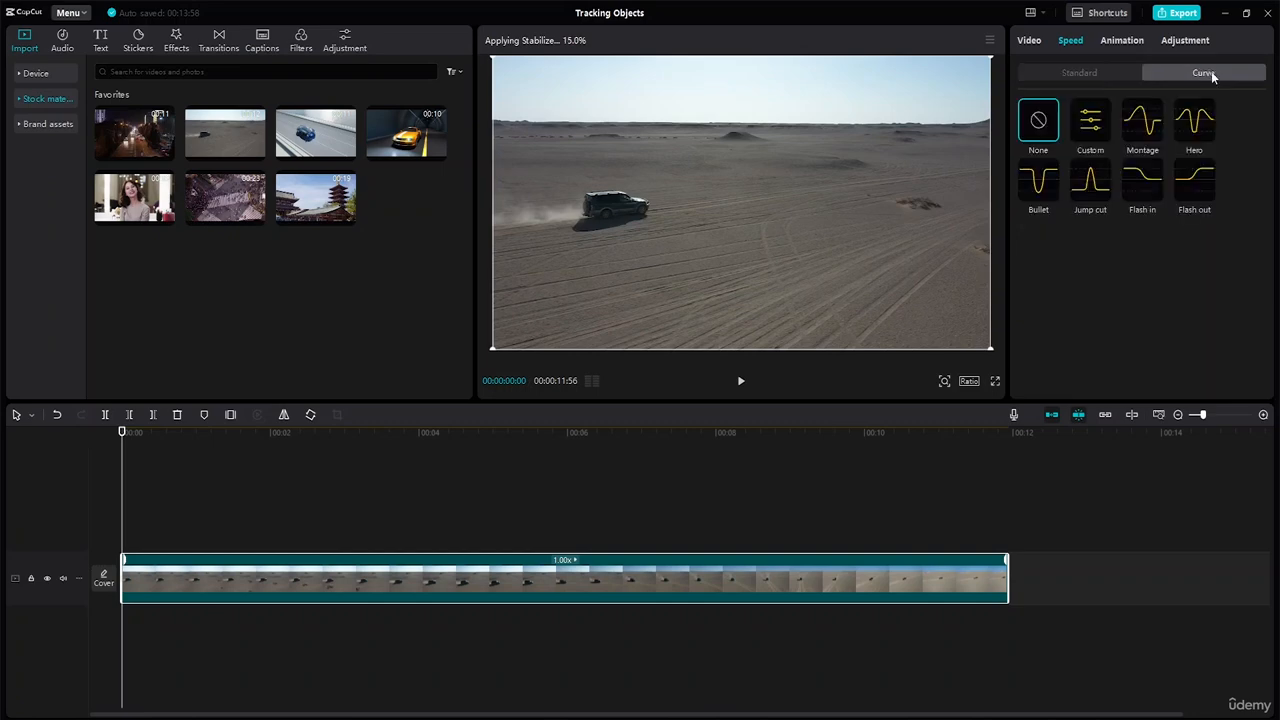
pyautogui.click(1094, 72)
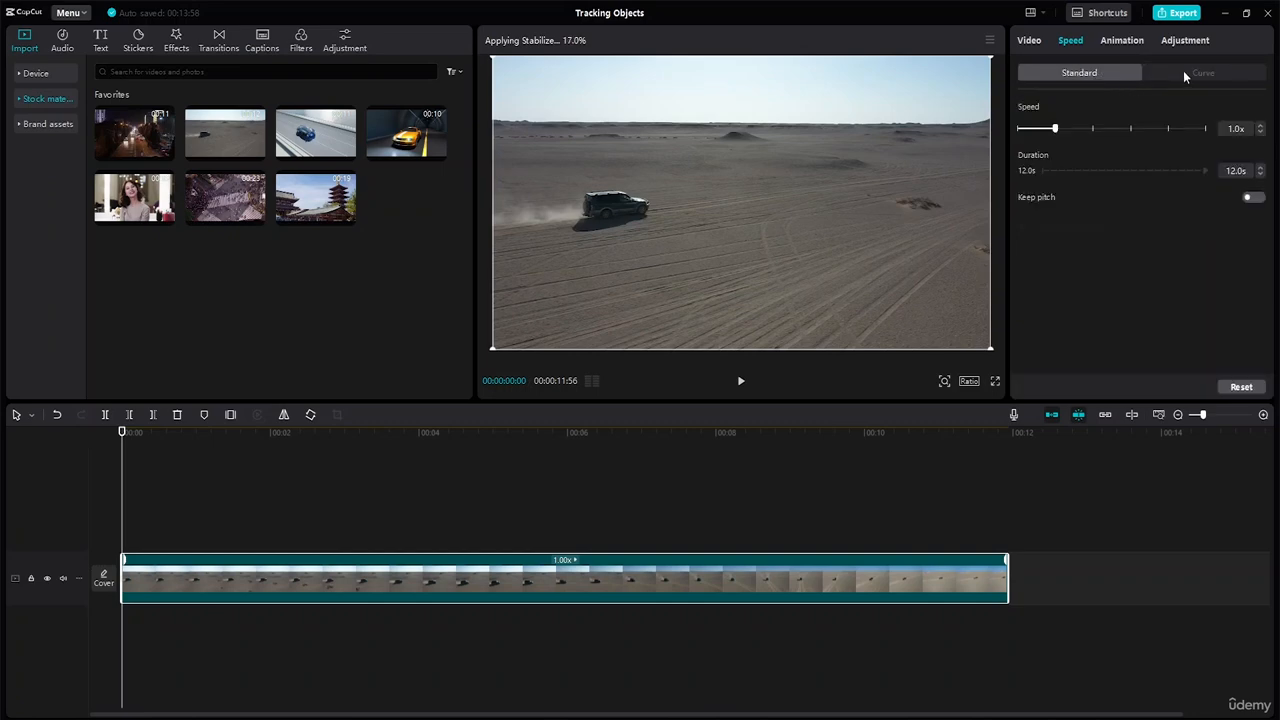
pyautogui.click(1128, 40)
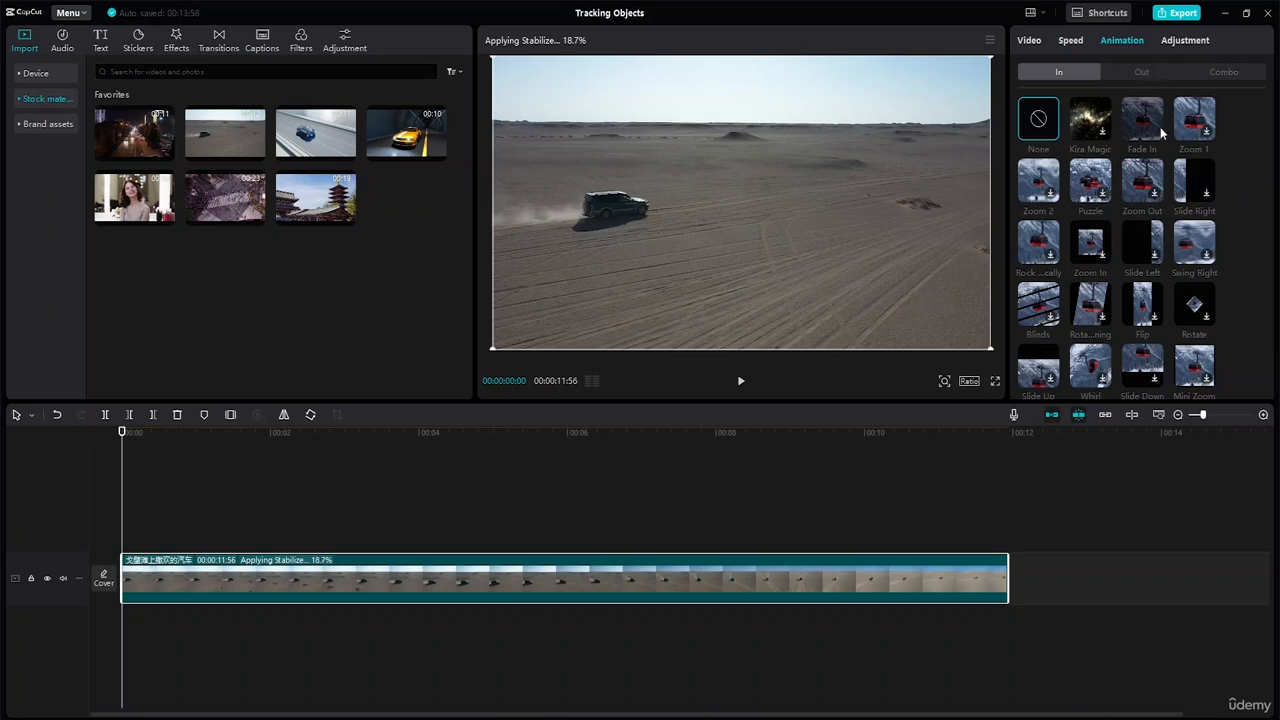
pyautogui.scroll(-3, 1159, 128)
pyautogui.scroll(3, 1157, 133)
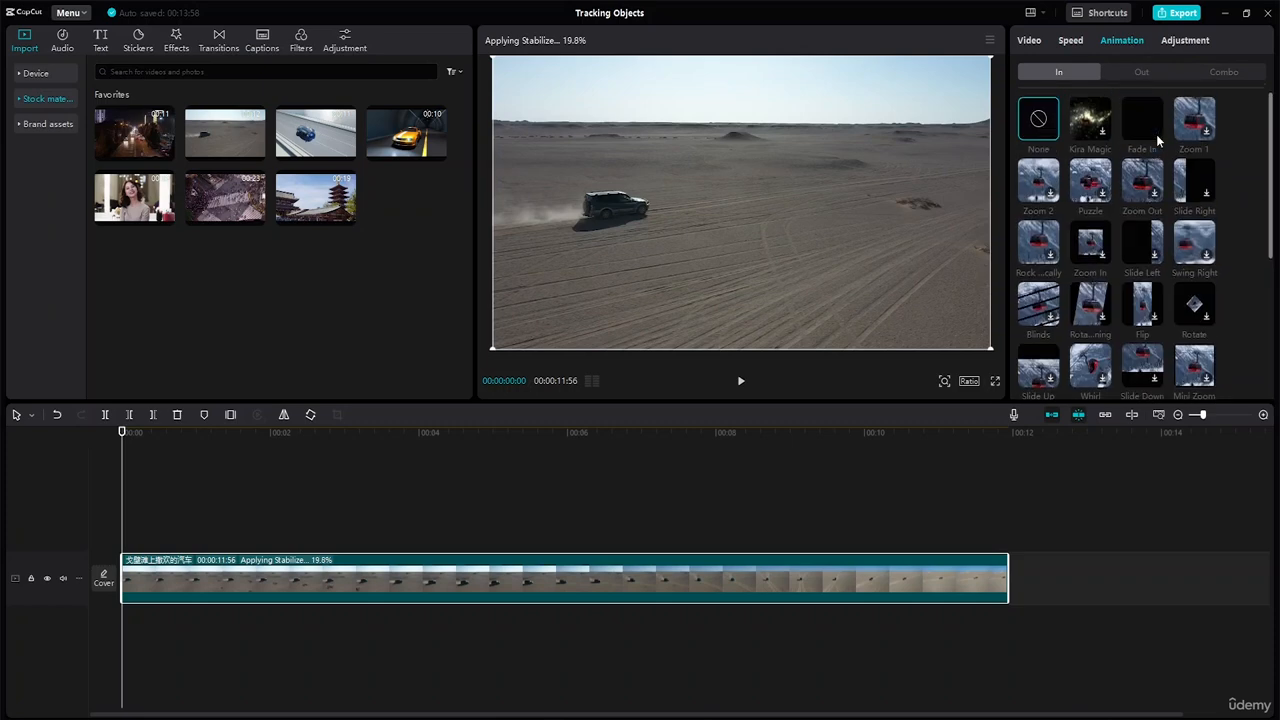
pyautogui.click(1141, 75)
pyautogui.click(1204, 73)
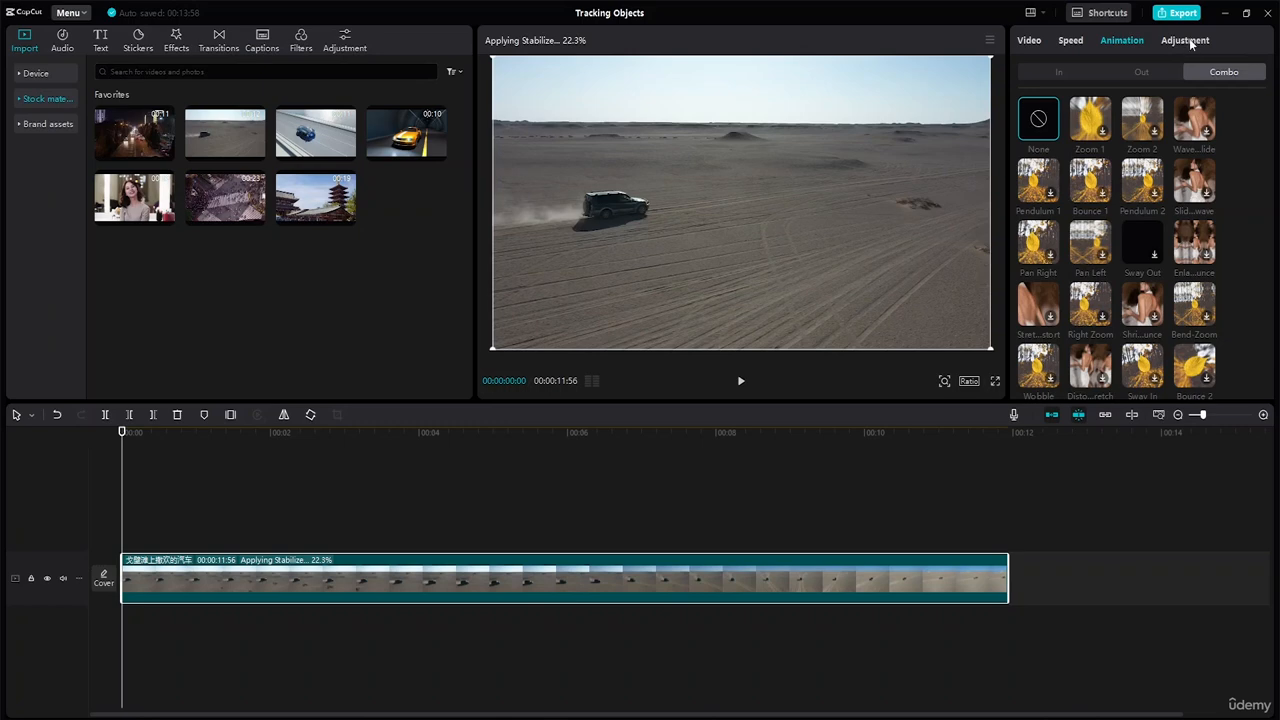
# Step: Examine the clip's basic, HSL and curves adjustments, and review its Retouch and basic video settings
pyautogui.click(1178, 43)
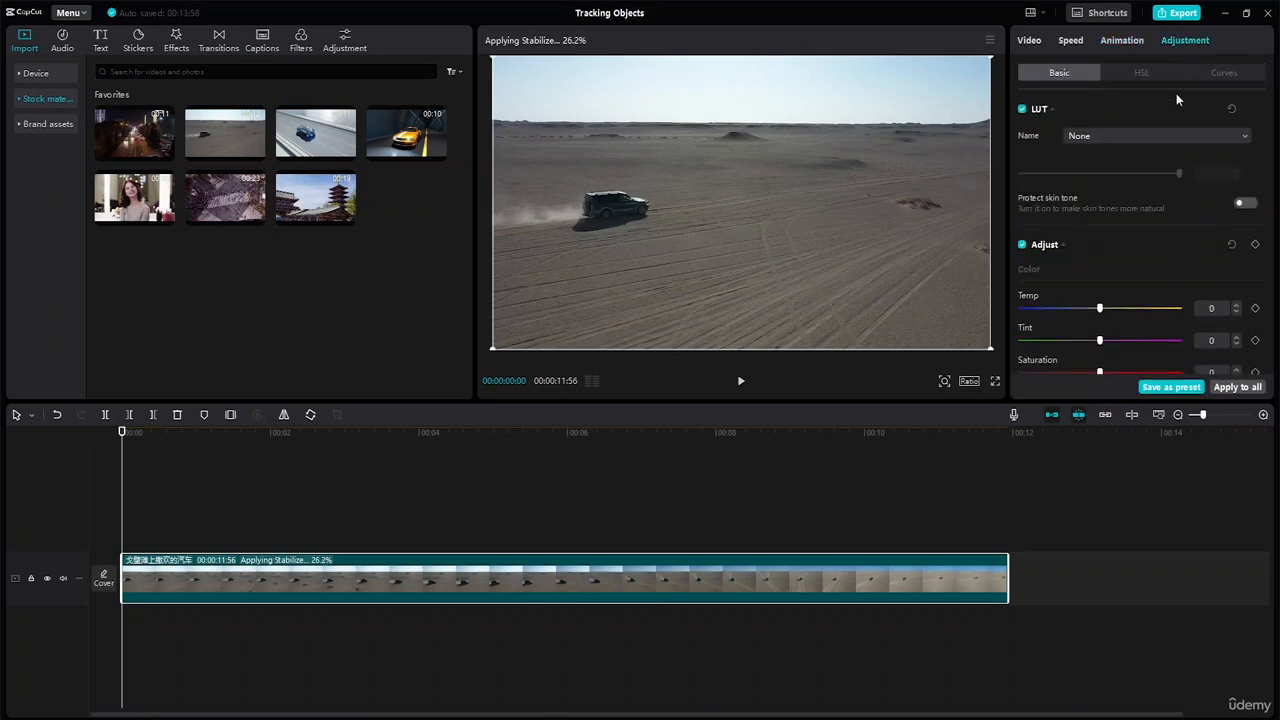
pyautogui.scroll(-8, 1144, 151)
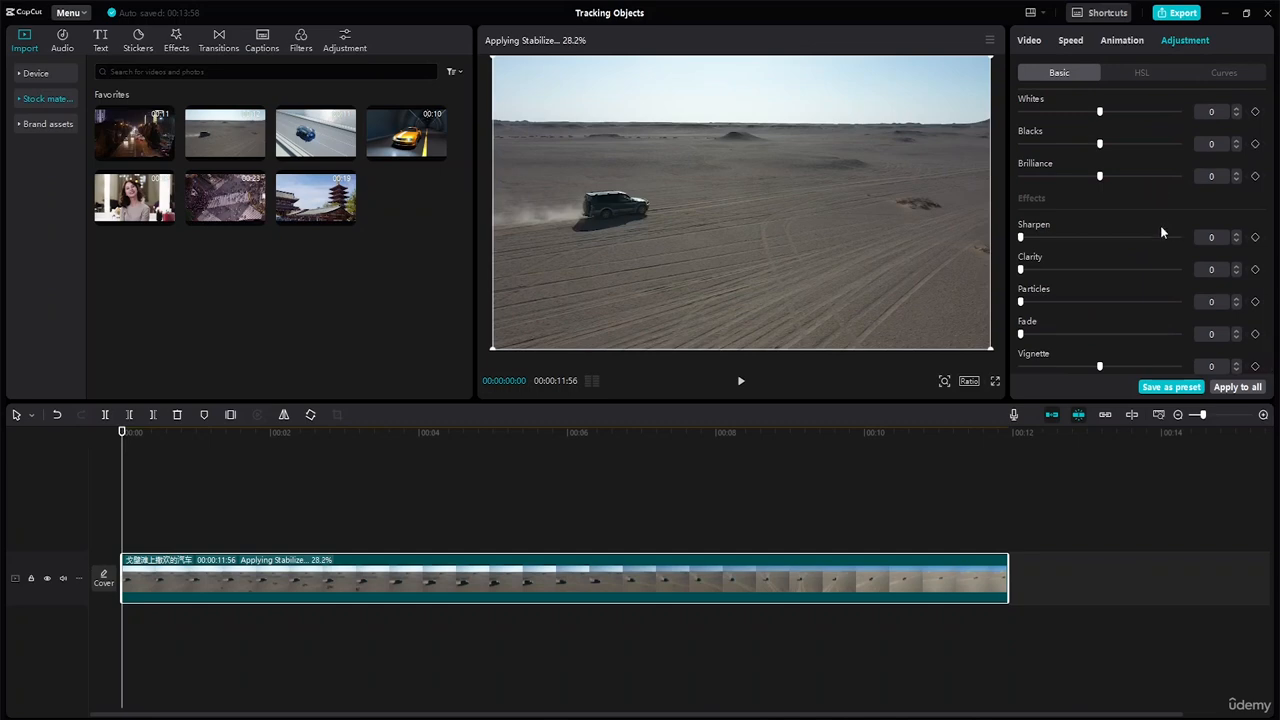
pyautogui.scroll(8, 1160, 225)
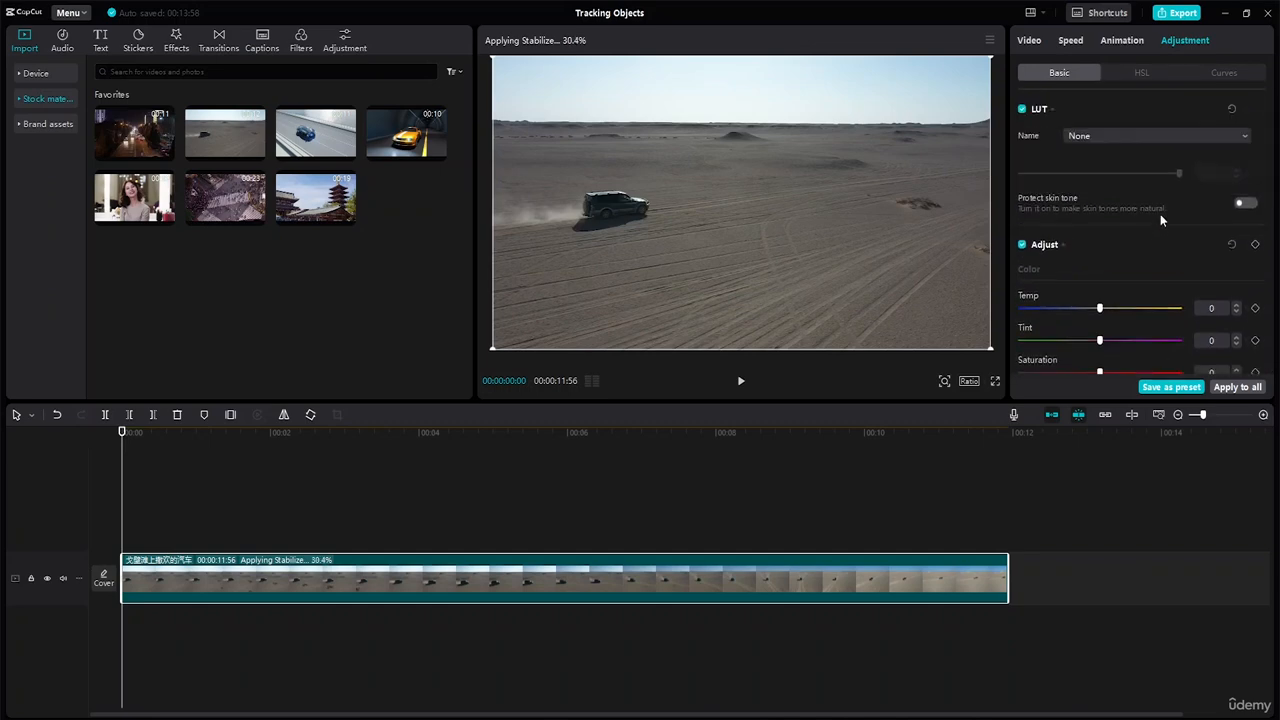
pyautogui.click(1146, 72)
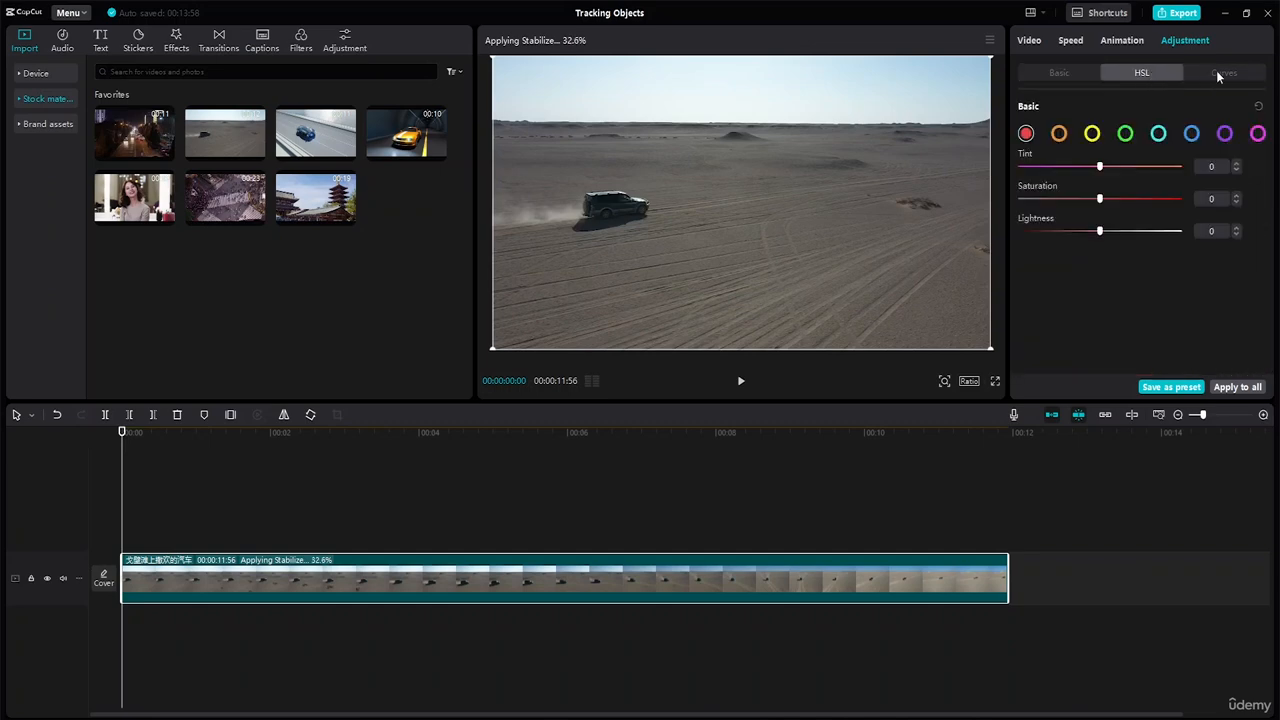
pyautogui.click(1218, 74)
pyautogui.click(1116, 41)
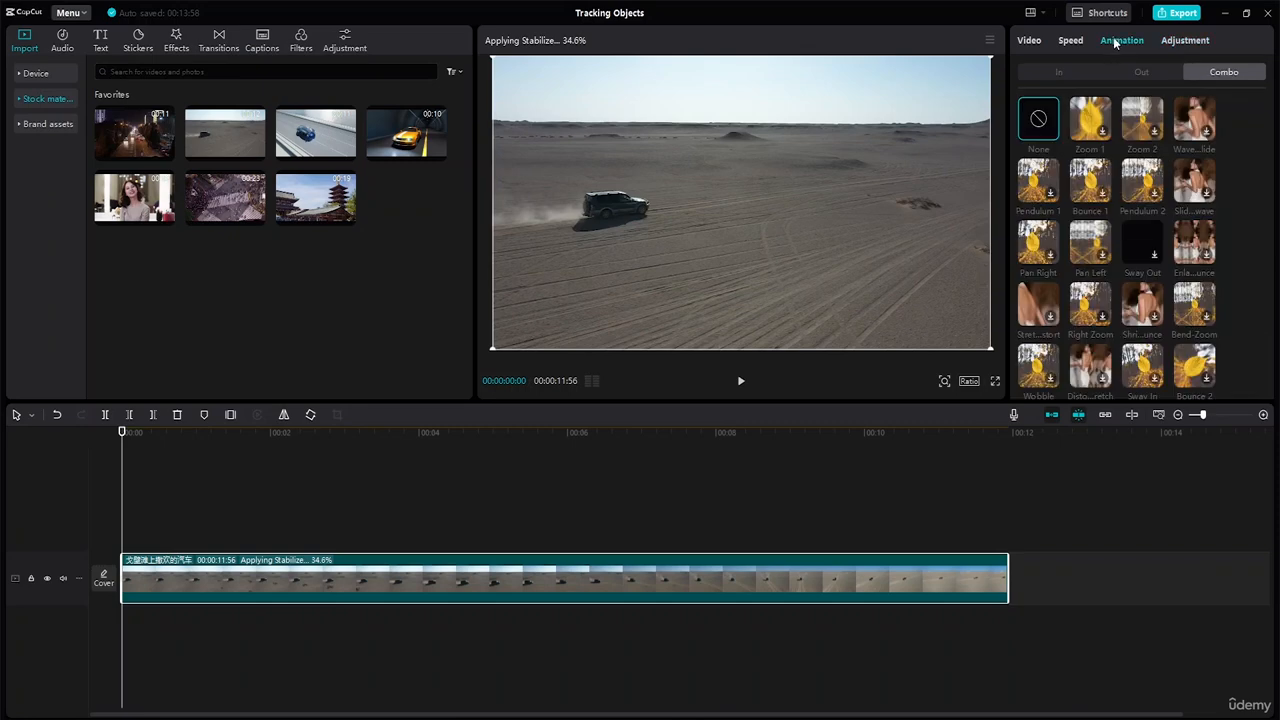
pyautogui.click(1074, 40)
pyautogui.click(1045, 43)
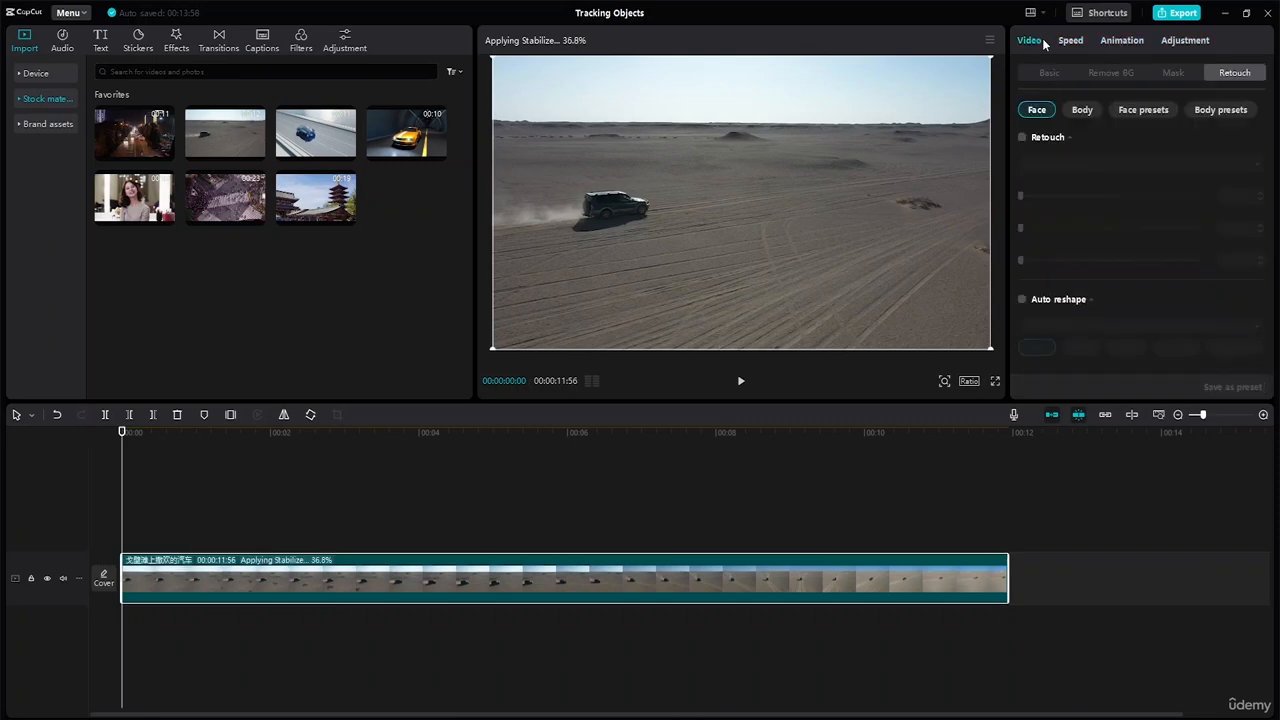
pyautogui.scroll(-5, 1114, 172)
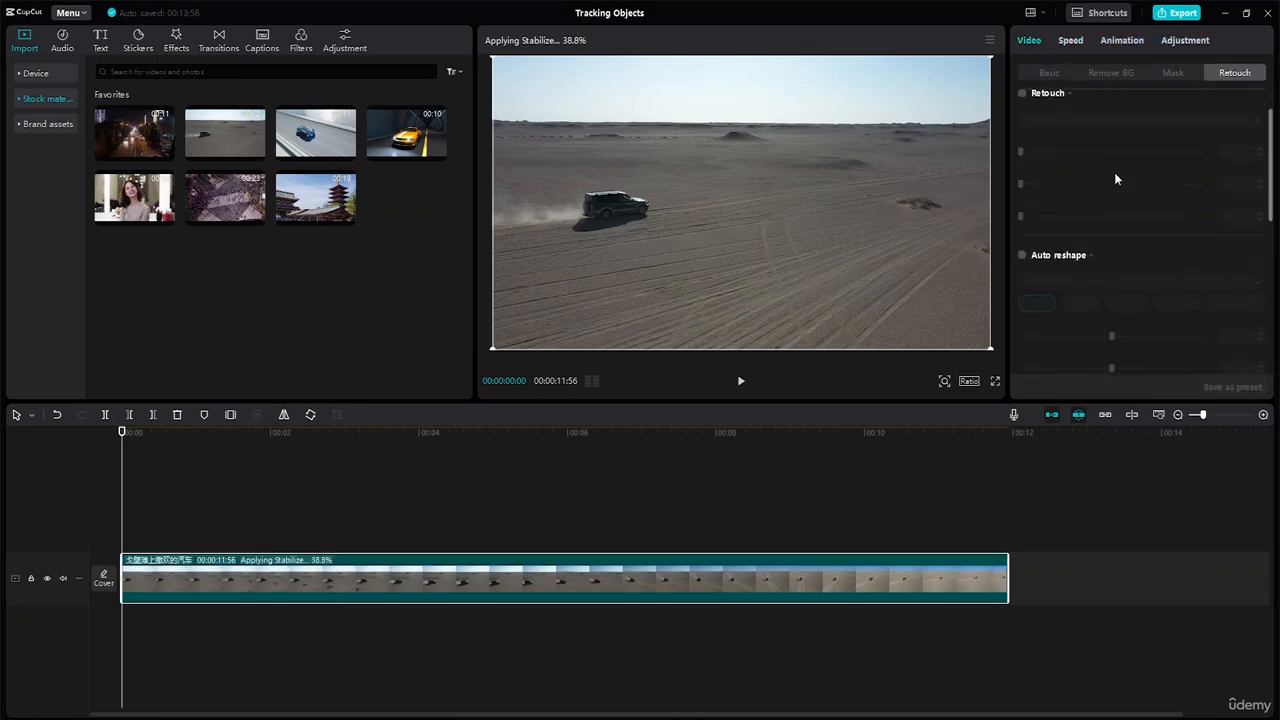
pyautogui.scroll(5, 1108, 171)
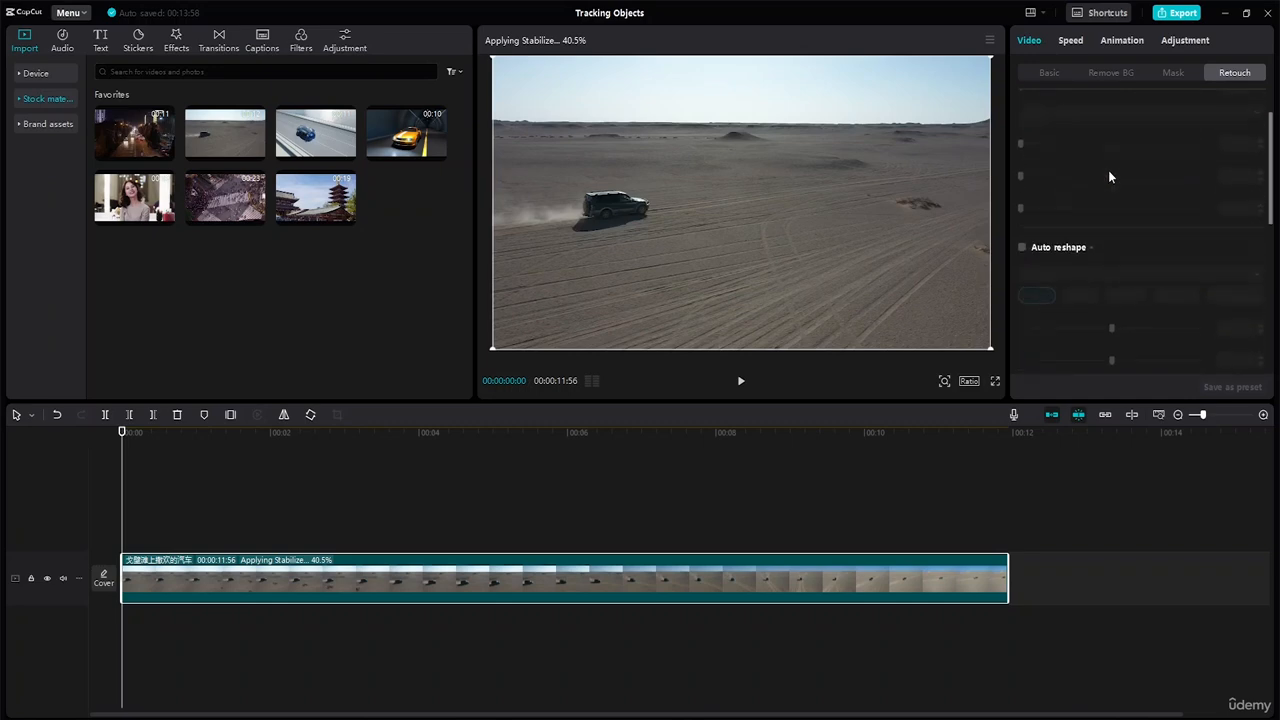
pyautogui.click(1064, 75)
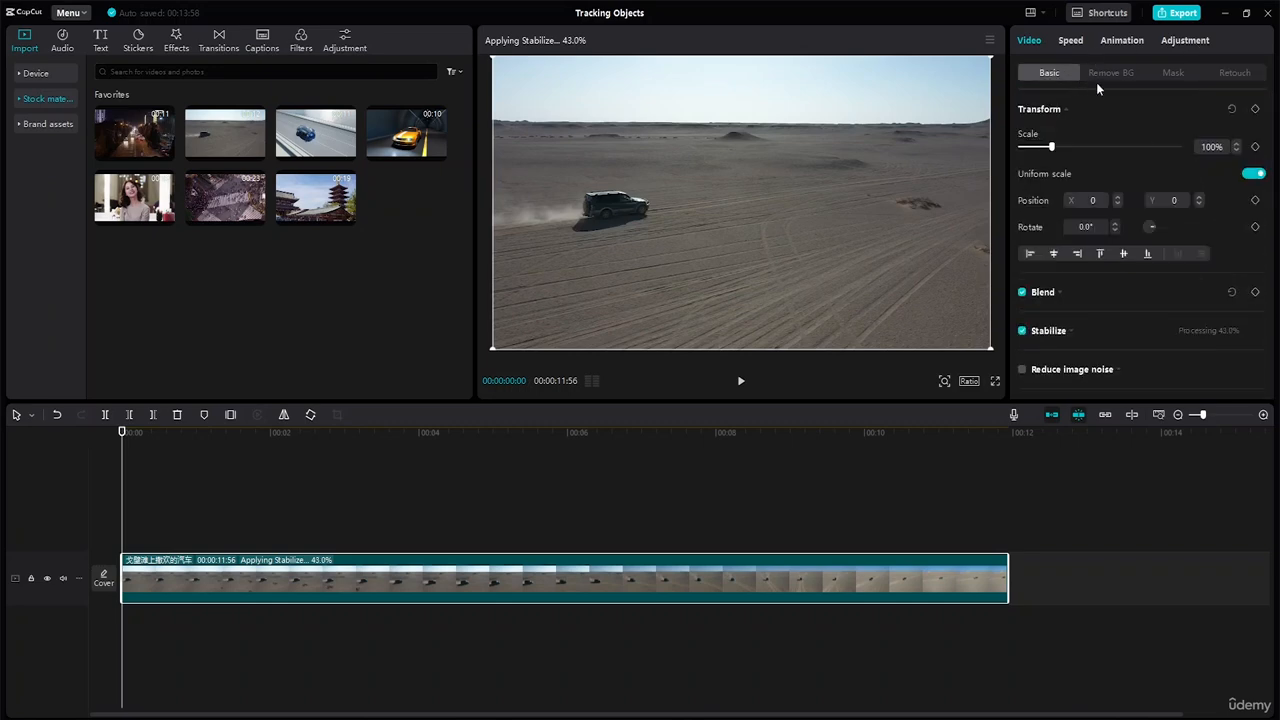
pyautogui.scroll(-2, 1127, 225)
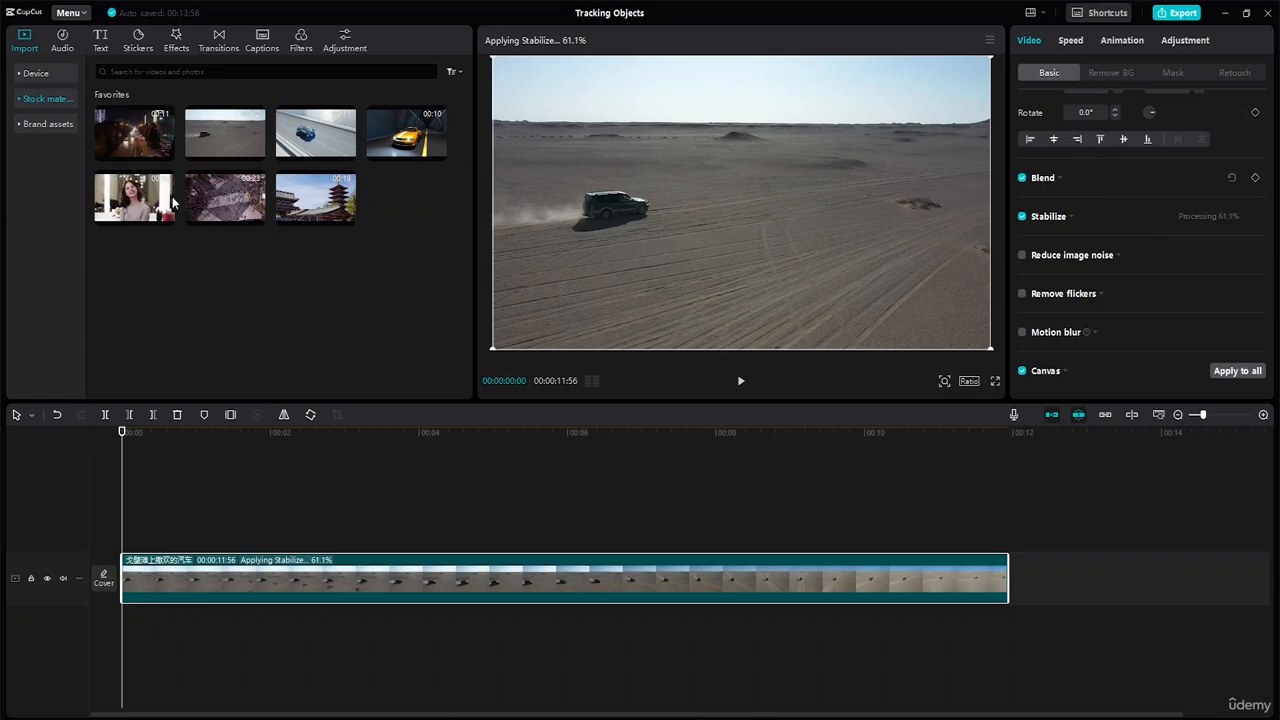
# Step: Browse the trending text templates for the title
pyautogui.click(101, 40)
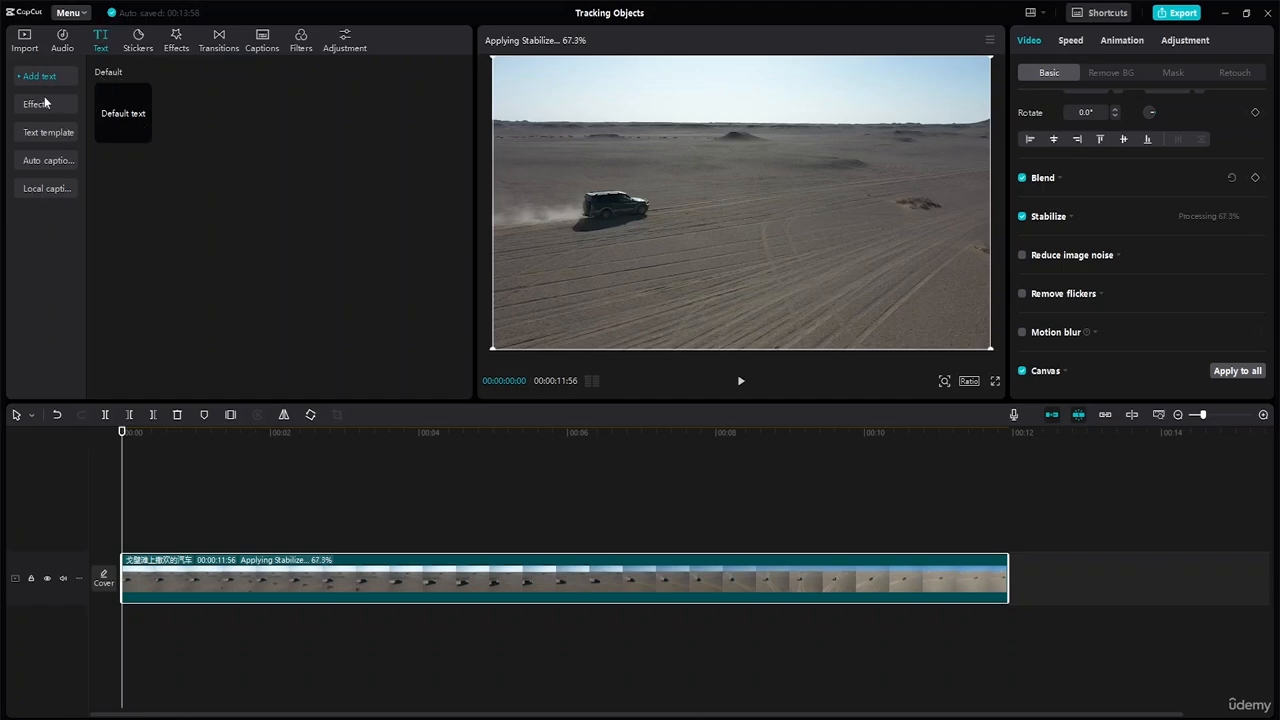
pyautogui.click(49, 134)
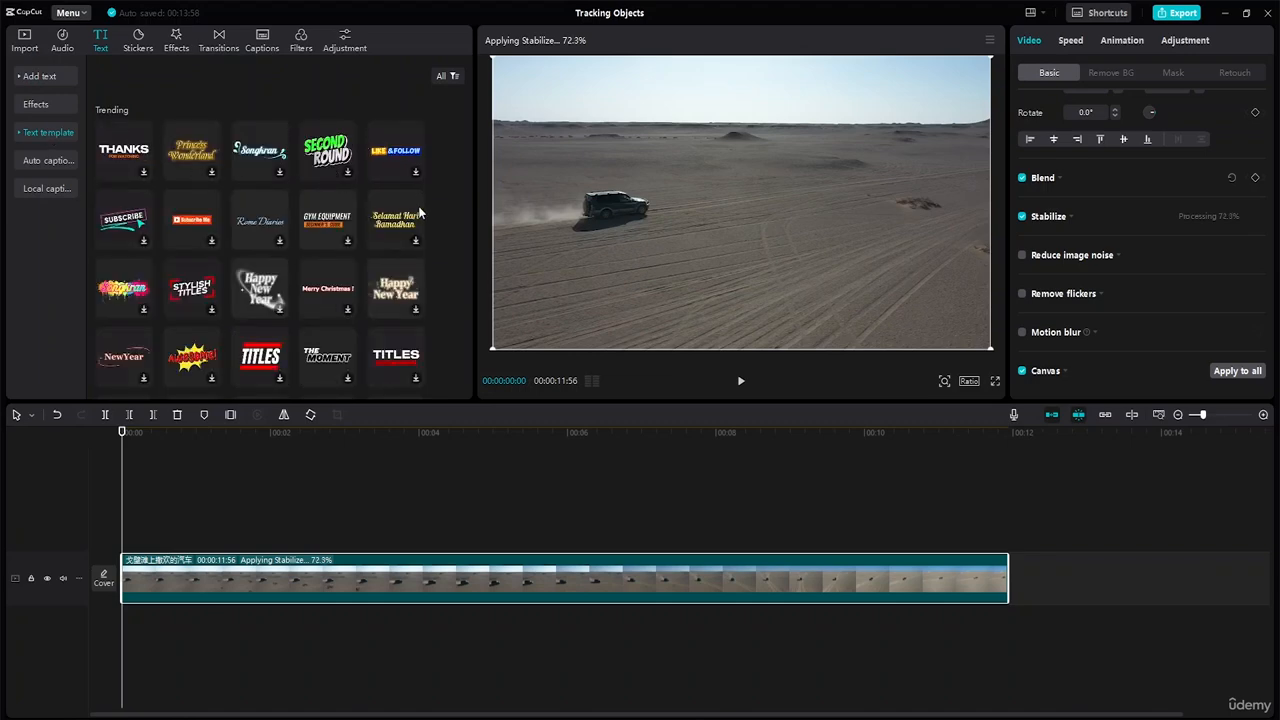
pyautogui.scroll(-3, 322, 205)
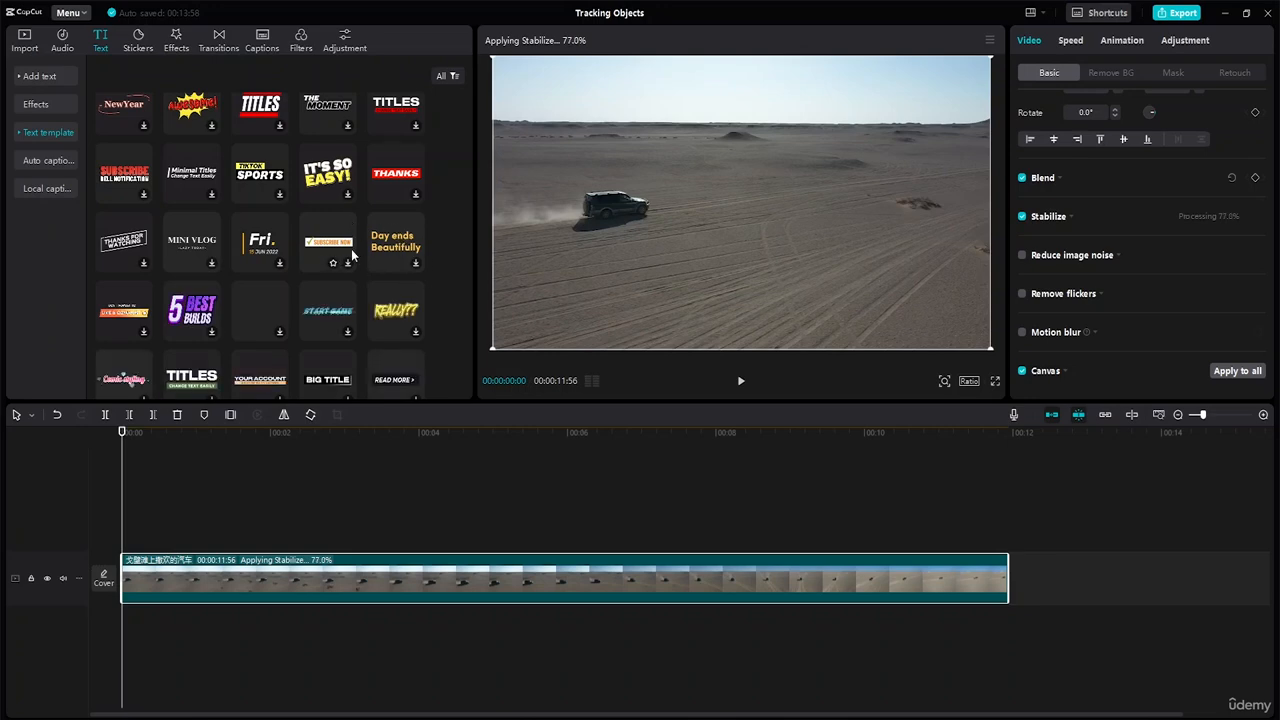
pyautogui.scroll(-3, 301, 232)
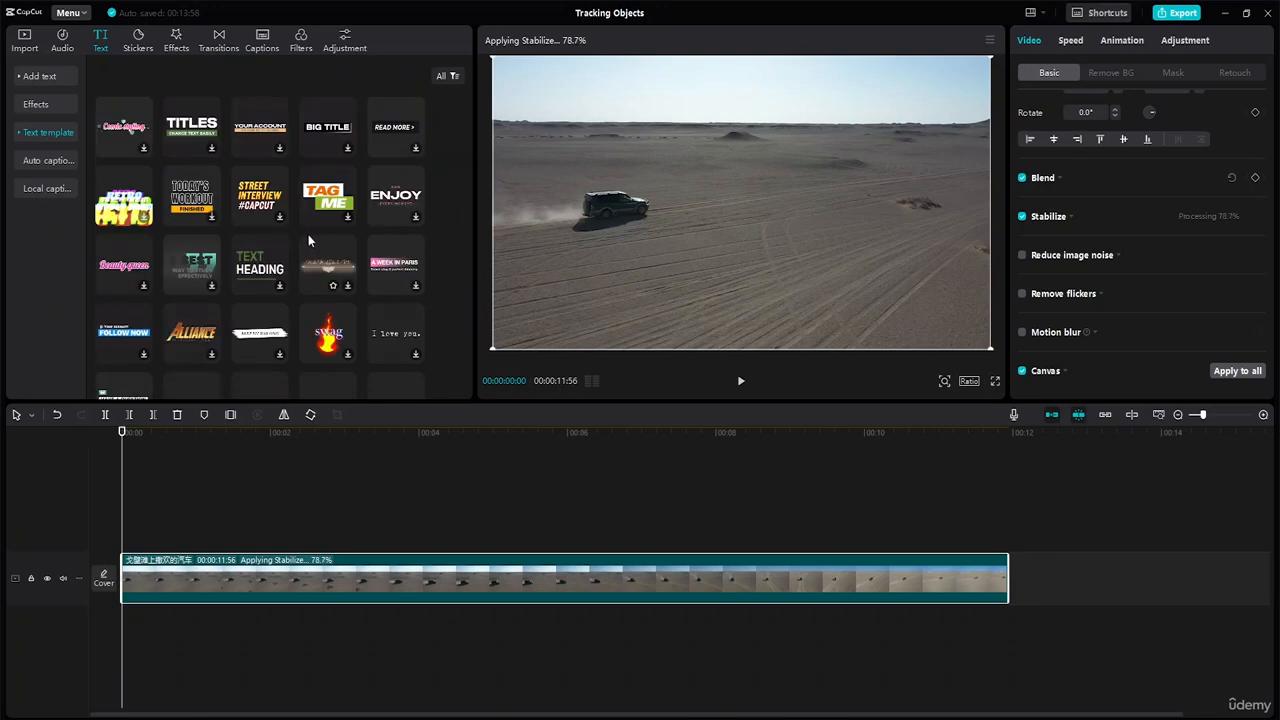
pyautogui.scroll(5, 308, 234)
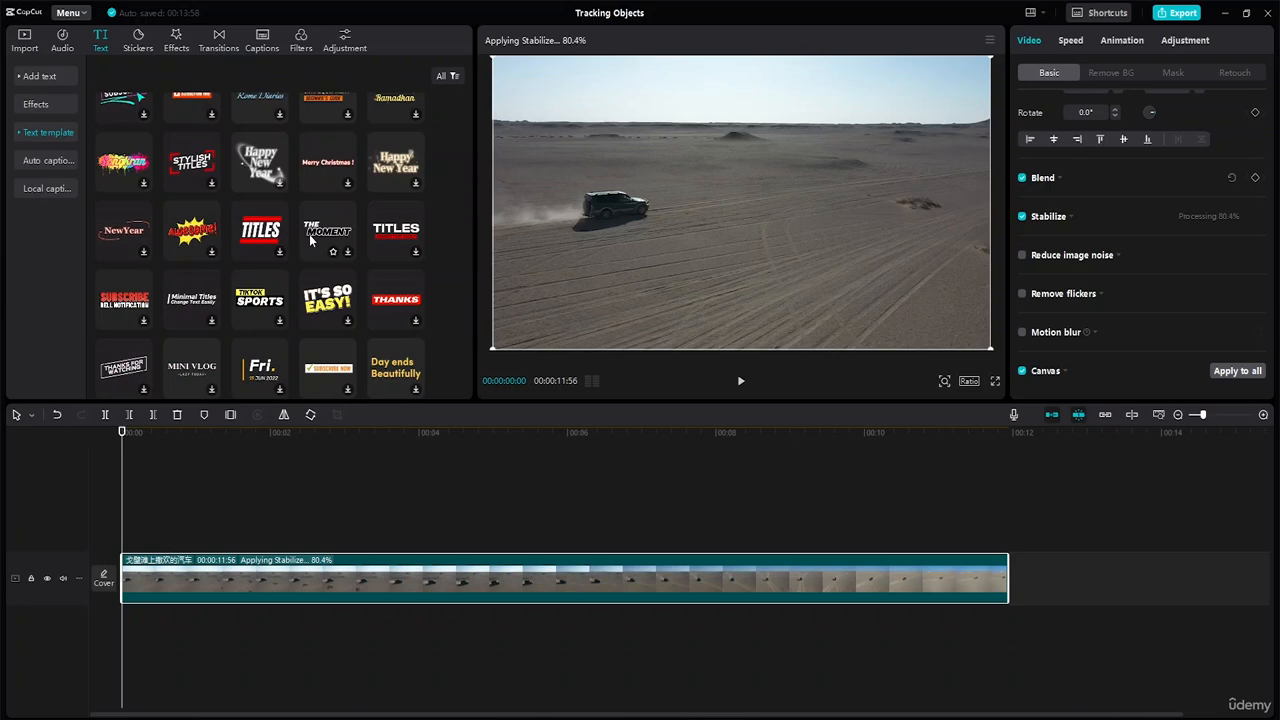
pyautogui.scroll(2, 310, 238)
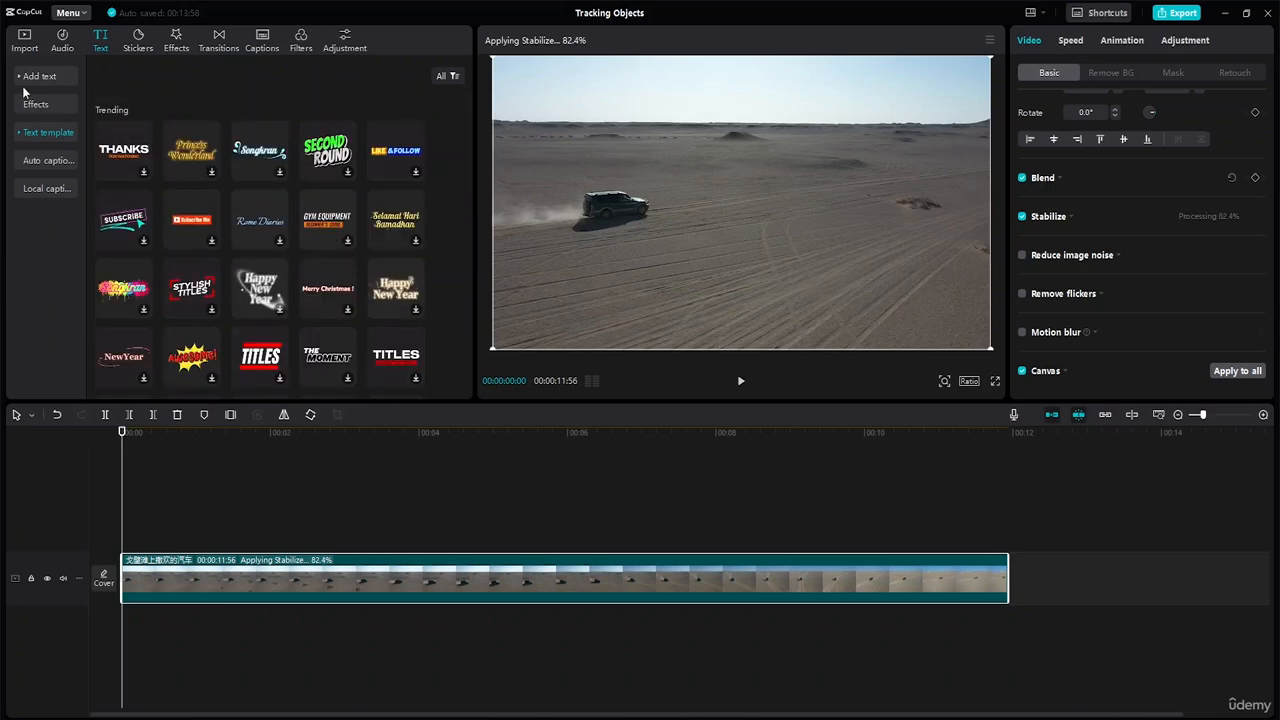
# Step: Add a default text clip above the desert car clip and shift it to start at about 1 second
pyautogui.click(52, 76)
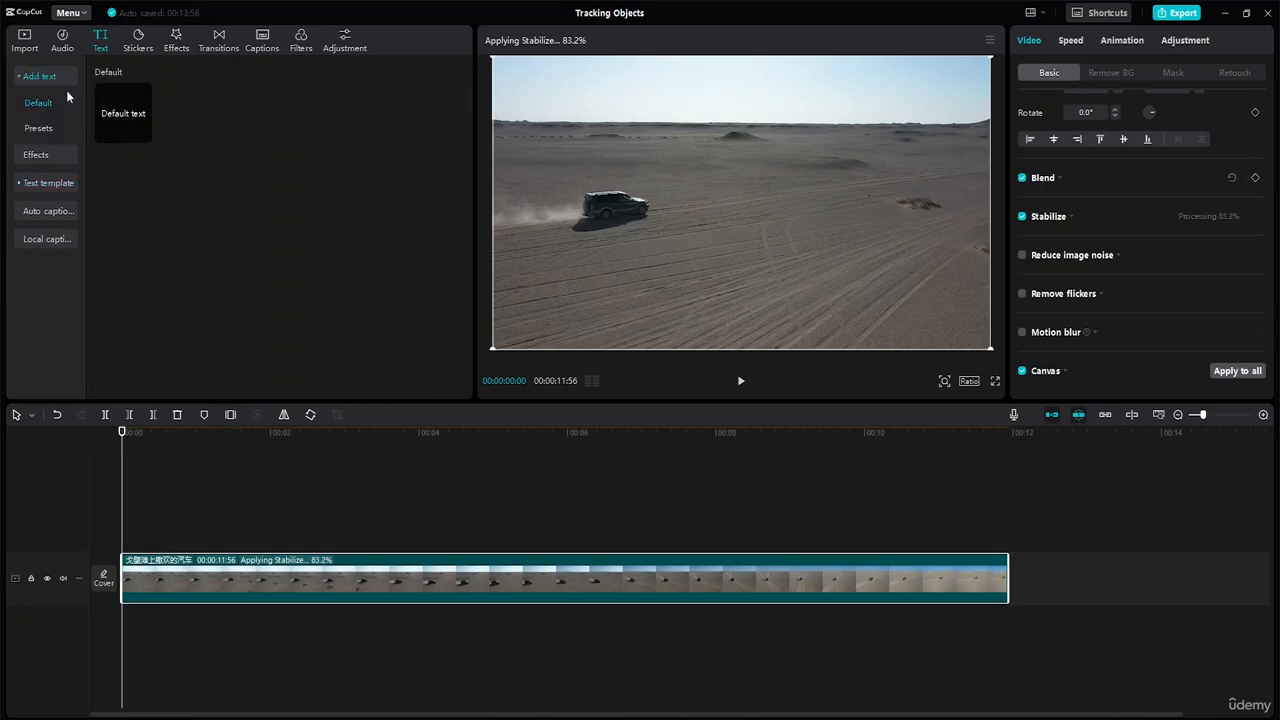
pyautogui.click(143, 134)
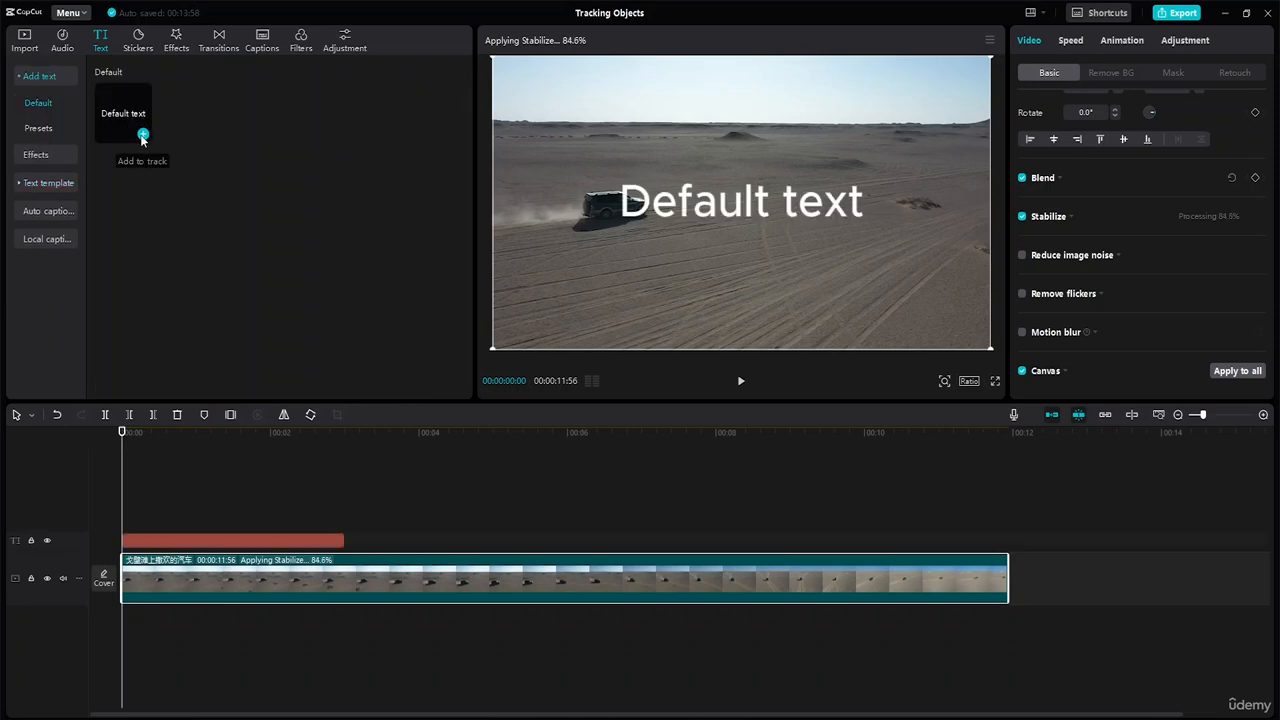
pyautogui.click(254, 541)
pyautogui.moveTo(256, 541); pyautogui.dragTo(334, 542)
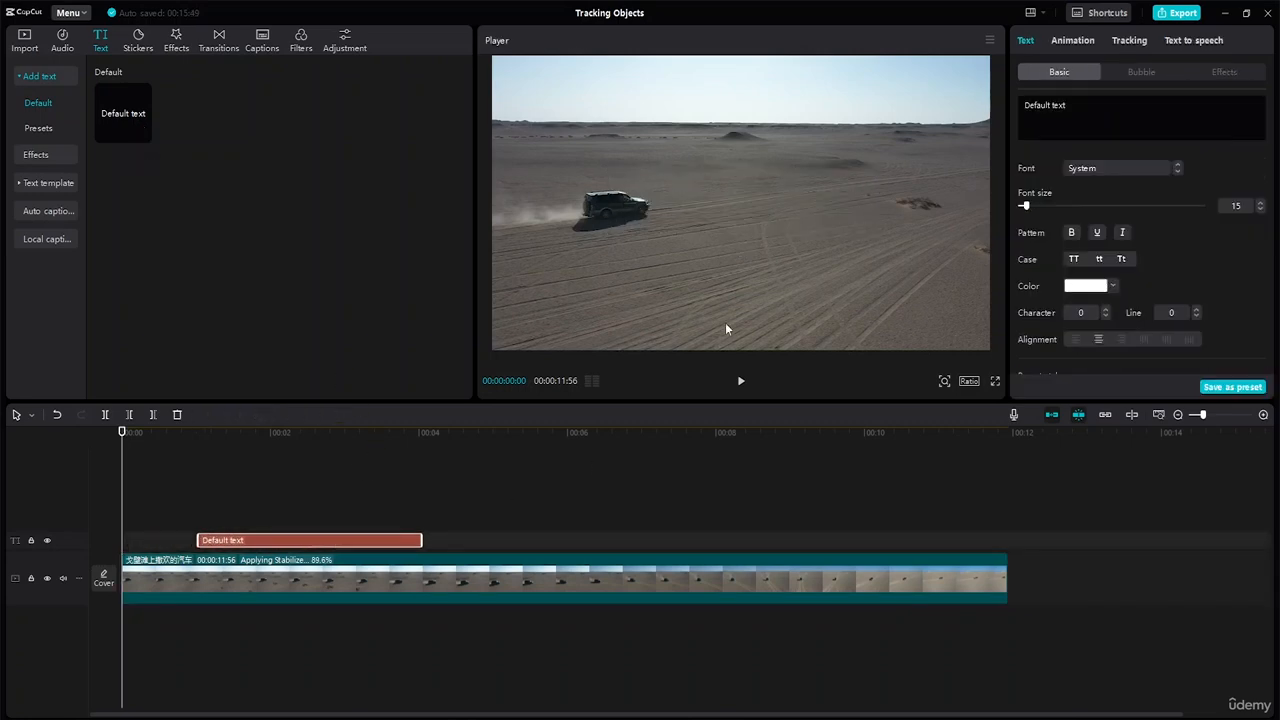
# Step: Move the playhead to about 00:00:01:43 and replace the default text with "MOTION TRACKING", one word per line in capitals
pyautogui.moveTo(124, 432); pyautogui.dragTo(249, 433)
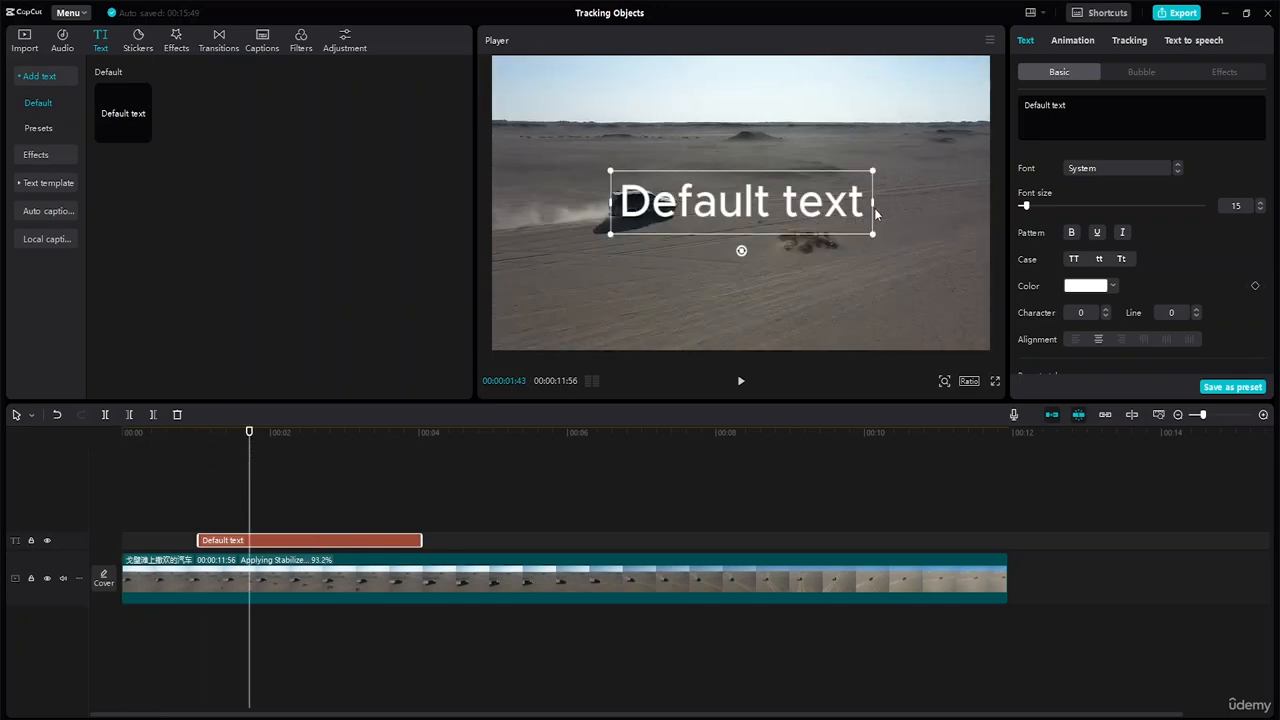
pyautogui.doubleClick(866, 211)
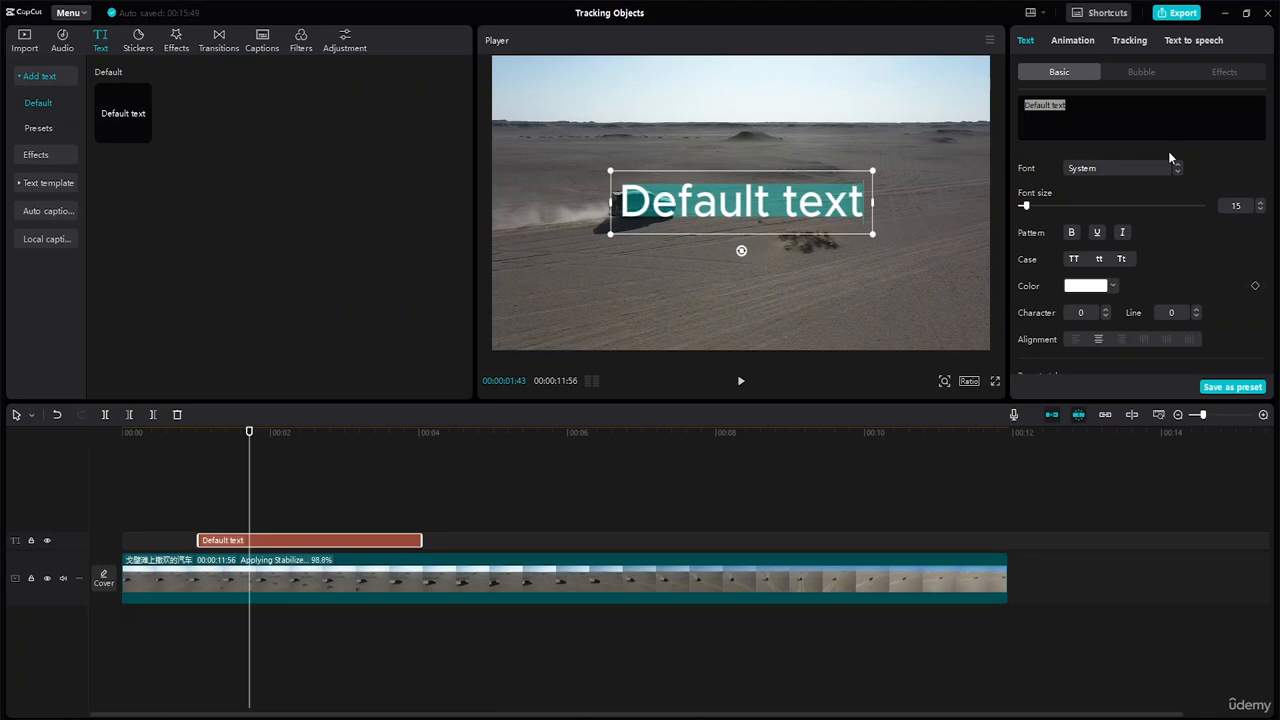
pyautogui.write('mo')
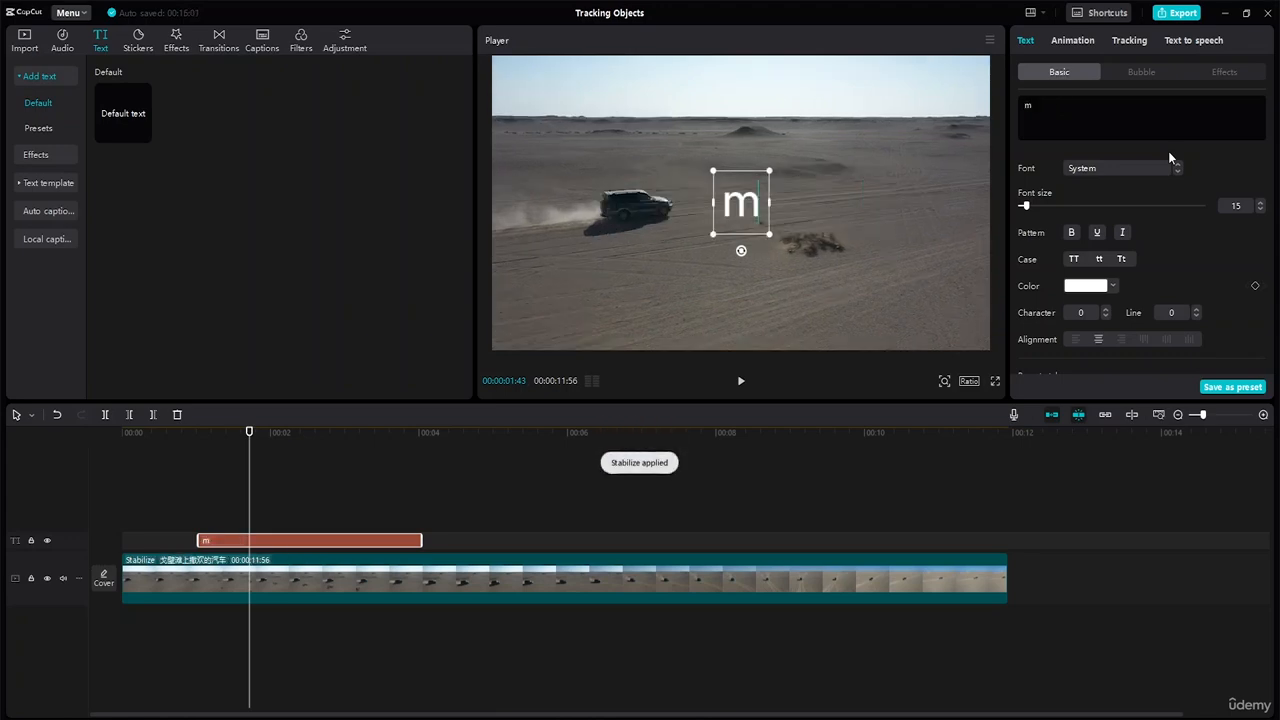
pyautogui.press('BackSpace')
pyautogui.press('BackSpace')
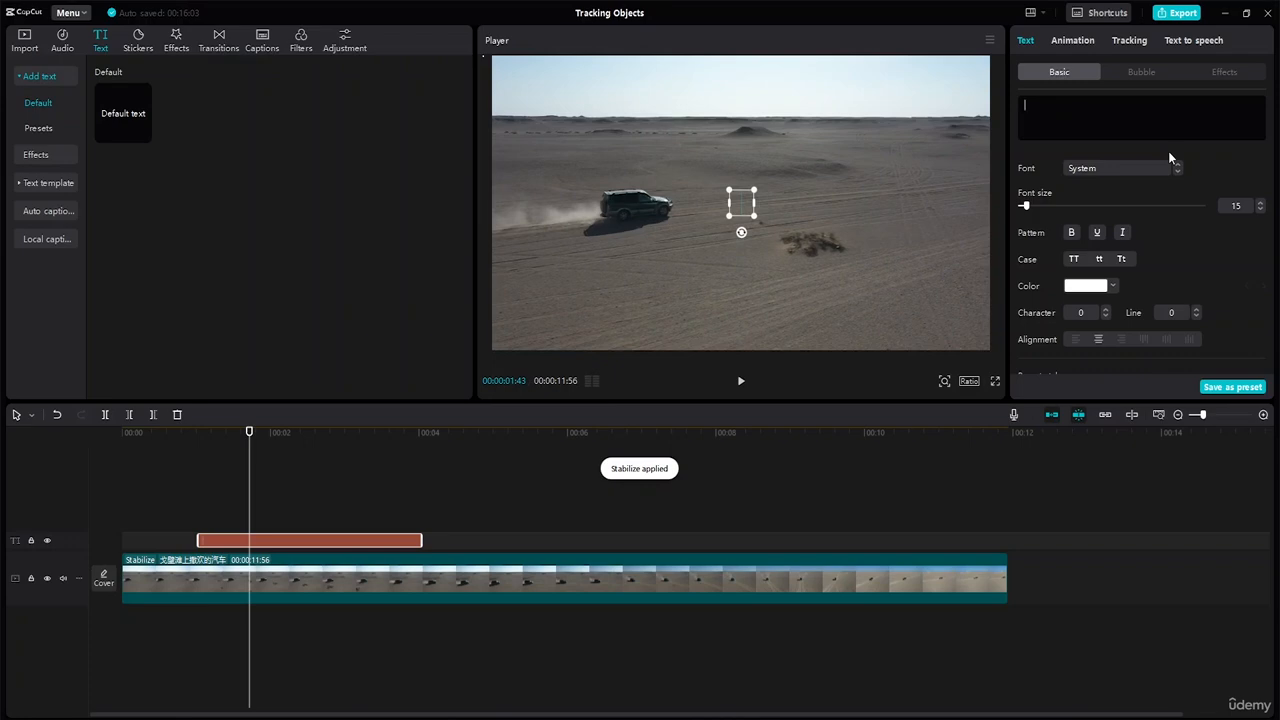
pyautogui.write('MOTION')
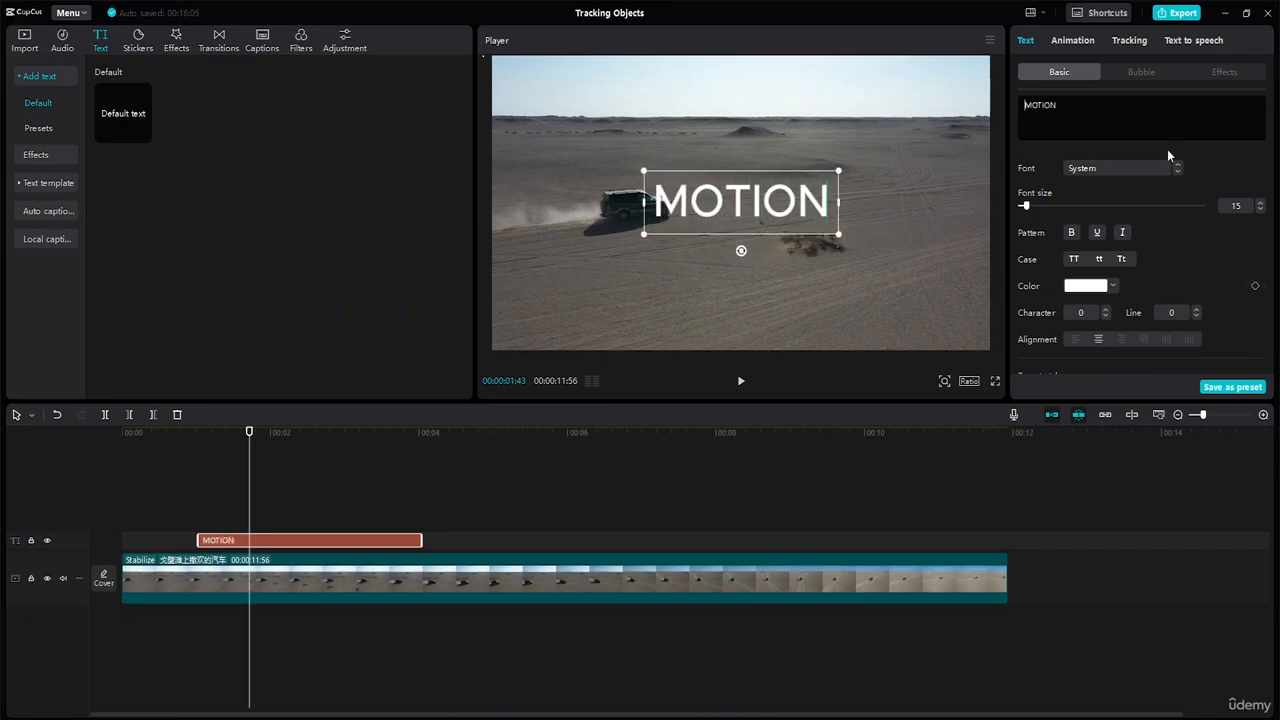
pyautogui.press('Return')
pyautogui.write('TRA')
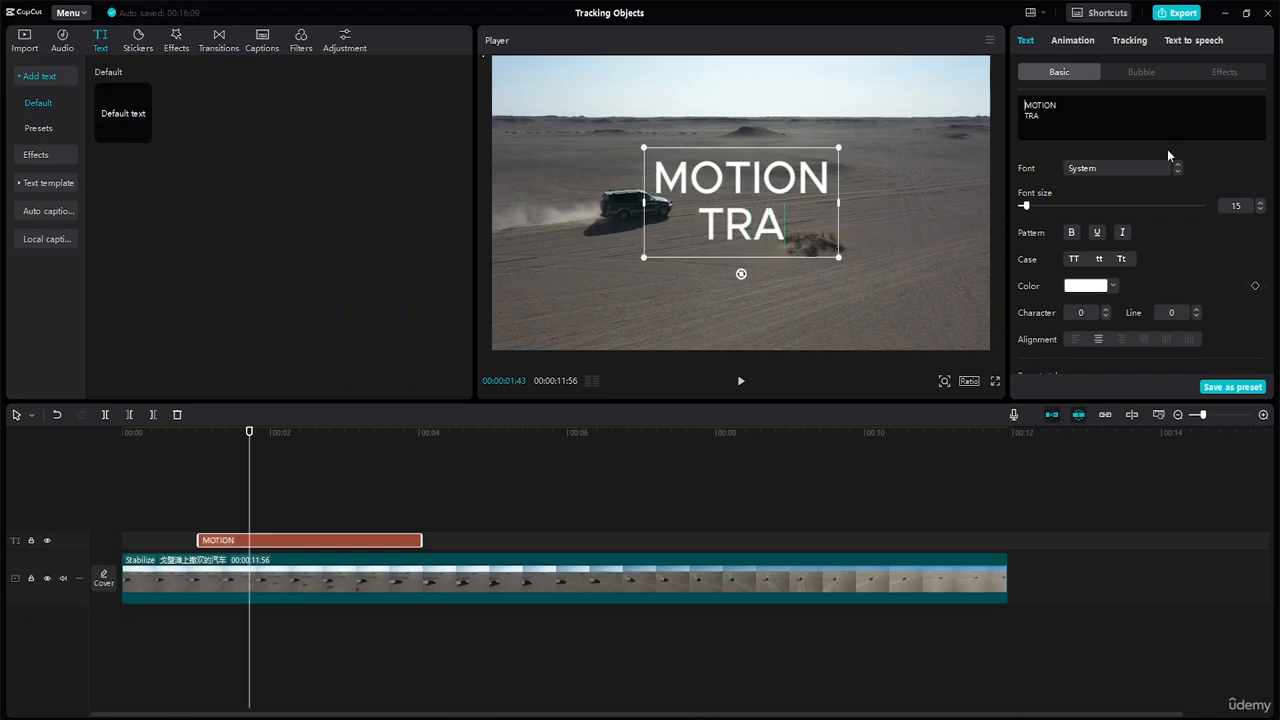
pyautogui.write('CKING')
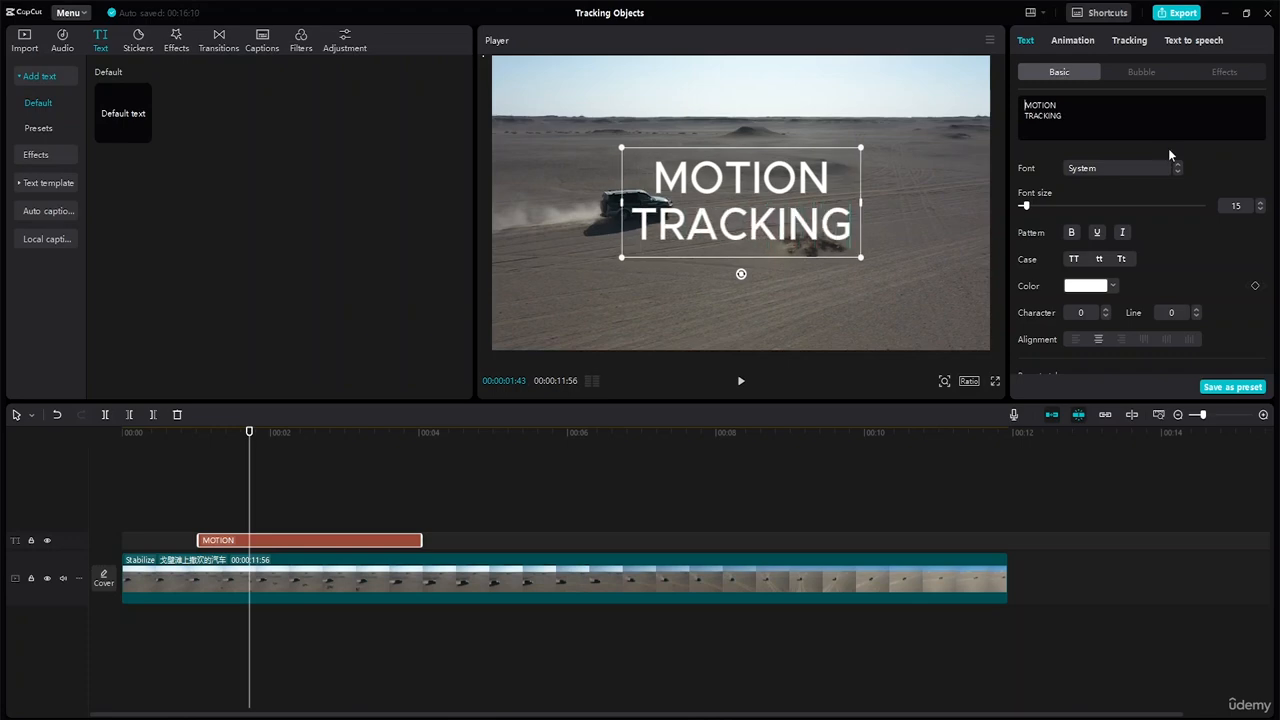
# Step: Change the title's font to ZY Evangel and set its font size to 6
pyautogui.click(1181, 172)
pyautogui.click(1181, 172)
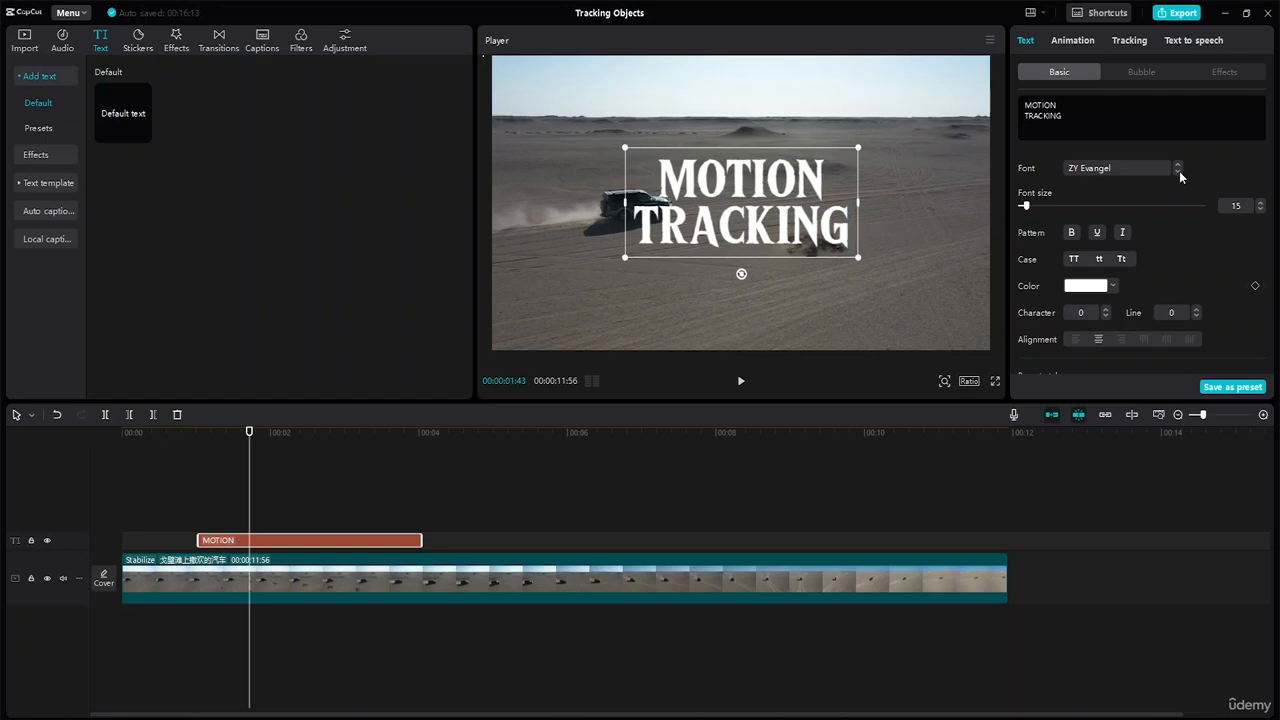
pyautogui.click(1261, 209)
pyautogui.click(1261, 209)
pyautogui.click(1261, 209)
pyautogui.click(1261, 209)
pyautogui.click(1261, 209)
pyautogui.click(1261, 209)
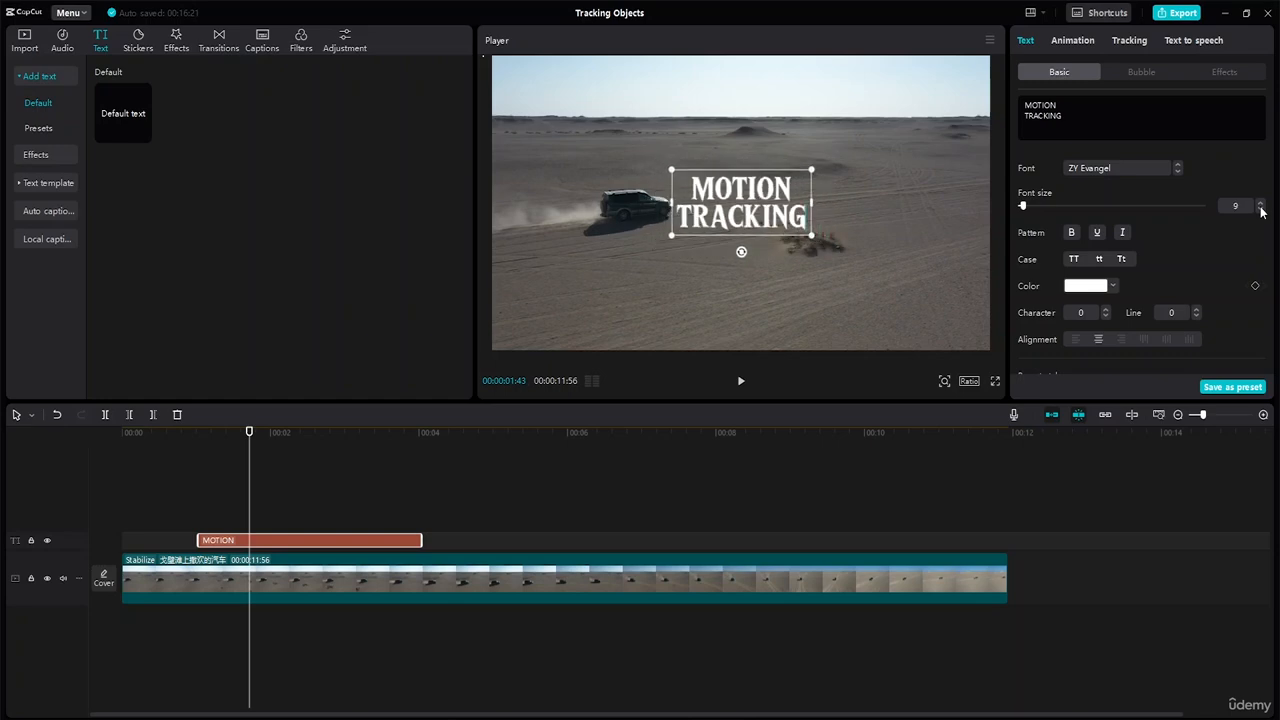
pyautogui.click(1261, 209)
pyautogui.click(1261, 209)
pyautogui.click(1261, 209)
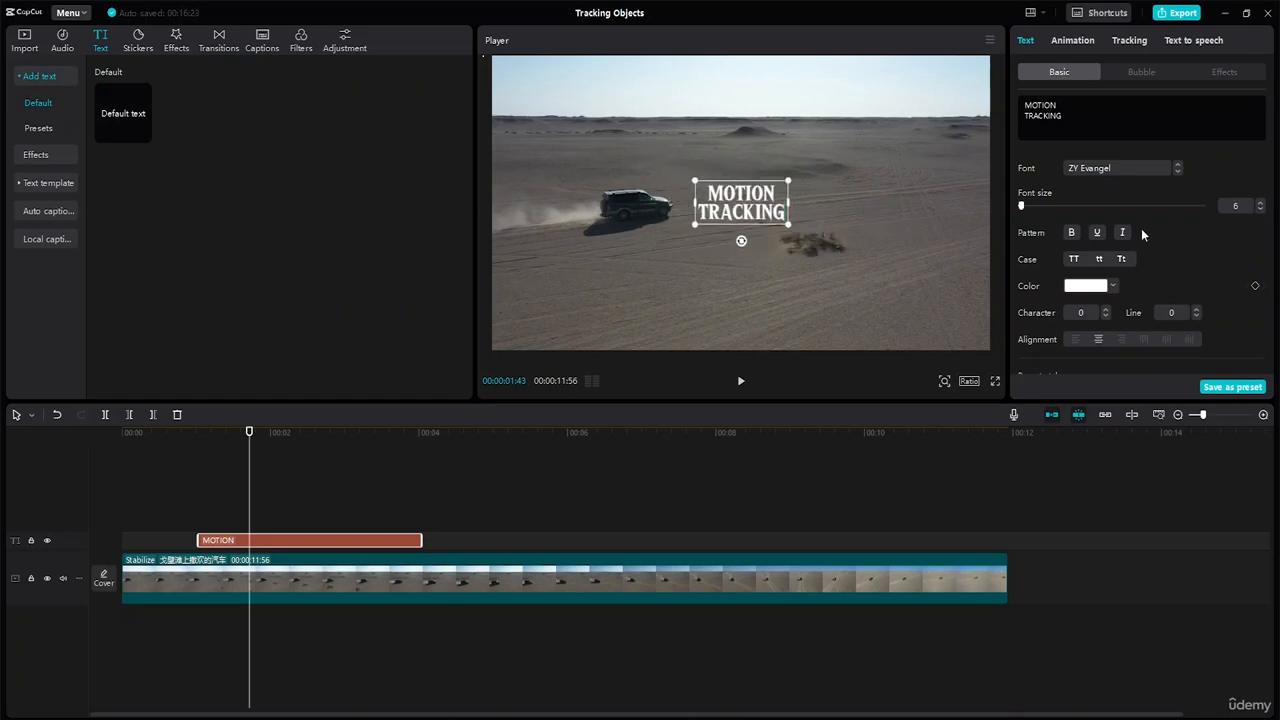
# Step: Set the title's text color to black, hex 000000
pyautogui.click(1112, 286)
pyautogui.click(1075, 351)
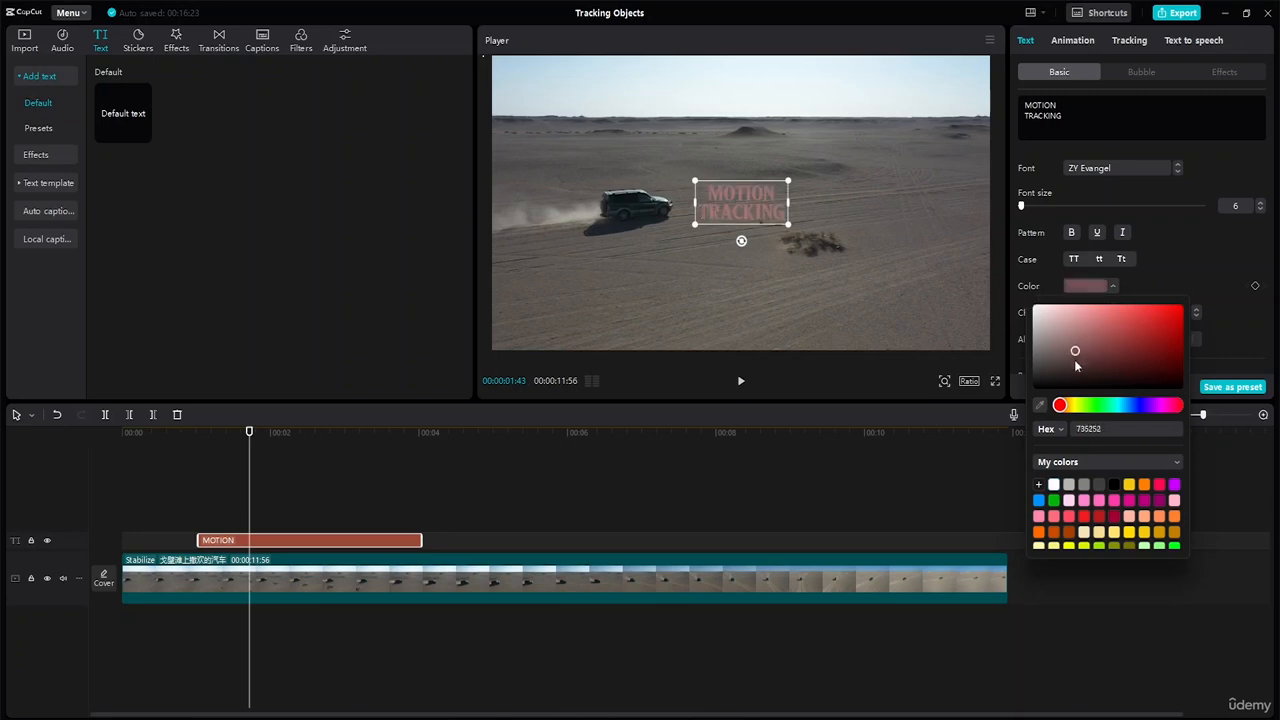
pyautogui.moveTo(1076, 366); pyautogui.dragTo(1012, 420)
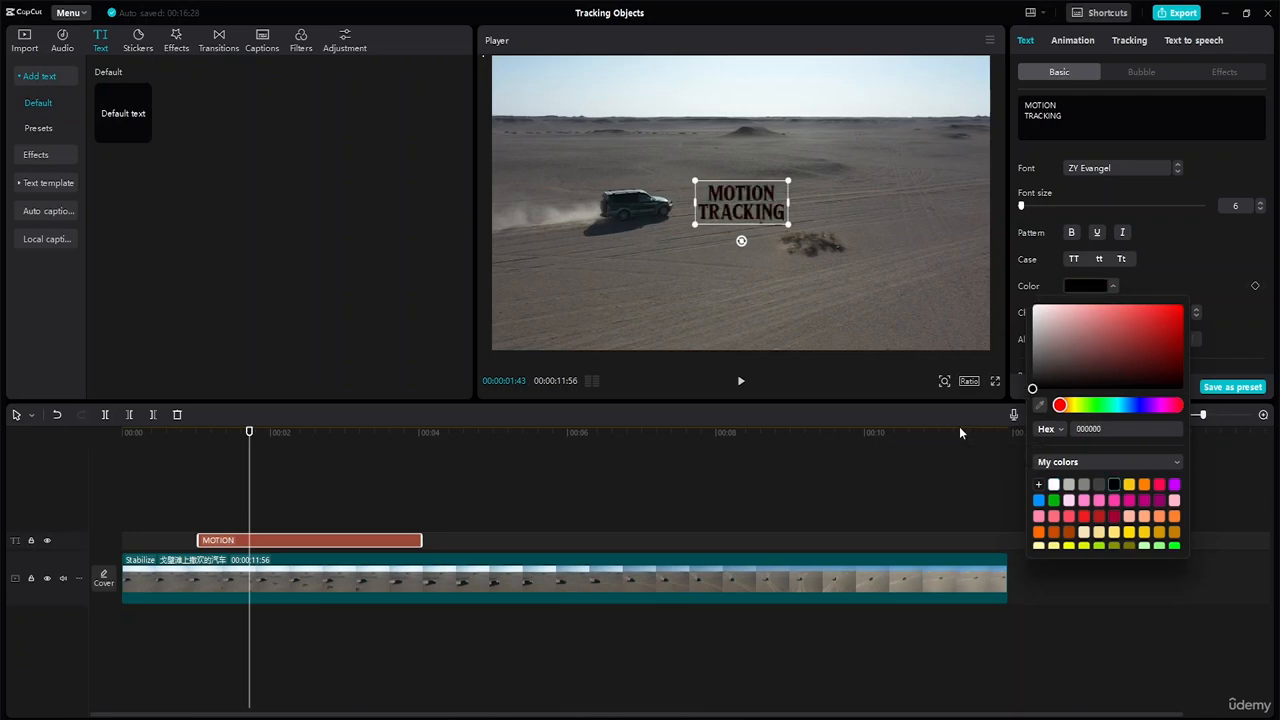
pyautogui.click(1206, 270)
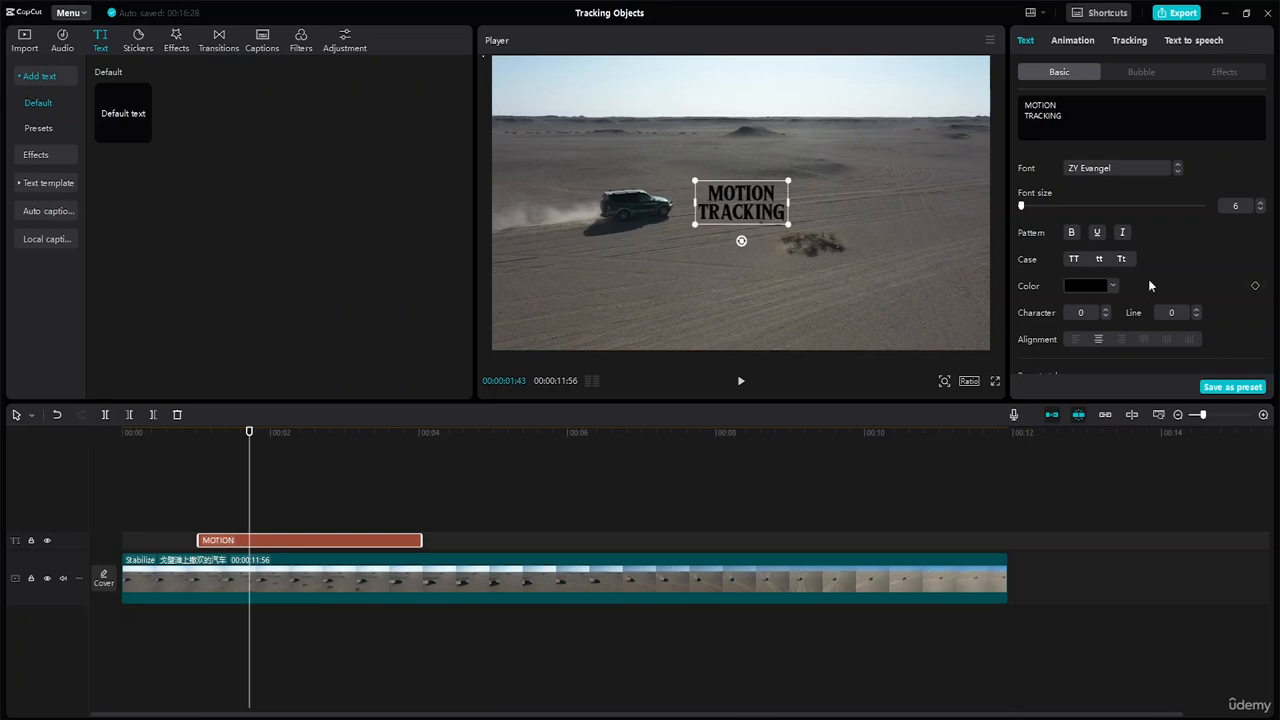
# Step: Tighten the gap between the title's two lines by setting the line spacing to -2
pyautogui.scroll(-1, 1148, 279)
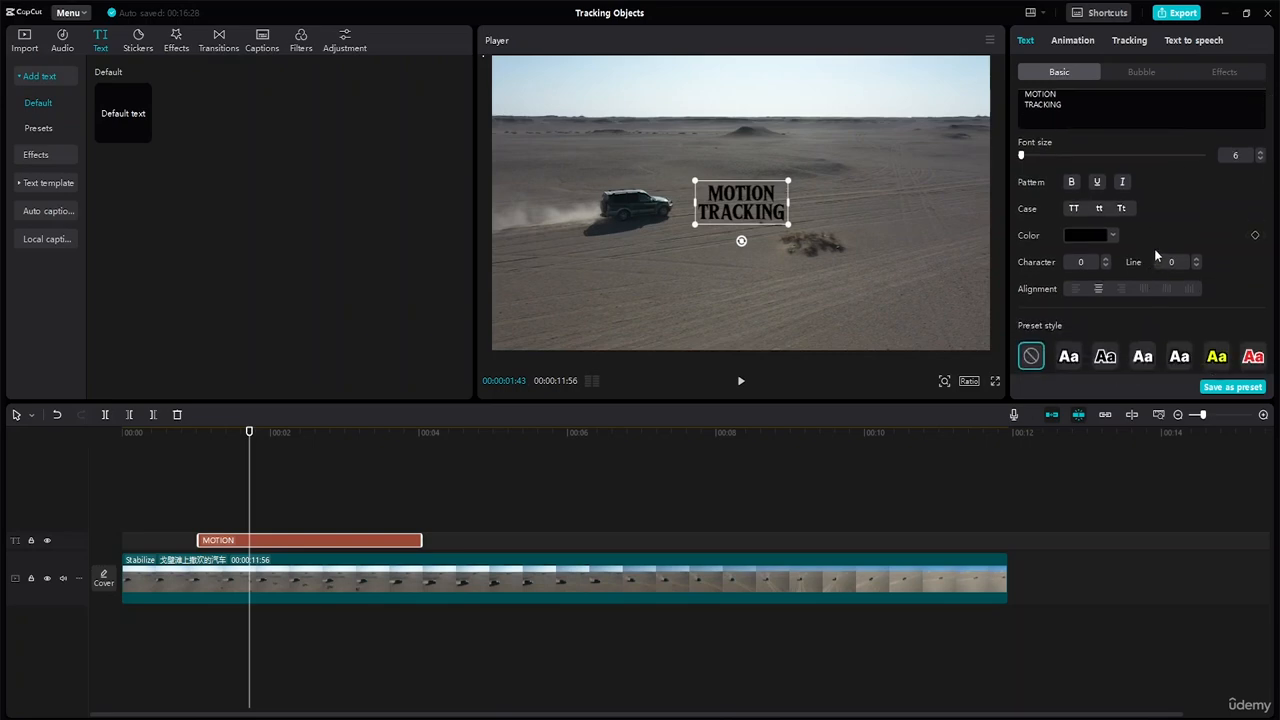
pyautogui.scroll(1, 1154, 248)
pyautogui.scroll(-5, 1157, 239)
pyautogui.scroll(4, 1170, 226)
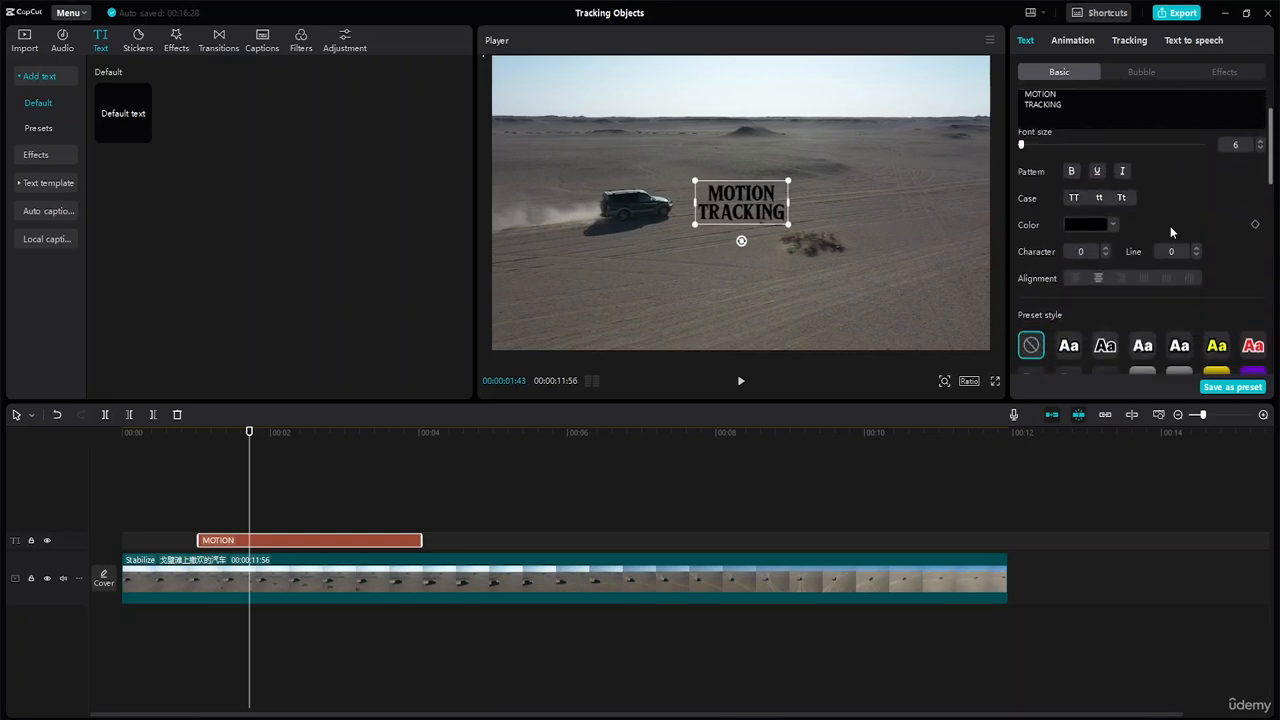
pyautogui.scroll(-4, 1169, 223)
pyautogui.scroll(5, 1190, 232)
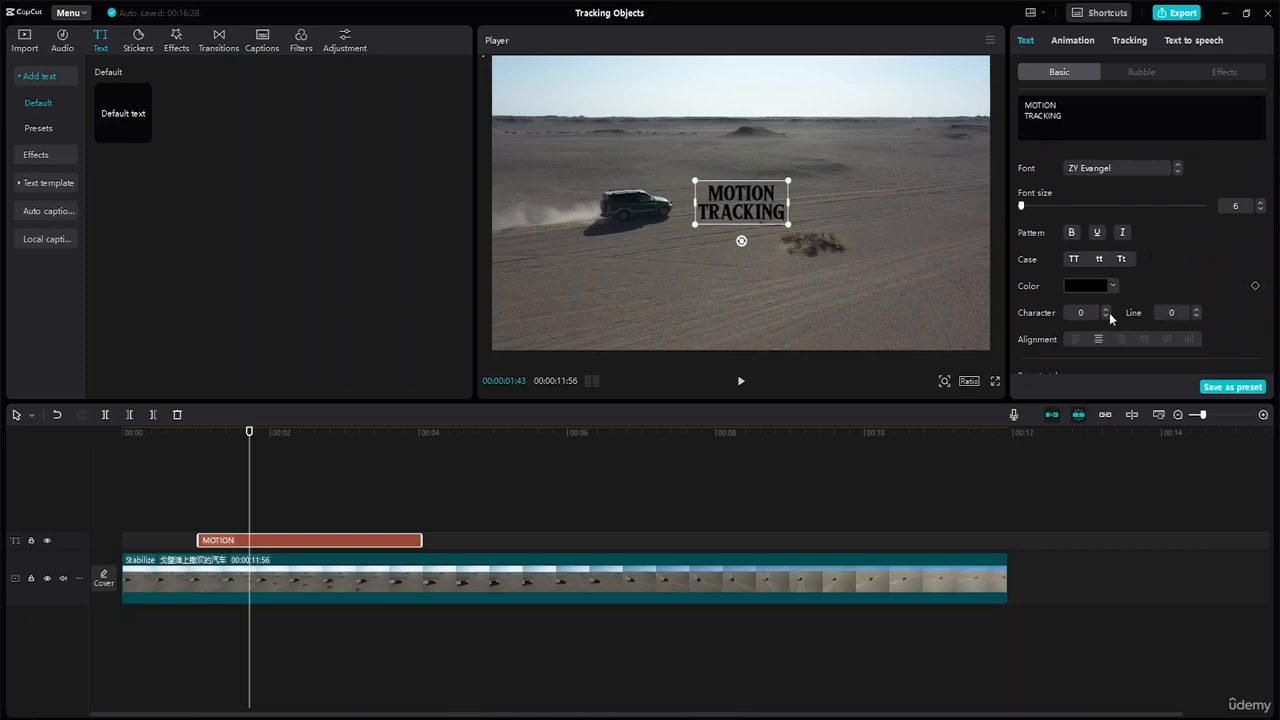
pyautogui.click(1196, 316)
pyautogui.click(1196, 316)
pyautogui.click(1196, 316)
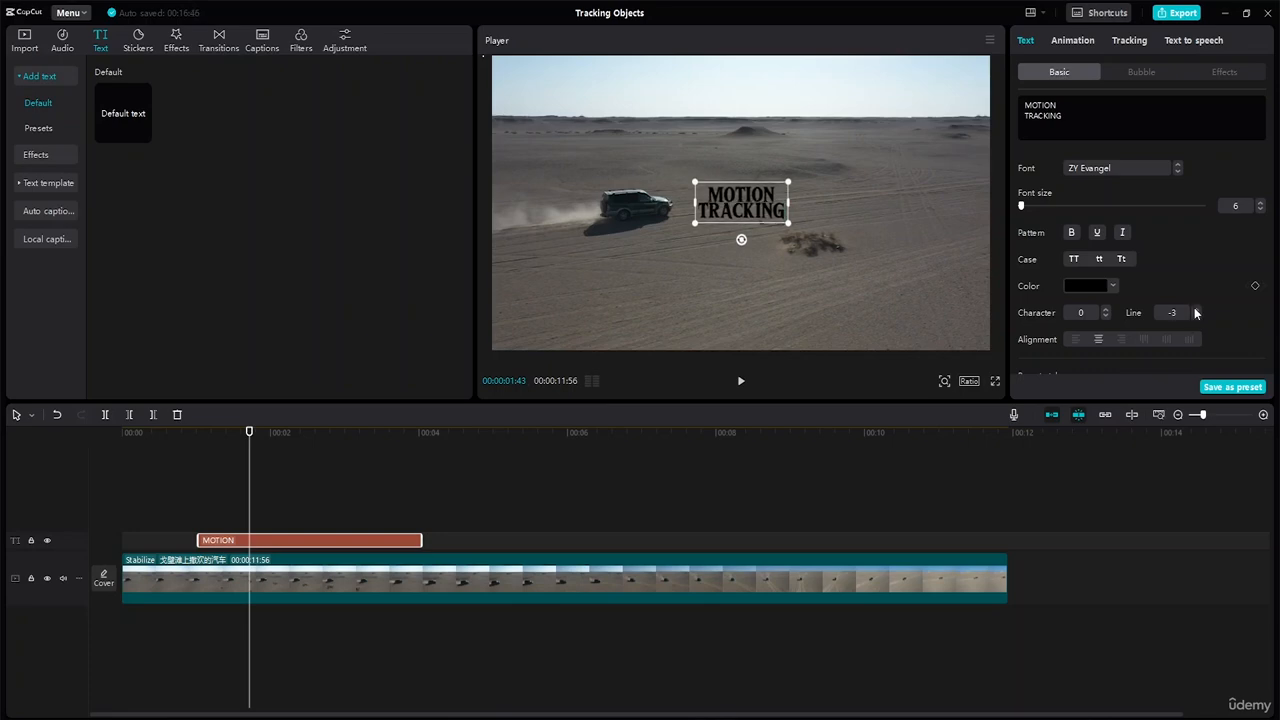
pyautogui.click(1195, 310)
pyautogui.click(1195, 310)
pyautogui.click(1196, 316)
# Step: Try character spacings of 1 and -1 on the title and return it to 0
pyautogui.click(1105, 311)
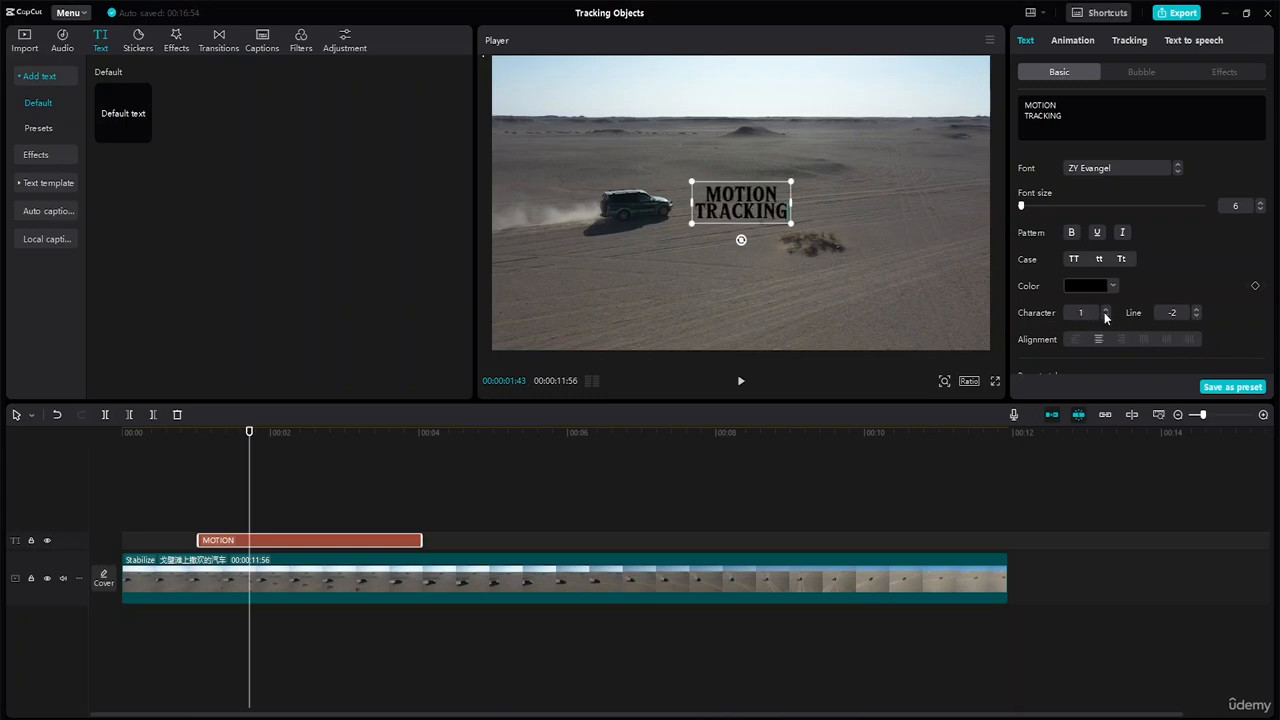
pyautogui.click(1106, 314)
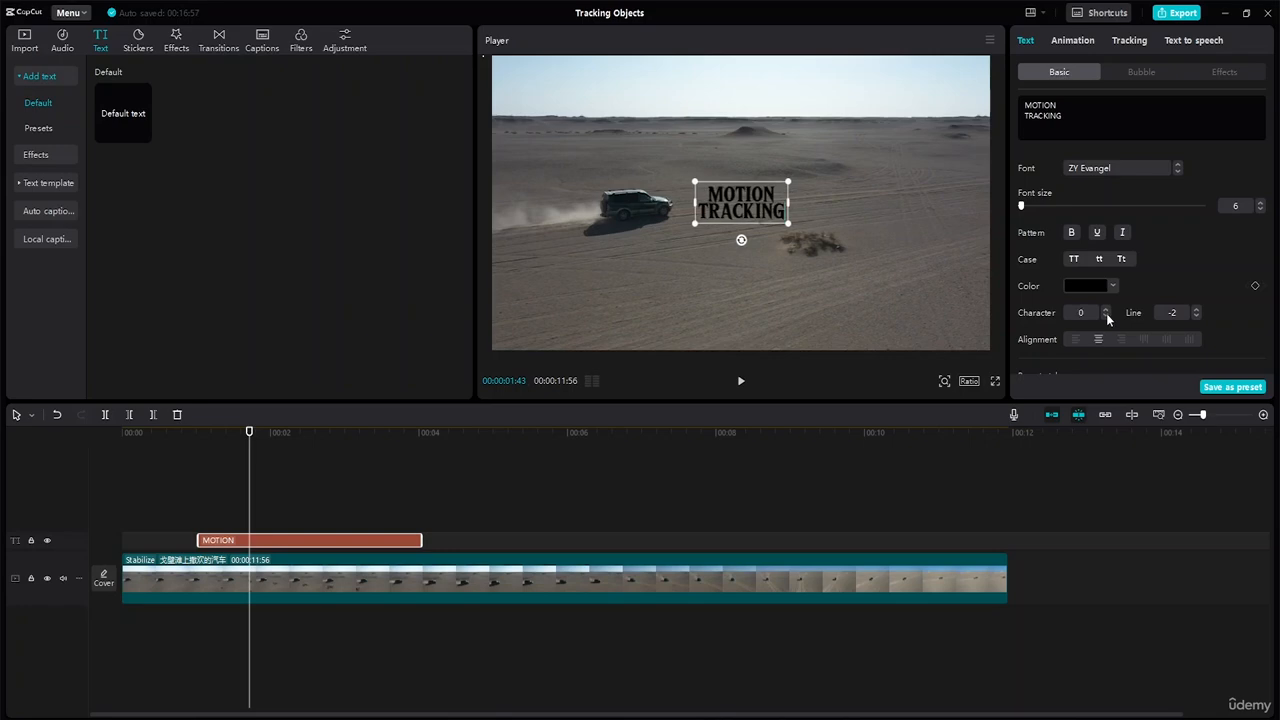
pyautogui.click(1106, 314)
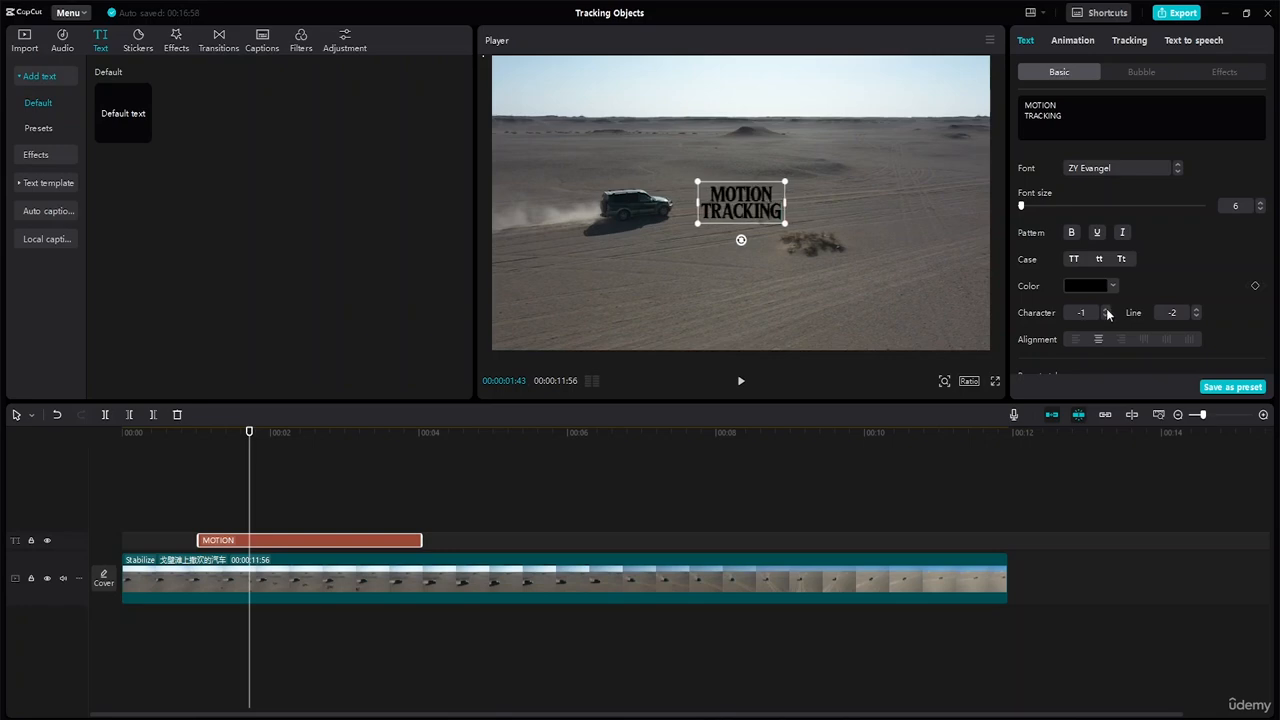
pyautogui.click(1106, 310)
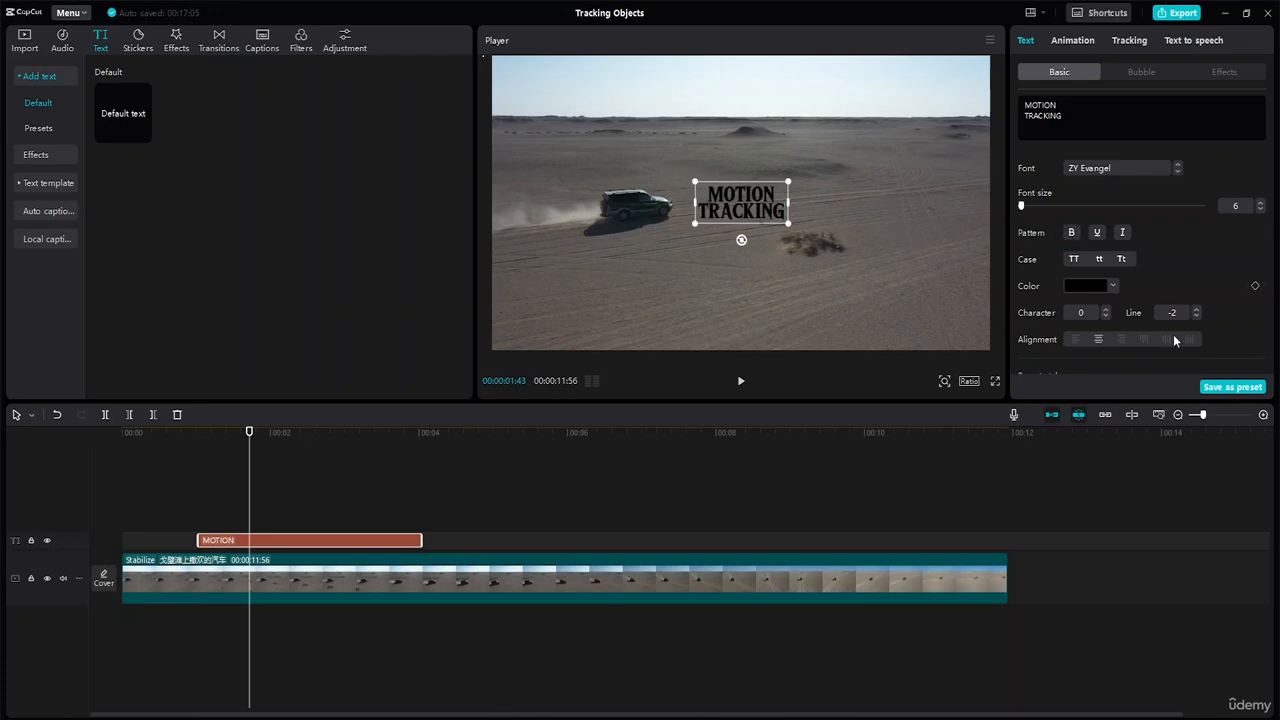
# Step: Compare the outlined preset styles on the title and apply the black lettering with a white outline
pyautogui.scroll(-5, 1128, 284)
pyautogui.scroll(3, 1125, 284)
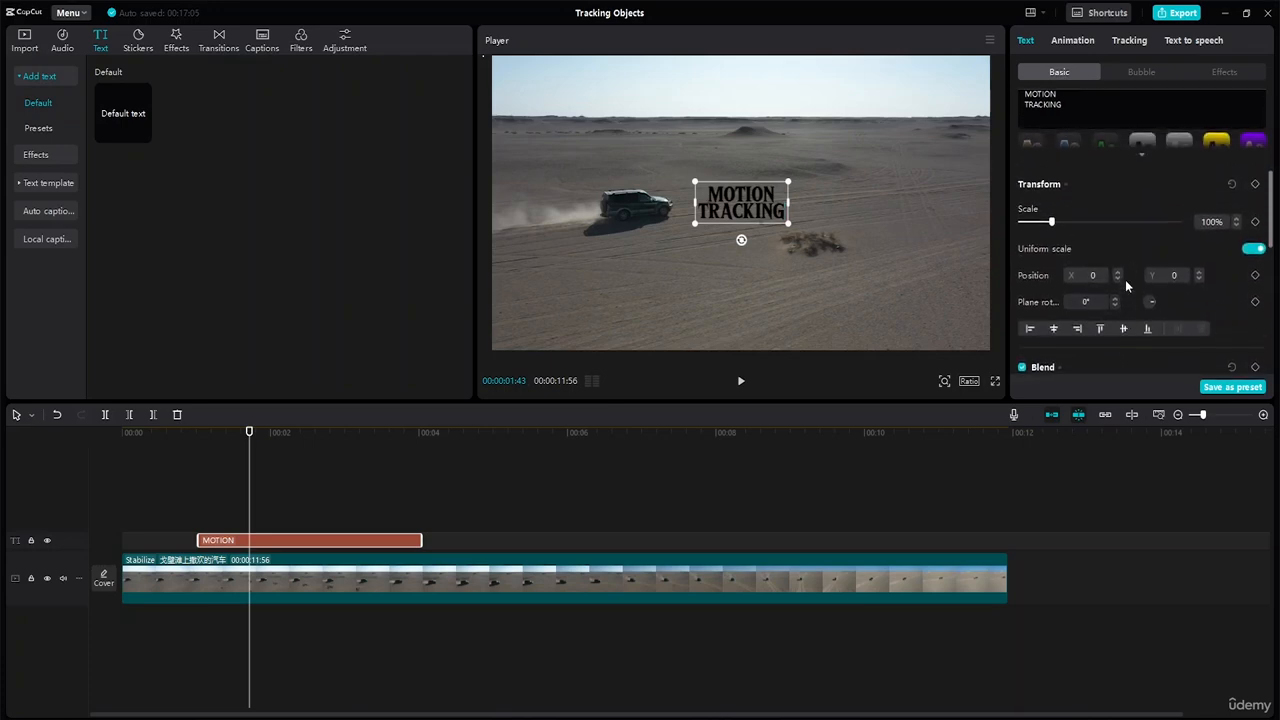
pyautogui.scroll(1, 1125, 279)
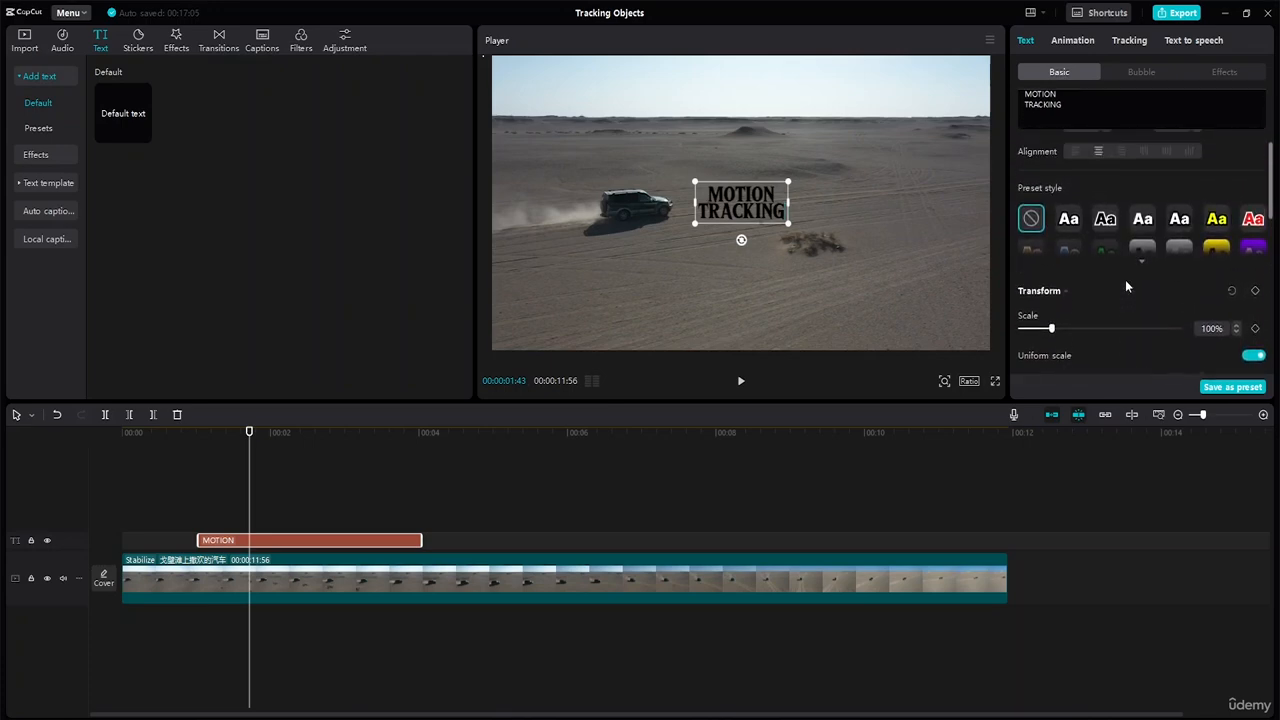
pyautogui.click(1068, 220)
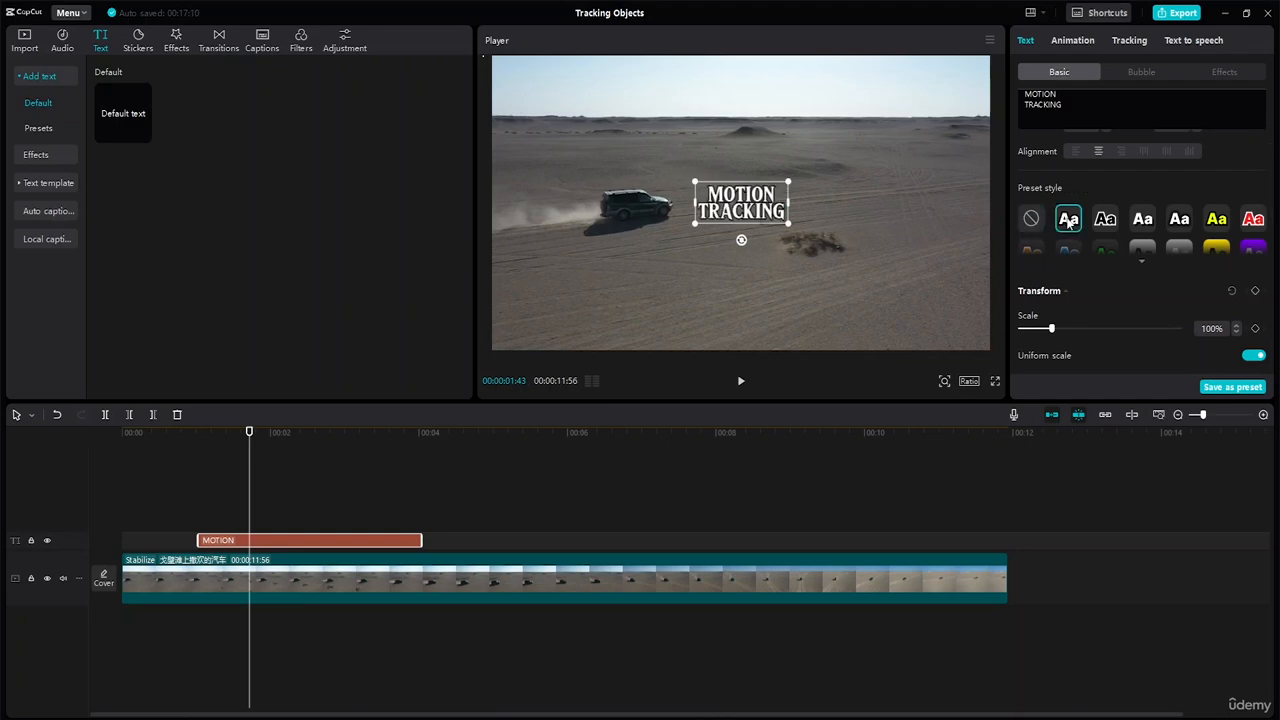
pyautogui.click(1105, 222)
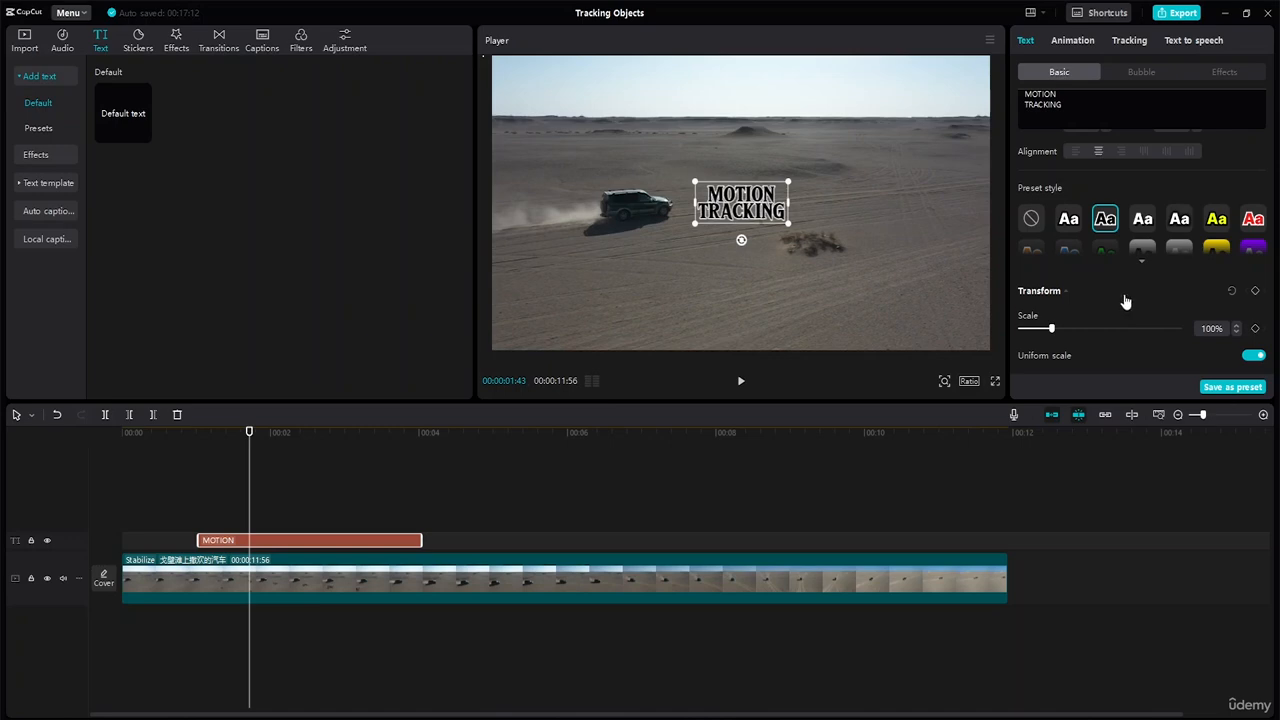
pyautogui.scroll(-3, 1143, 292)
pyautogui.scroll(2, 1140, 283)
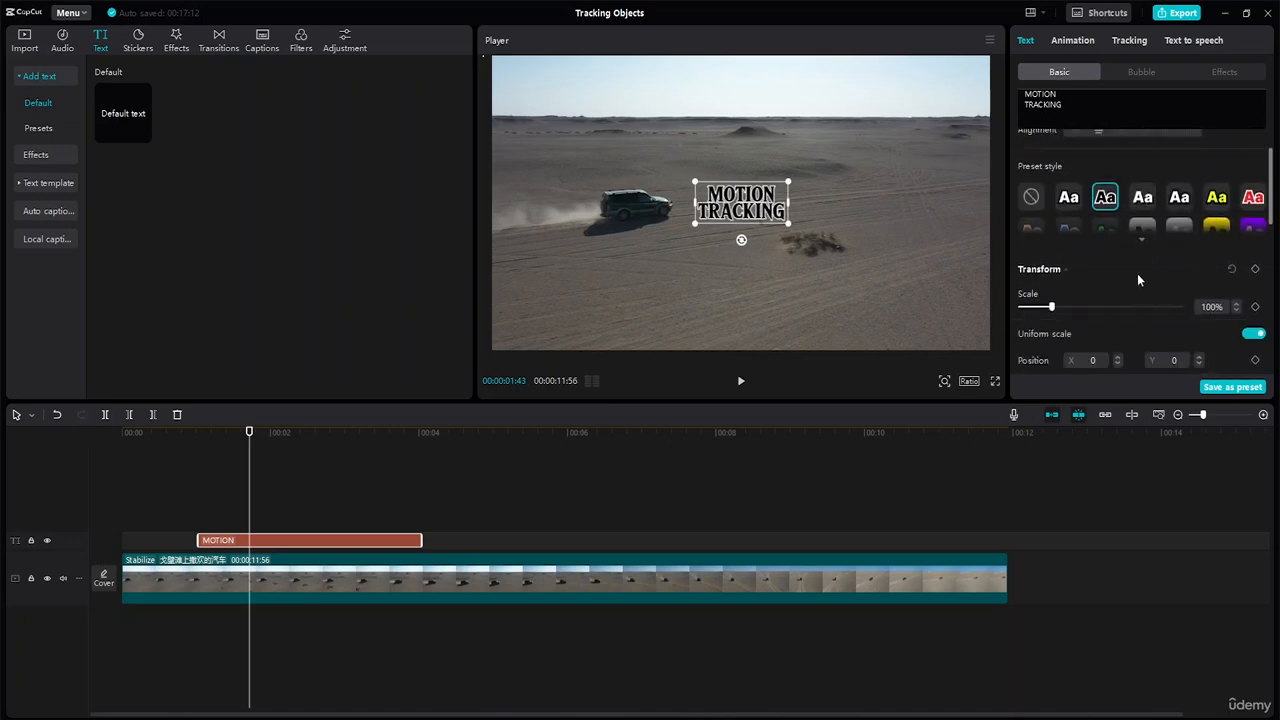
# Step: Review the title over different moments of the clip and look through its text settings and the full set of preset styles
pyautogui.scroll(-5, 1140, 277)
pyautogui.scroll(8, 1177, 255)
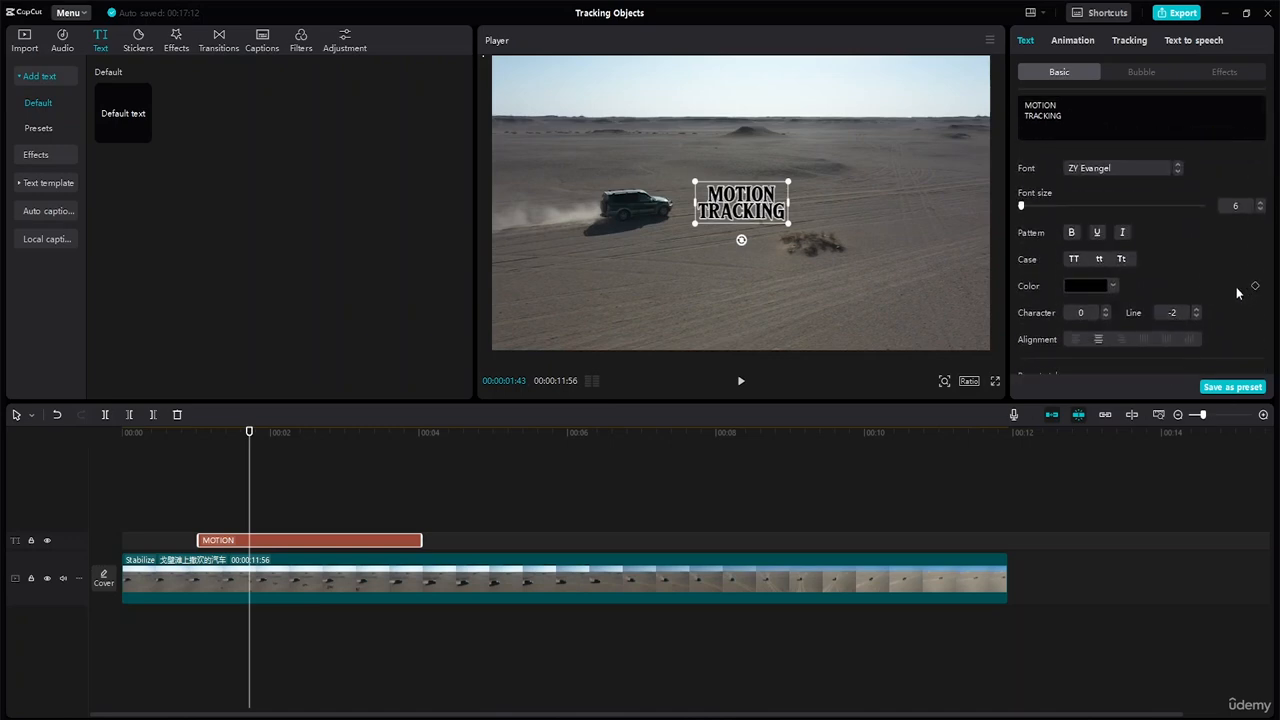
pyautogui.press('Down')
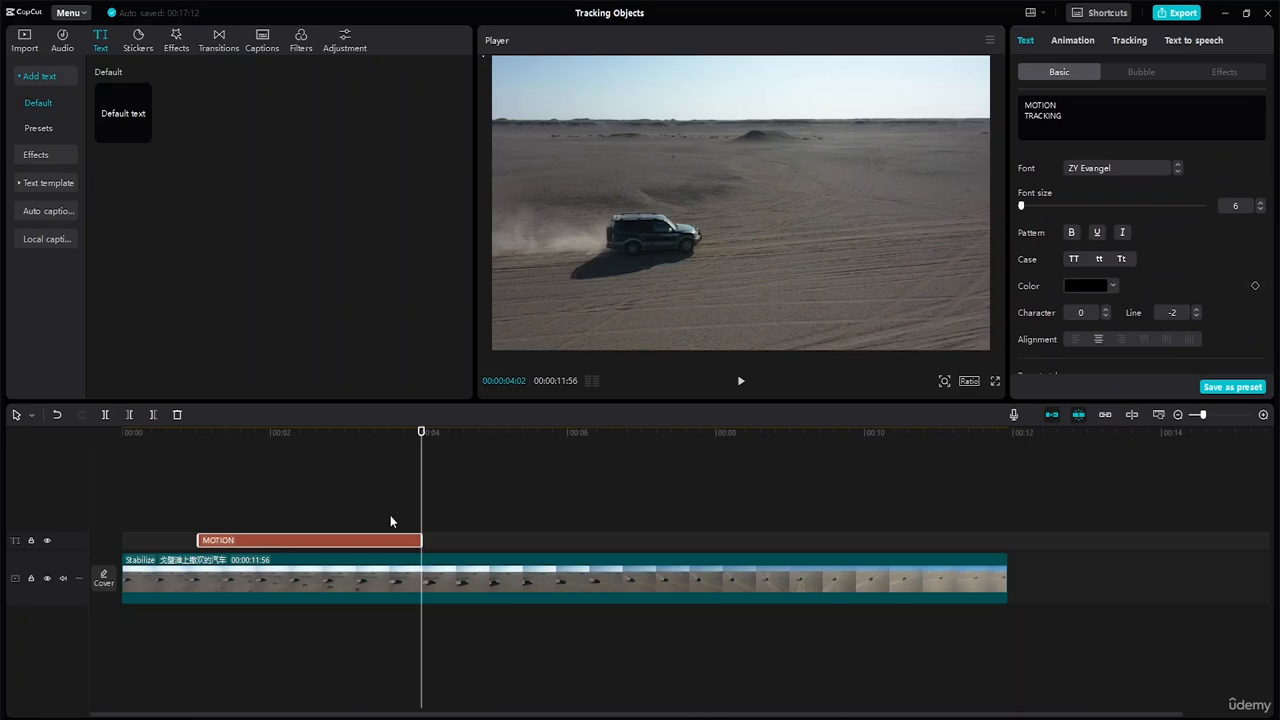
pyautogui.moveTo(430, 430); pyautogui.dragTo(317, 441)
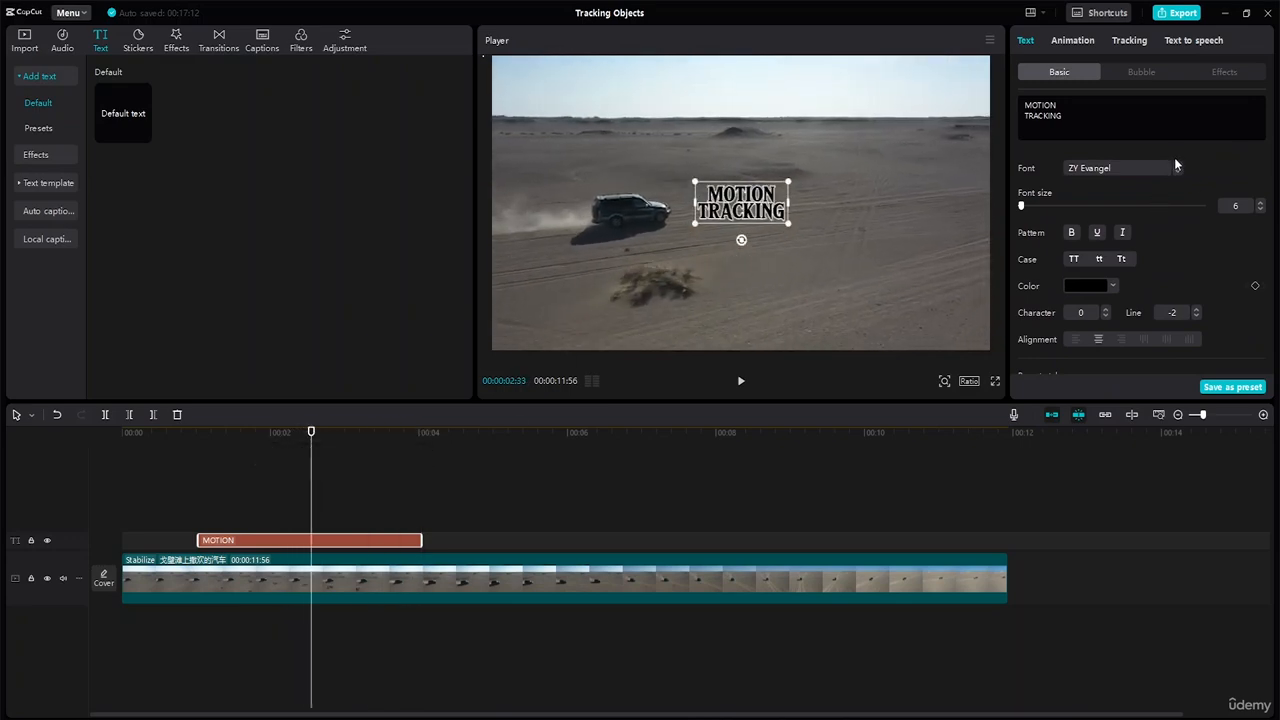
pyautogui.scroll(-3, 1275, 200)
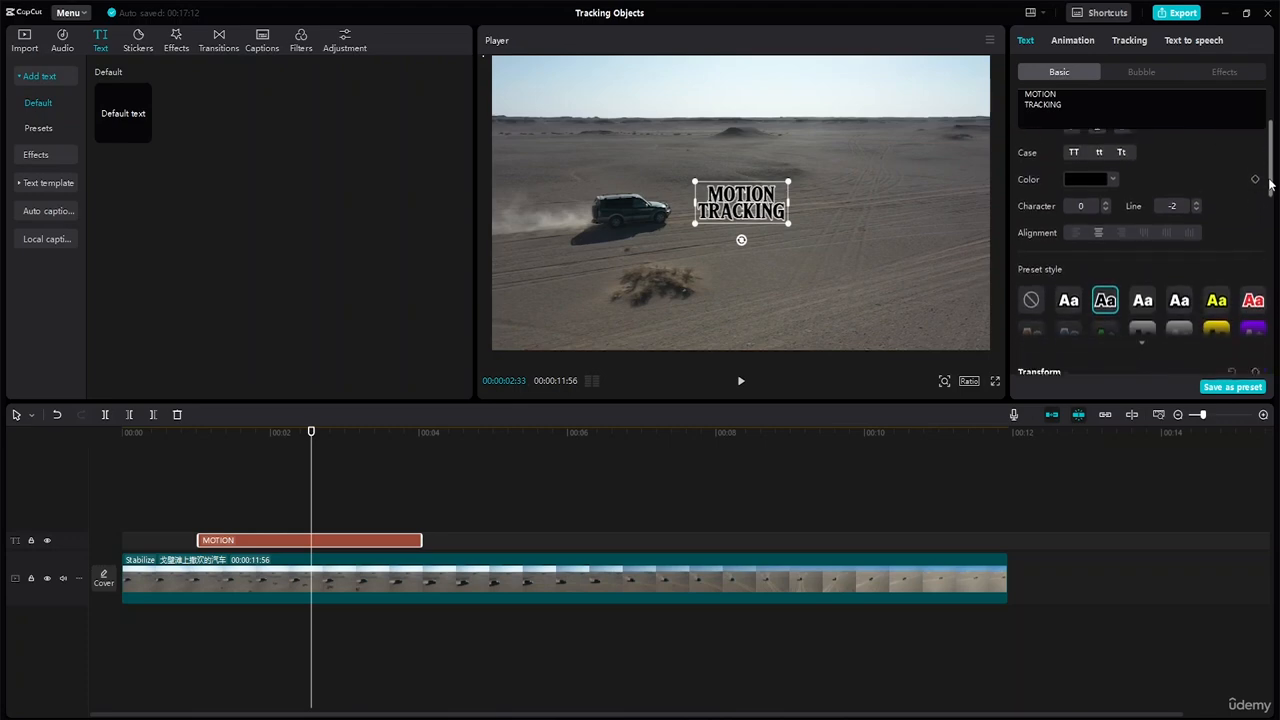
pyautogui.scroll(1, 1273, 205)
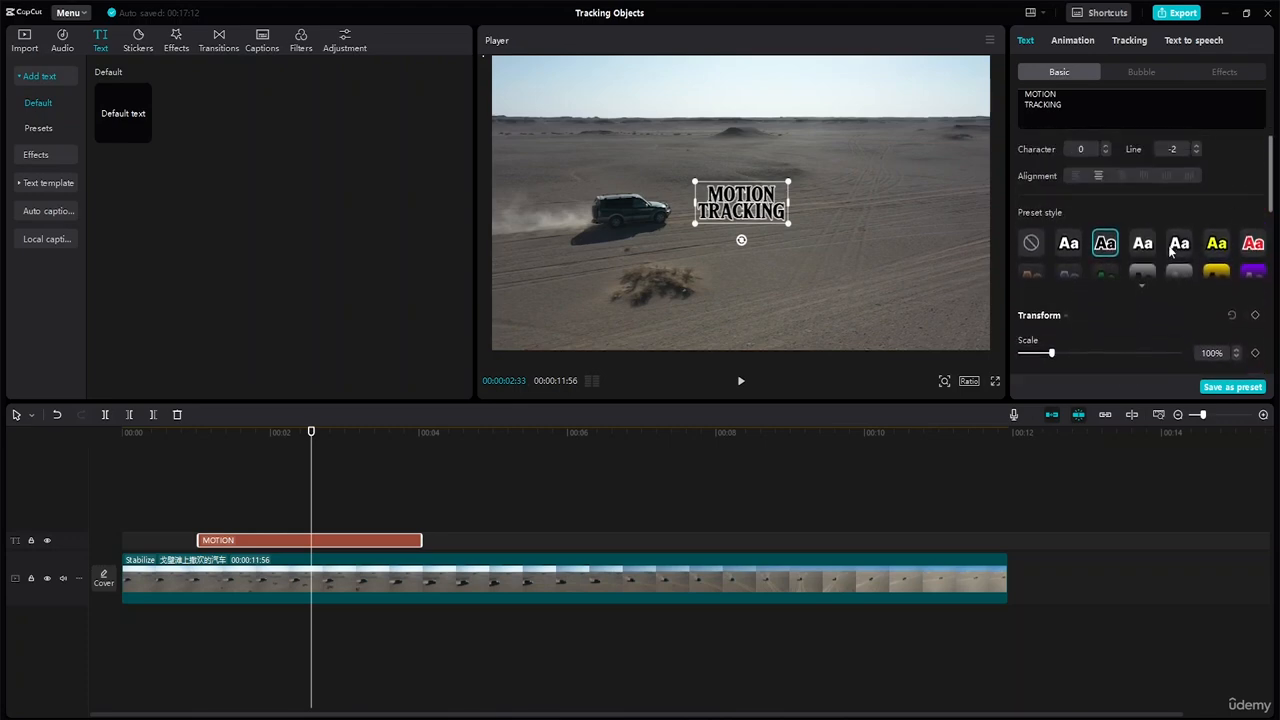
pyautogui.click(1143, 290)
pyautogui.scroll(-1, 1141, 240)
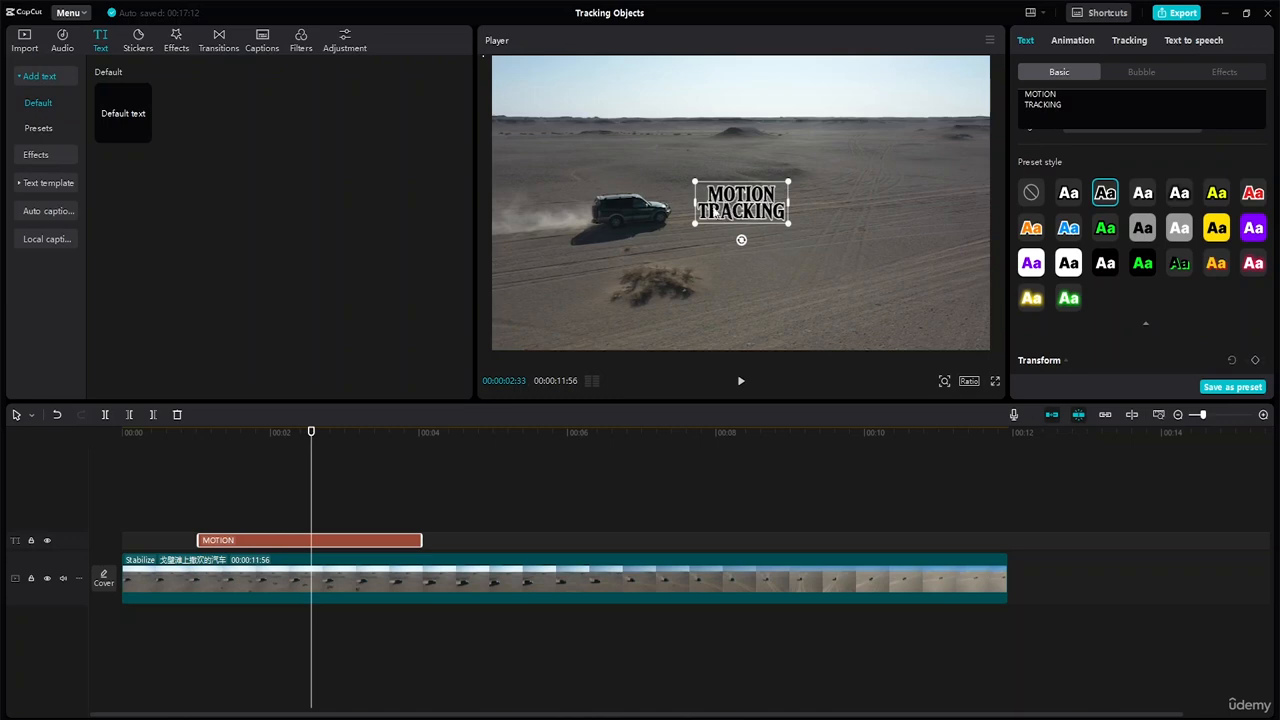
# Step: Place the title just above the car and extend its timeline clip to run from about 0.4 s to about 9.8 s
pyautogui.moveTo(752, 205); pyautogui.dragTo(633, 171)
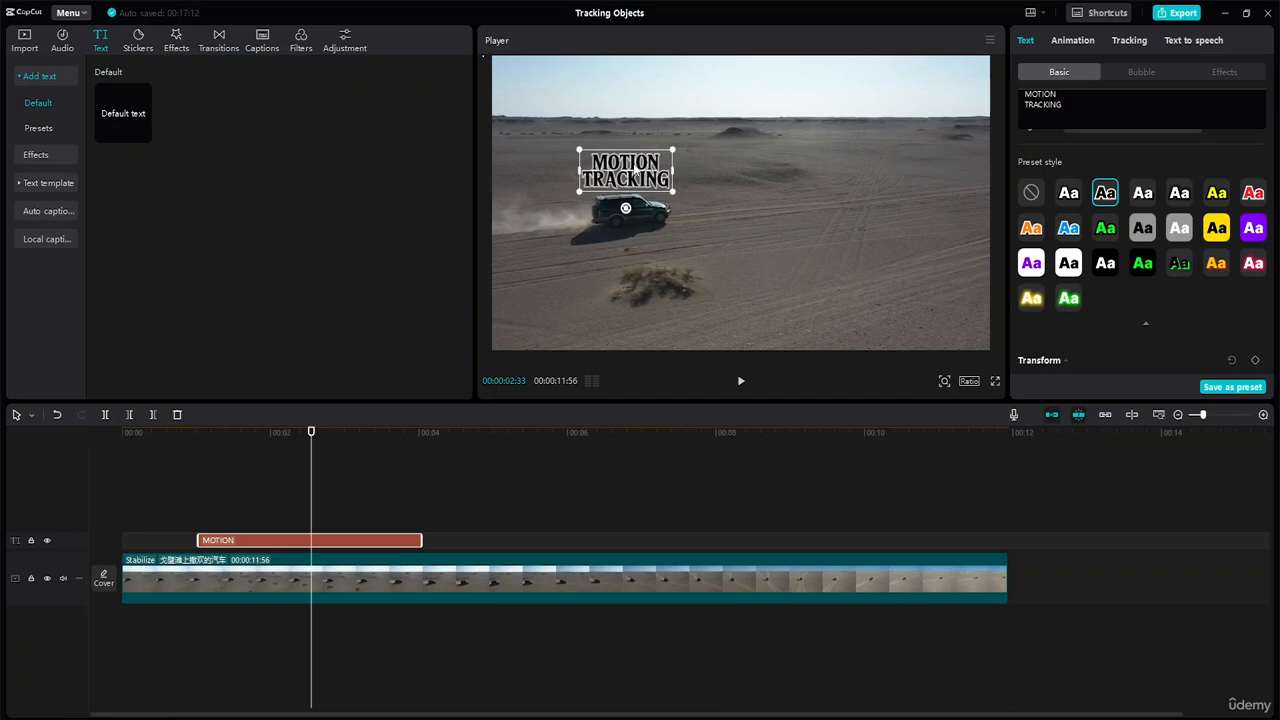
pyautogui.moveTo(634, 175); pyautogui.dragTo(636, 175)
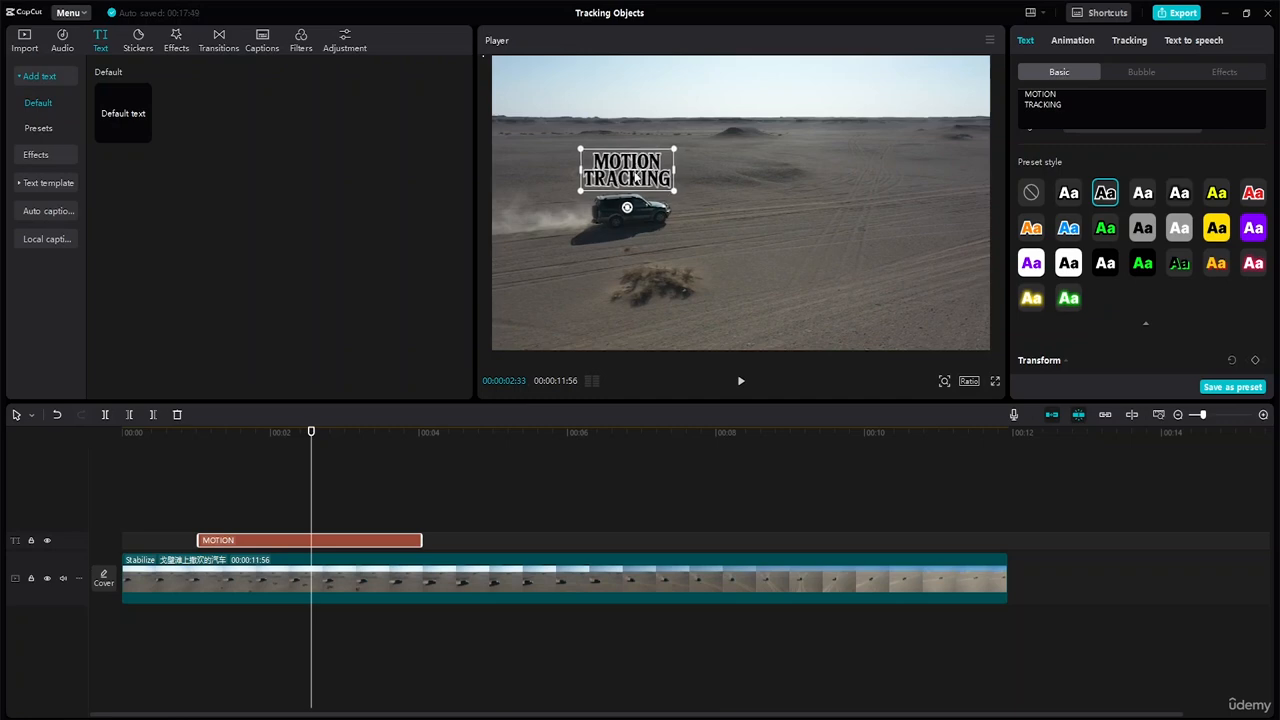
pyautogui.moveTo(197, 540); pyautogui.dragTo(152, 518)
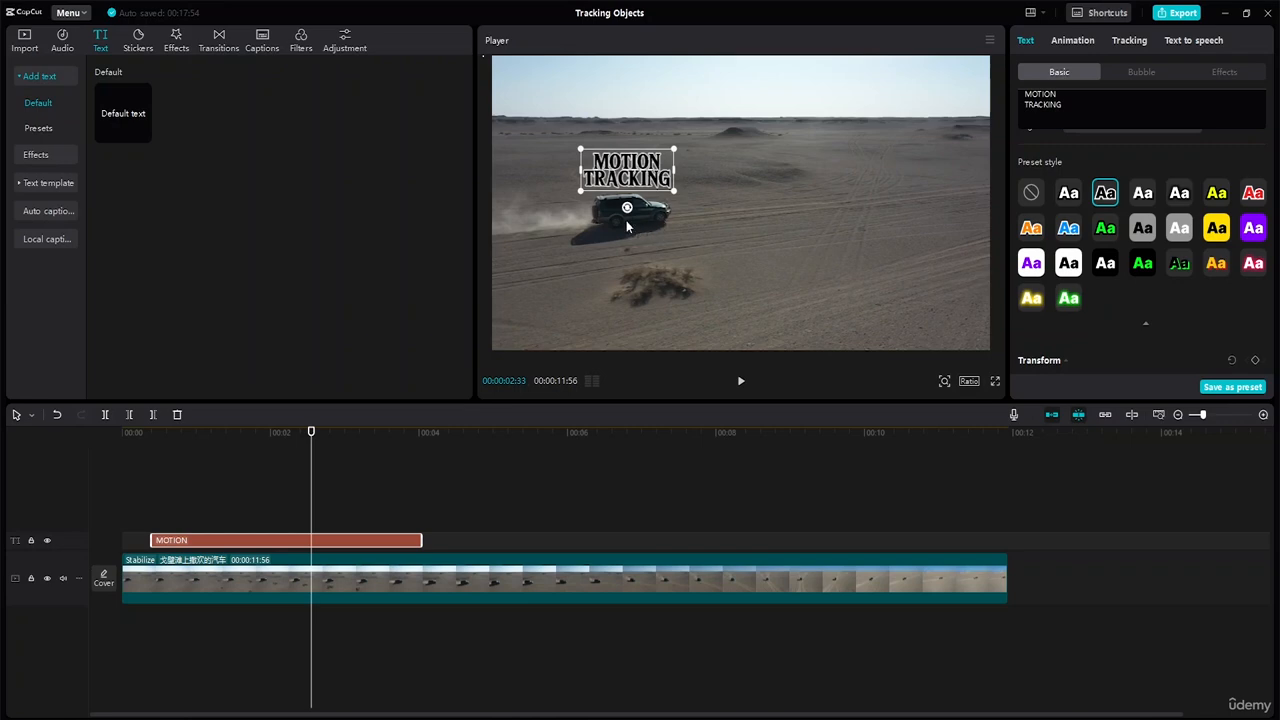
pyautogui.moveTo(311, 432); pyautogui.dragTo(325, 457)
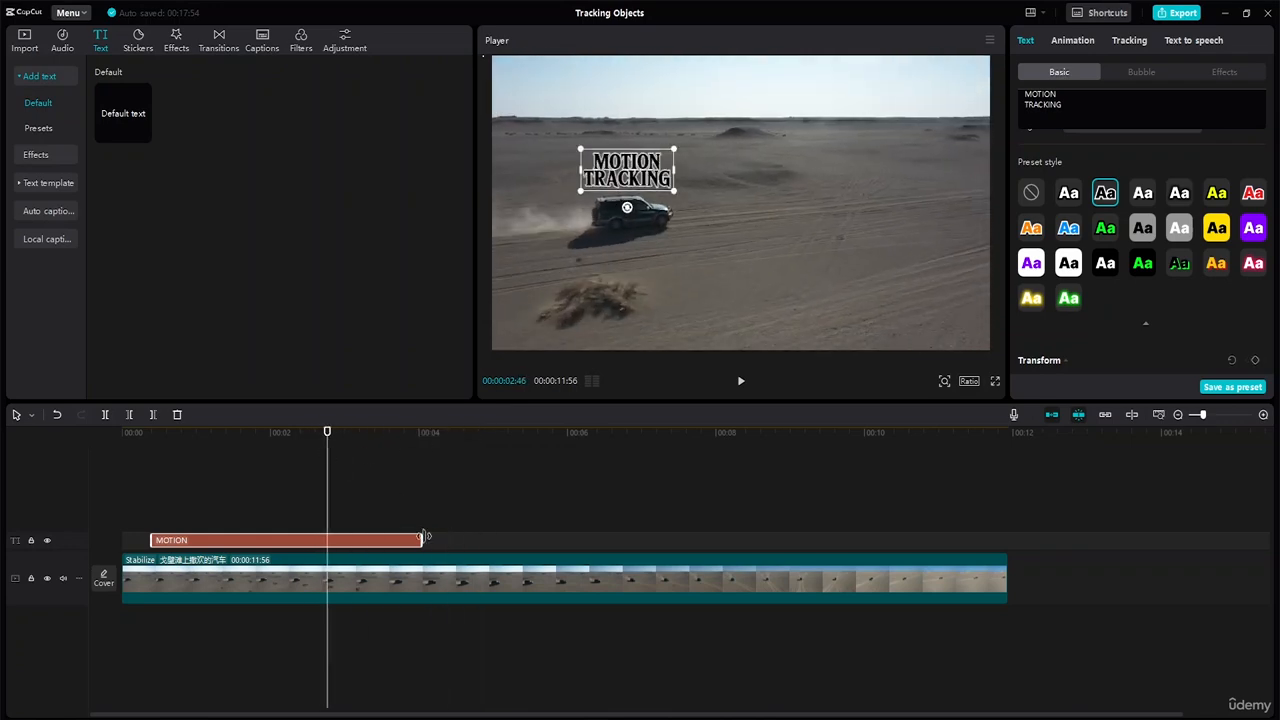
pyautogui.moveTo(422, 540); pyautogui.dragTo(848, 597)
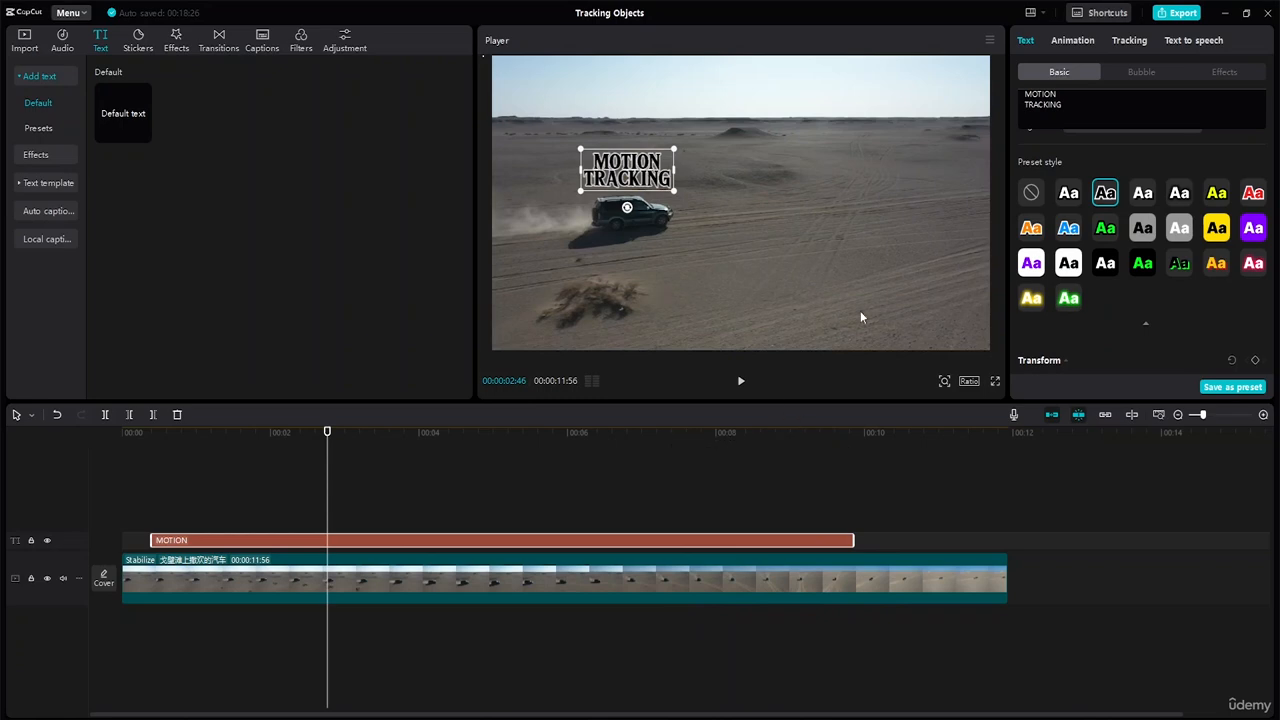
# Step: Enable motion tracking for the title with the tracking direction set to Both
pyautogui.click(1135, 46)
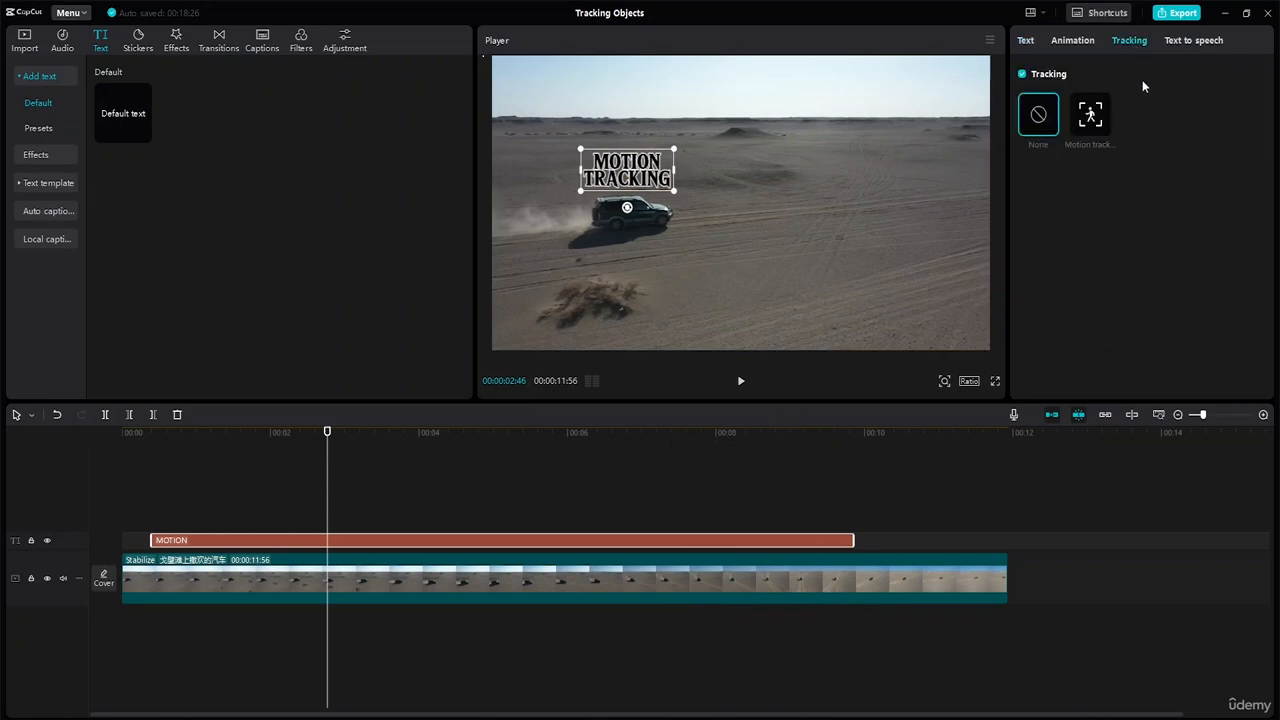
pyautogui.click(1092, 124)
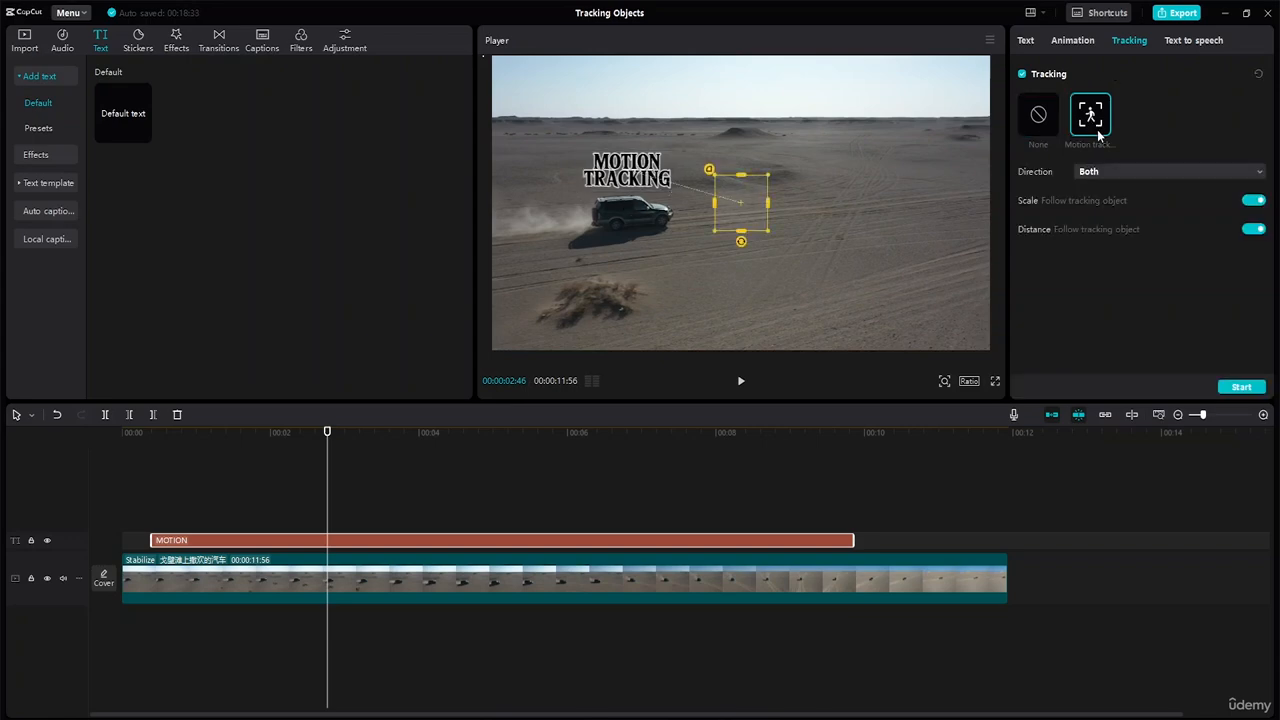
pyautogui.click(1165, 172)
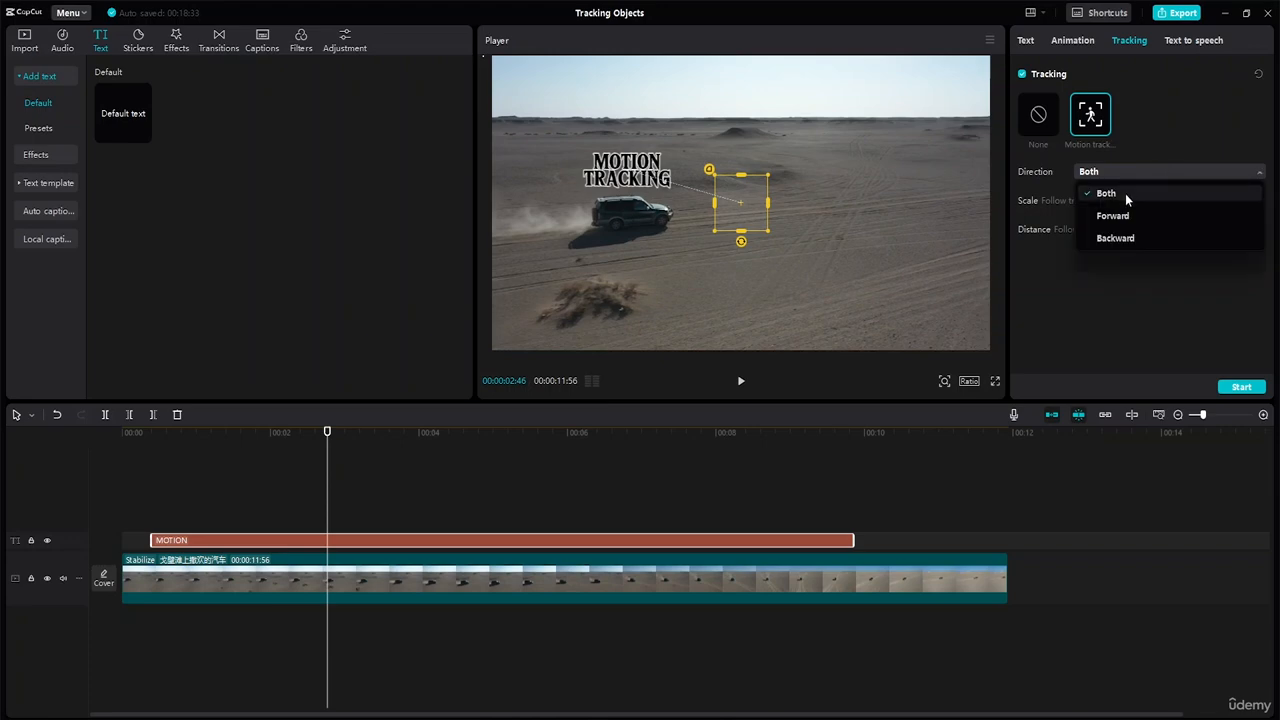
pyautogui.click(1125, 193)
# Step: Move the tracking box onto the car, shrink it to fit within the car's body, and run the tracking
pyautogui.moveTo(743, 210); pyautogui.dragTo(631, 198)
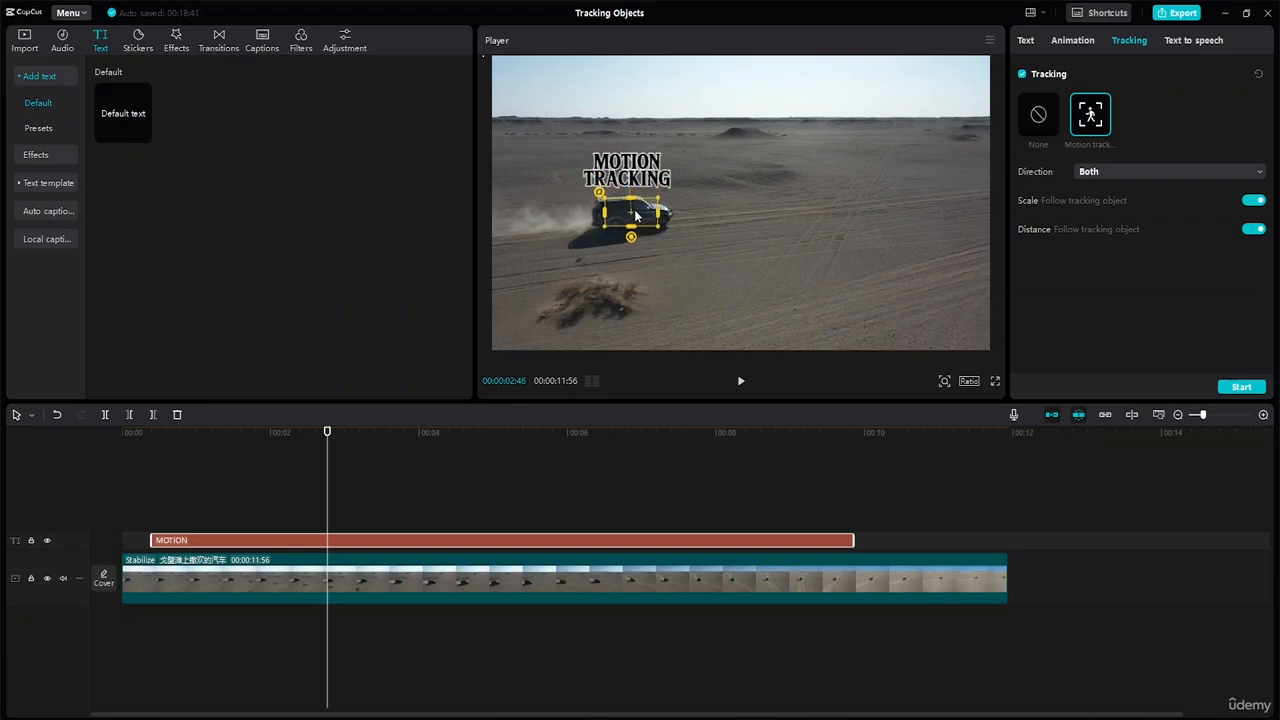
pyautogui.moveTo(659, 214)
pyautogui.mouseDown()
pyautogui.moveTo(635, 206)
pyautogui.moveTo(641, 215)
pyautogui.mouseUp()
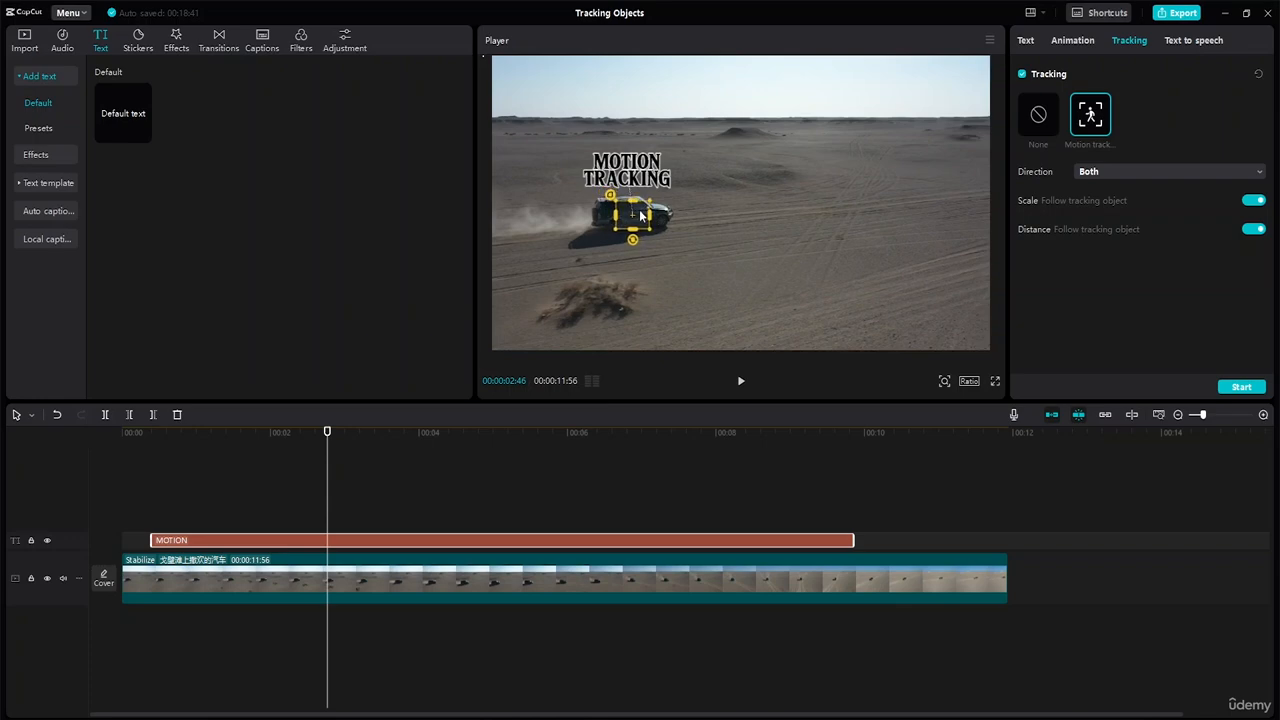
pyautogui.click(1241, 389)
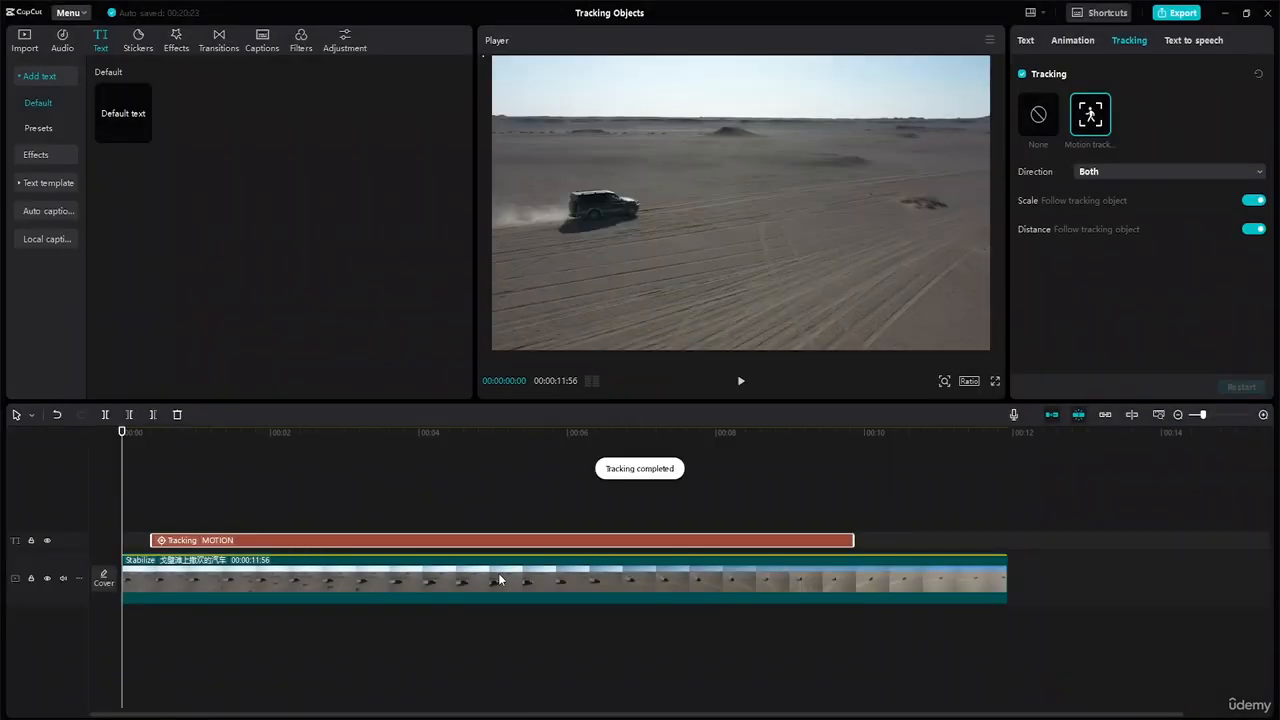
# Step: Play the video from the start to check how the title follows the car, and return the playhead to 00:00:00:19
pyautogui.rightClick(626, 581)
pyautogui.click(360, 486)
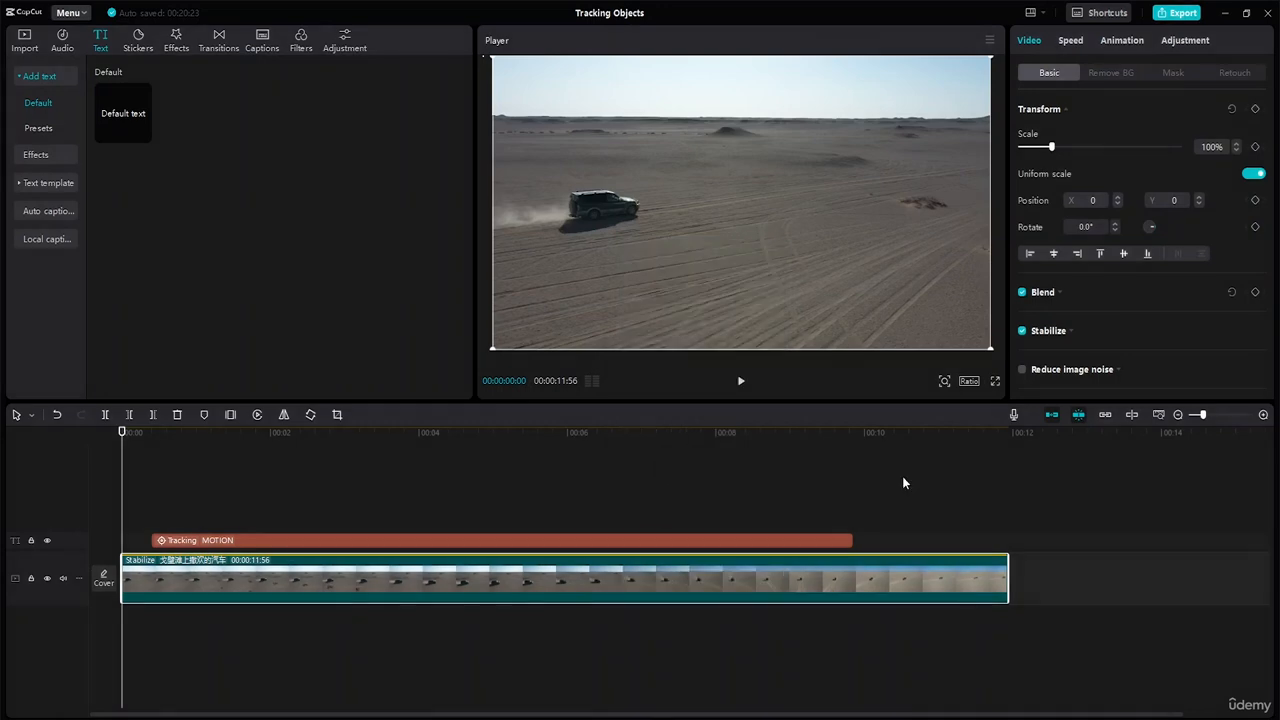
pyautogui.click(741, 382)
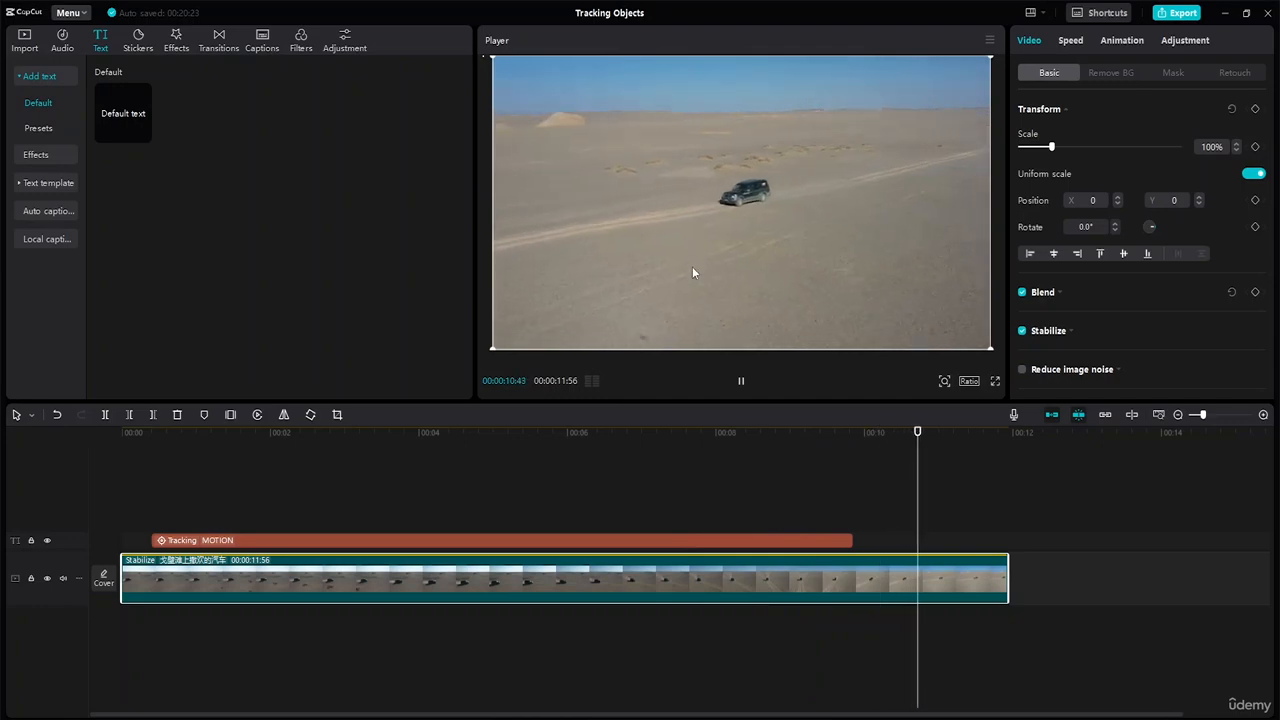
pyautogui.press('space')
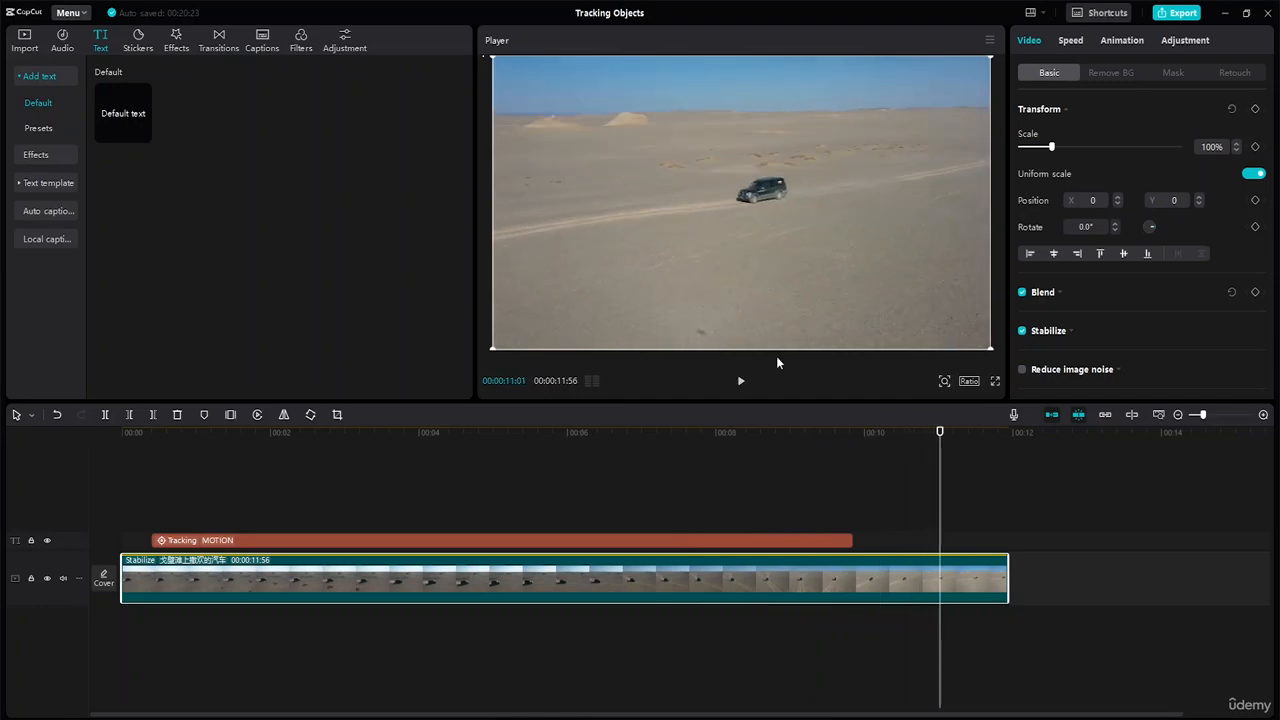
pyautogui.click(767, 545)
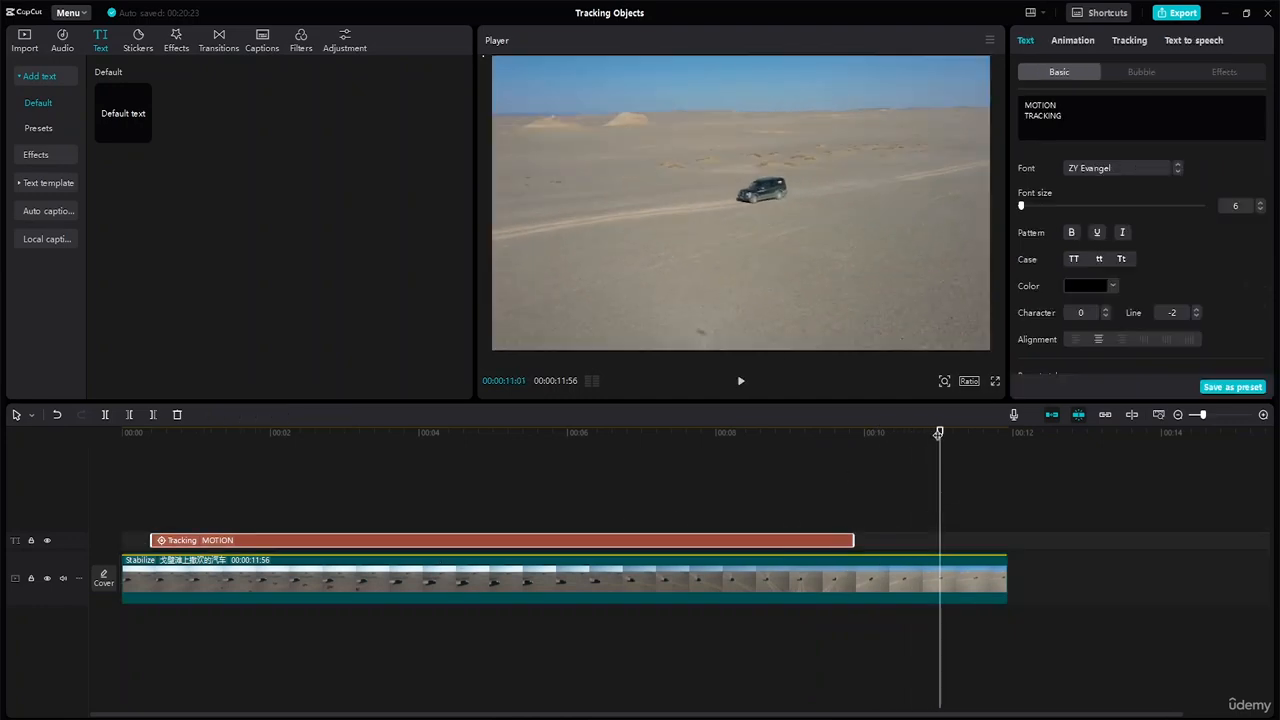
pyautogui.moveTo(940, 432); pyautogui.dragTo(142, 432)
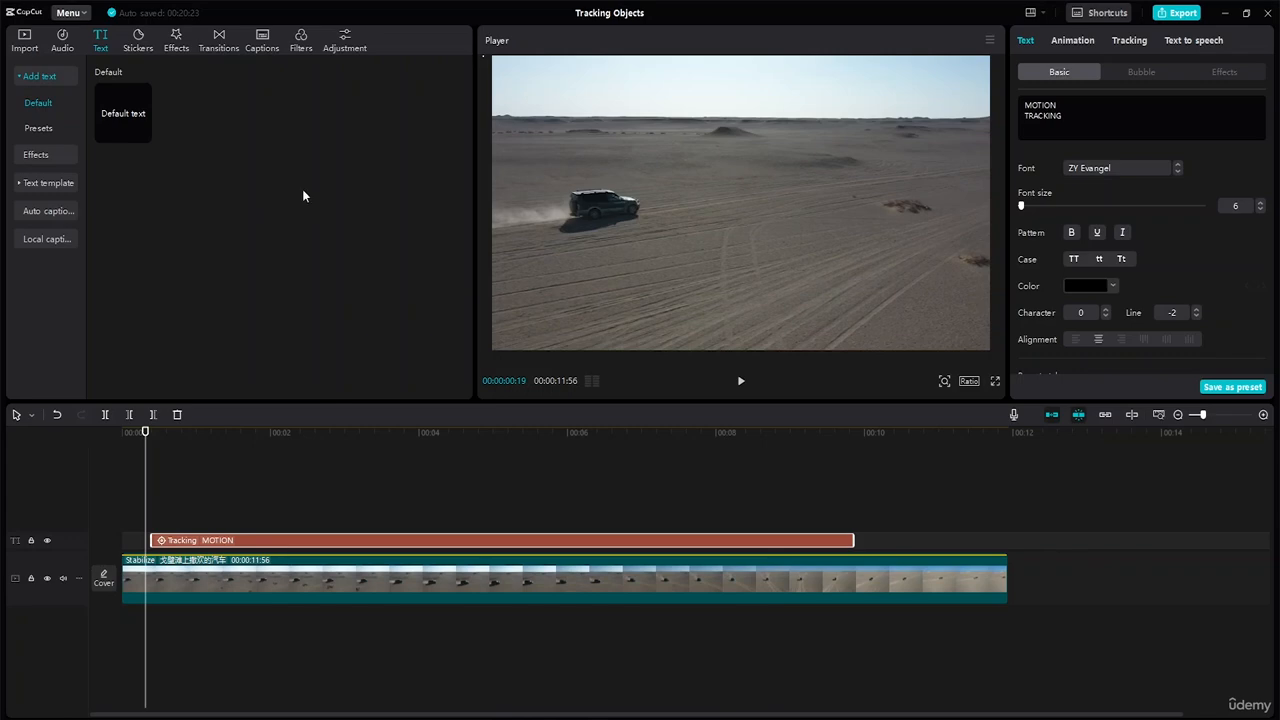
# Step: Rename the project as "Tracking Objects 1"
pyautogui.click(644, 13)
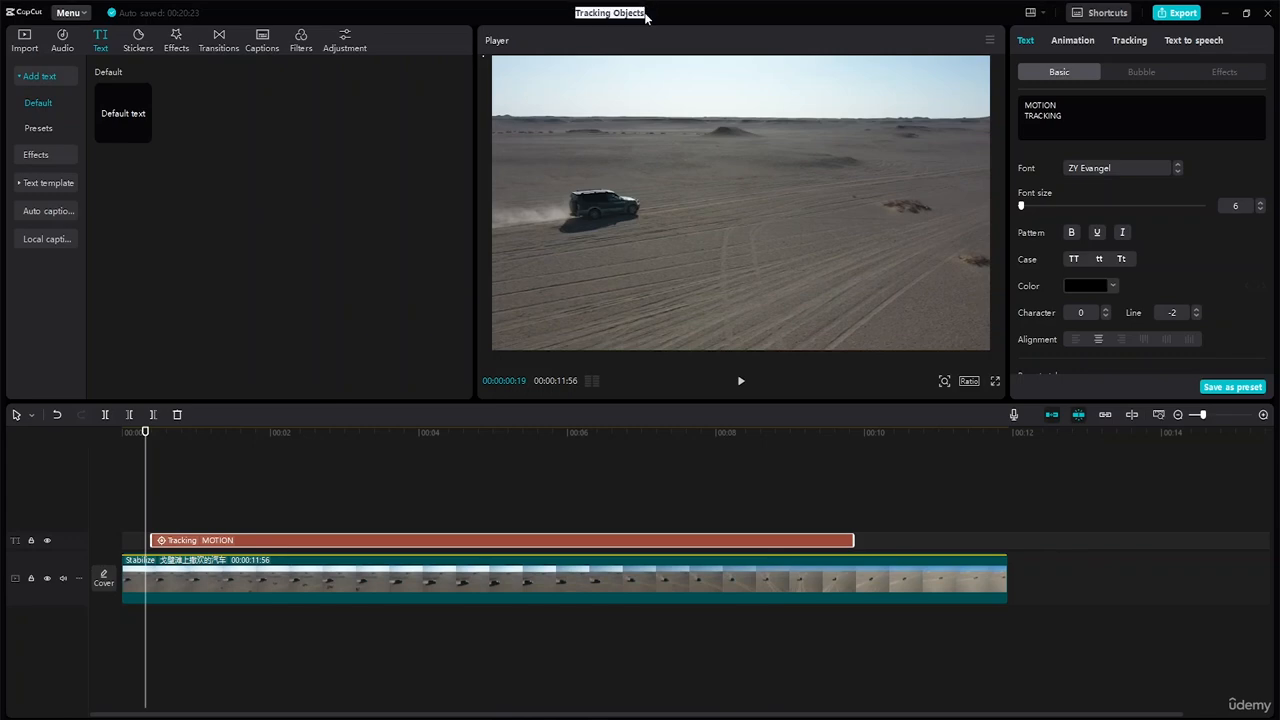
pyautogui.click(646, 14)
pyautogui.click(646, 13)
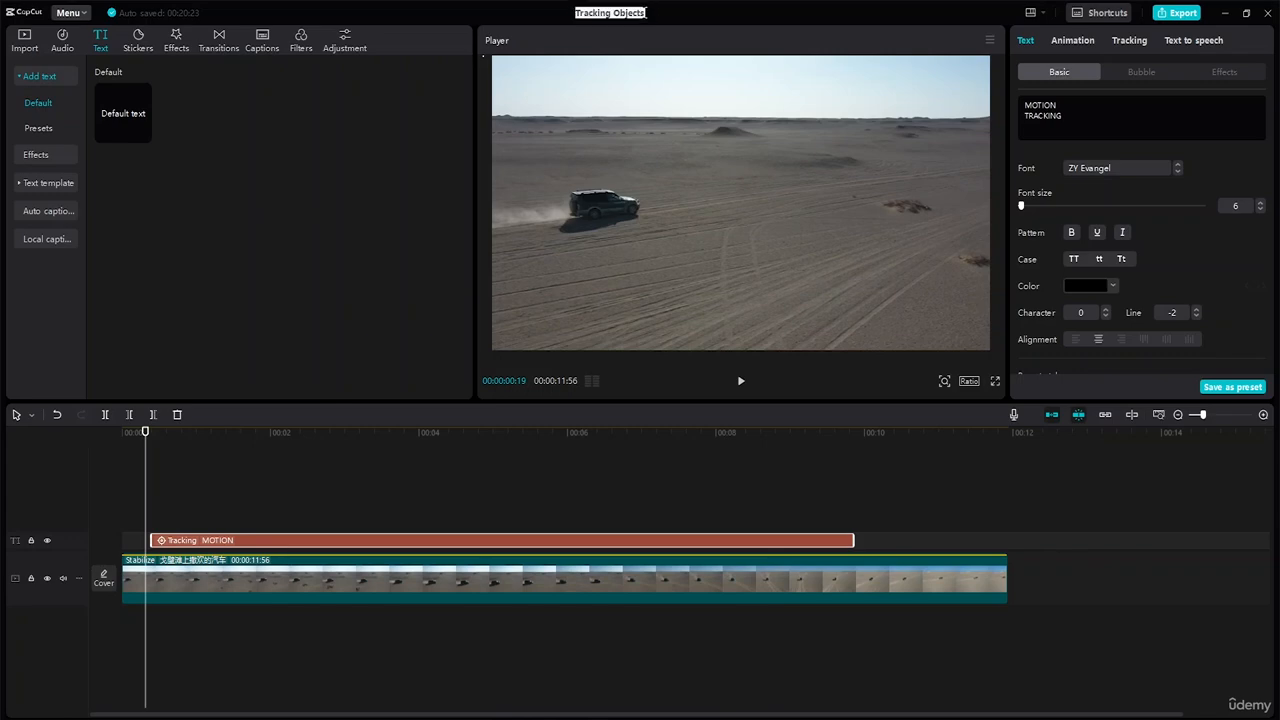
pyautogui.click(646, 14)
pyautogui.click(646, 14)
pyautogui.click(645, 12)
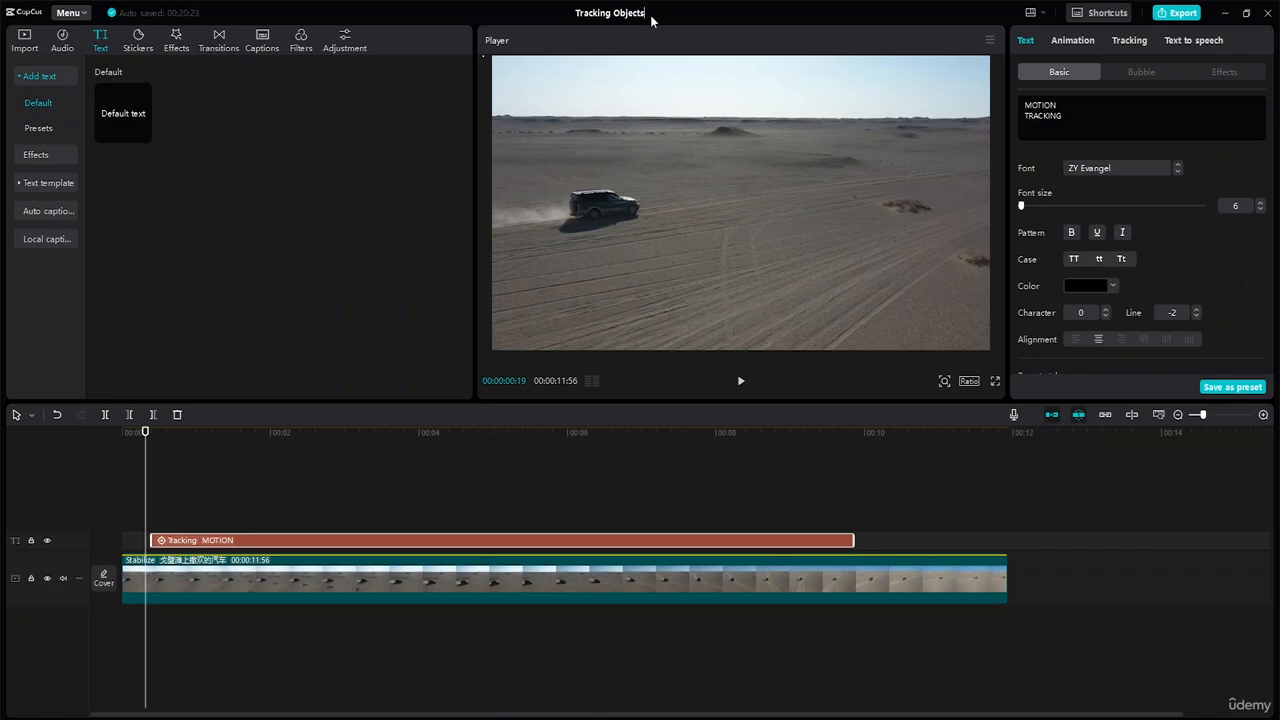
pyautogui.write('1')
# Step: Search the music library for "Desert"
pyautogui.click(62, 40)
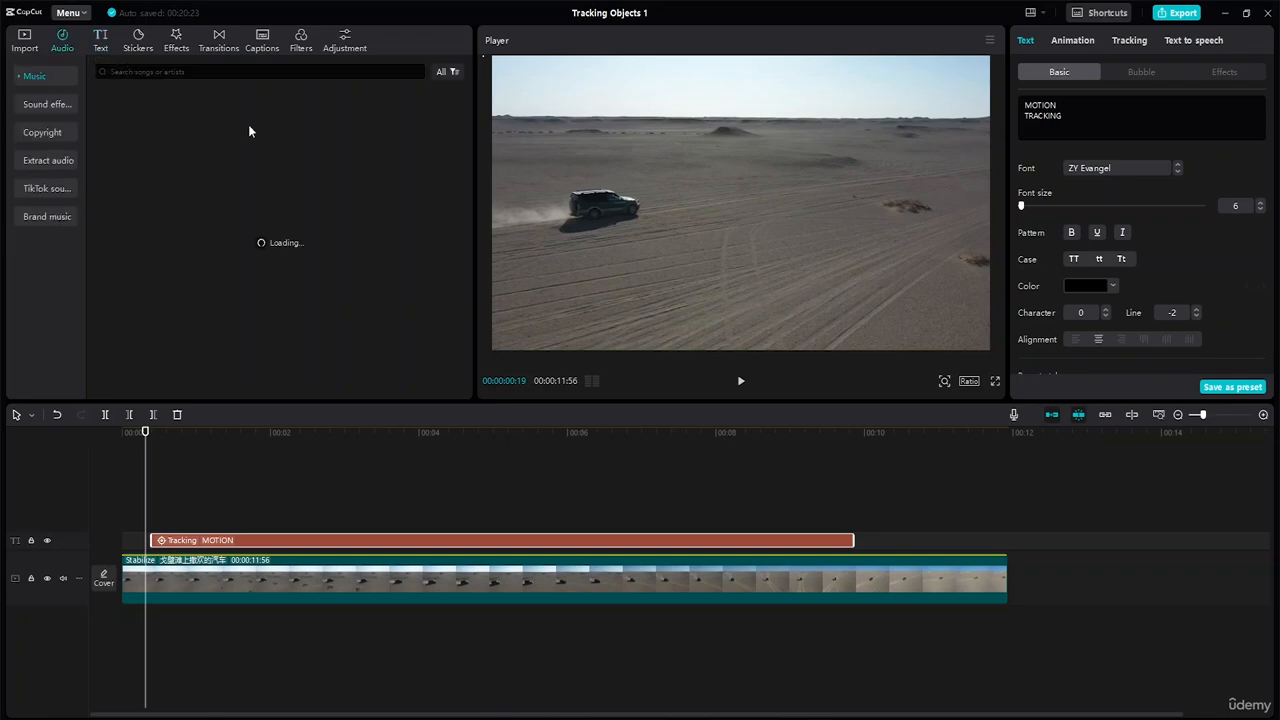
pyautogui.click(159, 72)
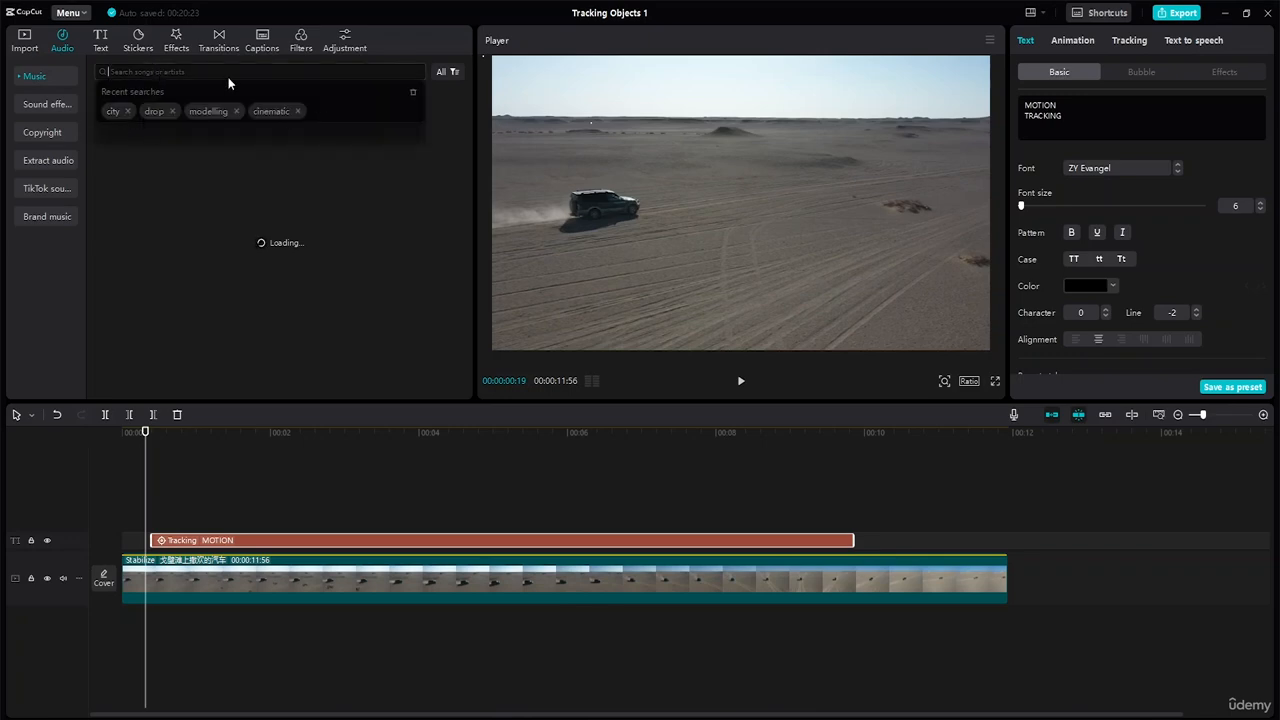
pyautogui.write('DES')
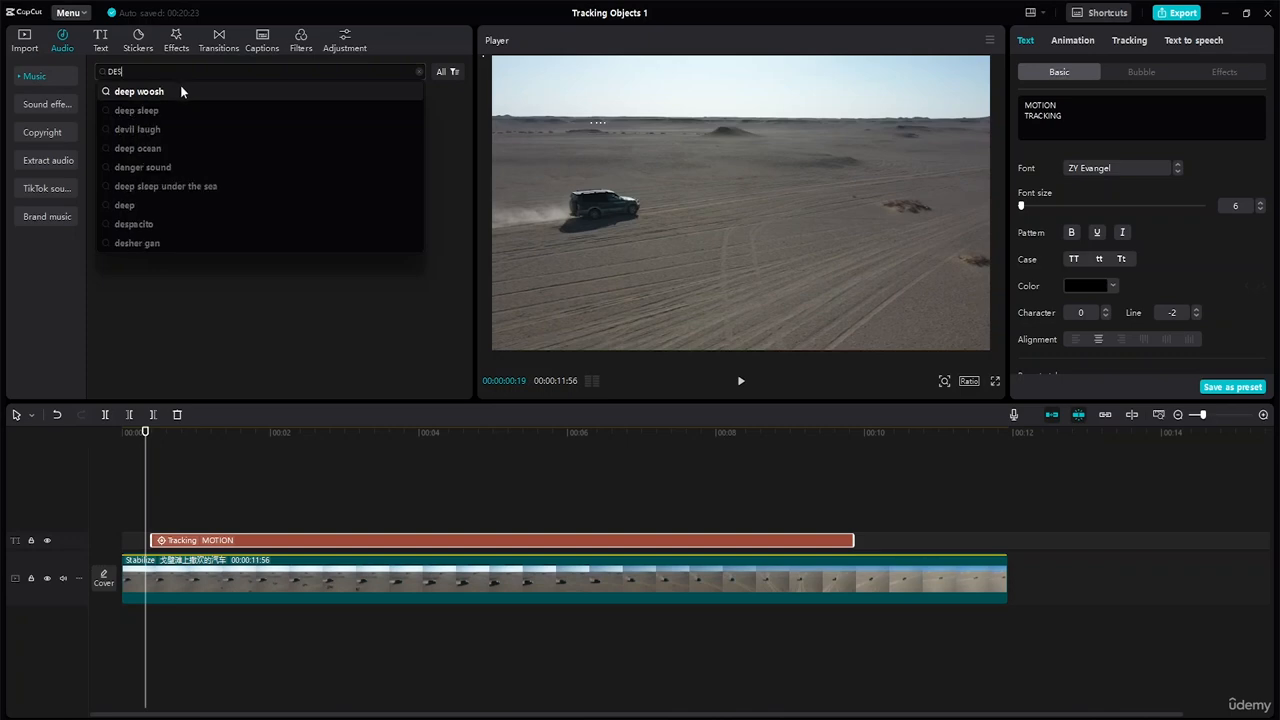
pyautogui.press('BackSpace')
pyautogui.press('BackSpace')
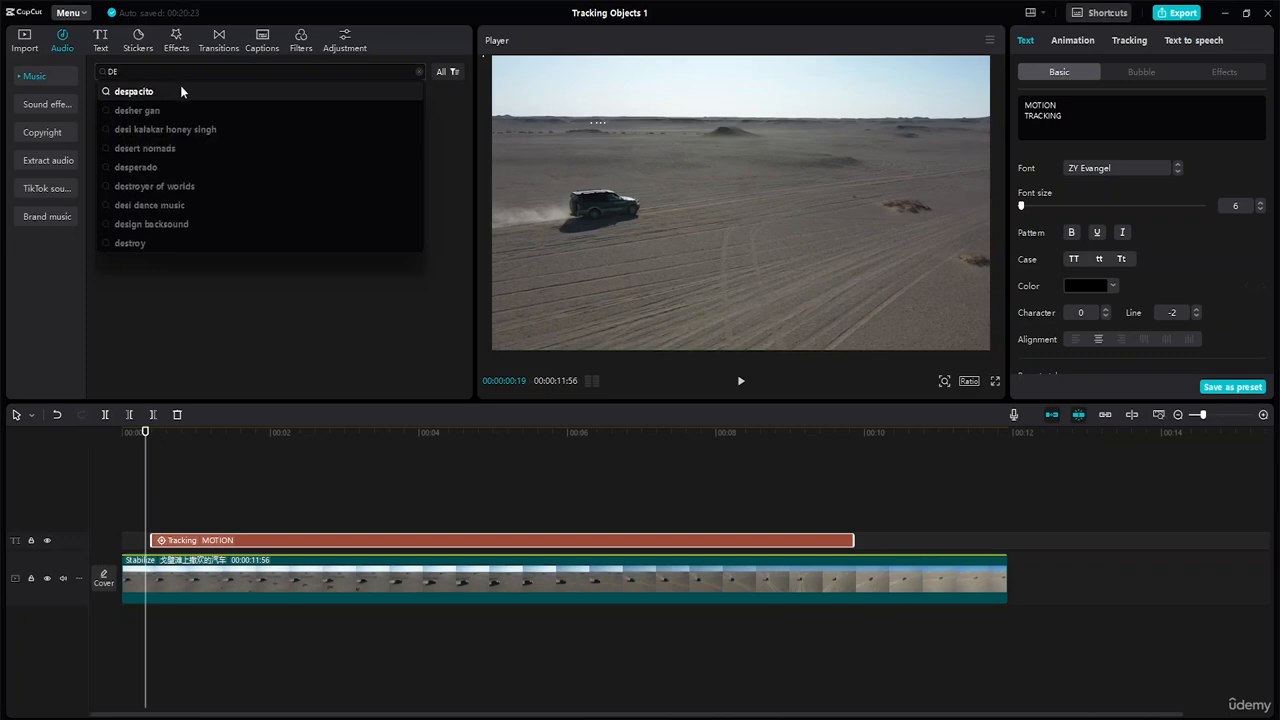
pyautogui.write('esert')
pyautogui.press('Return')
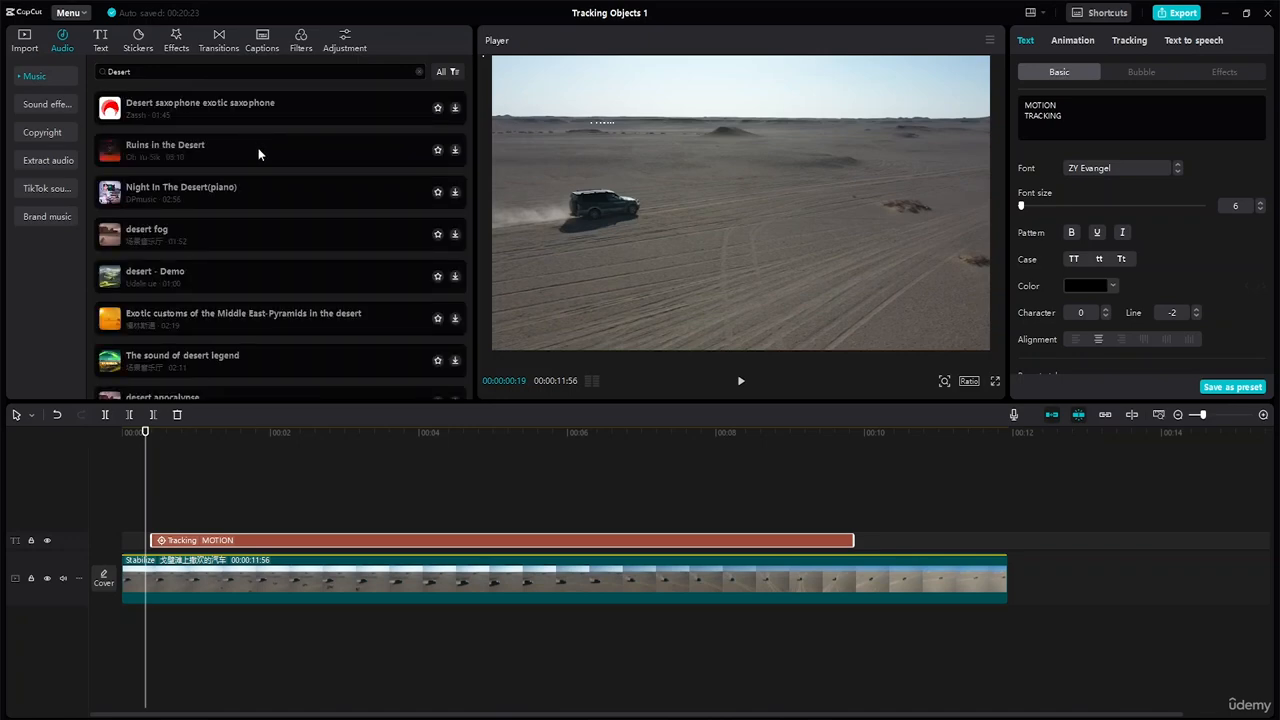
# Step: Audition the first four desert tracks and add "Desert saxophone exotic saxophone" below the video clip from the start of the timeline
pyautogui.click(174, 145)
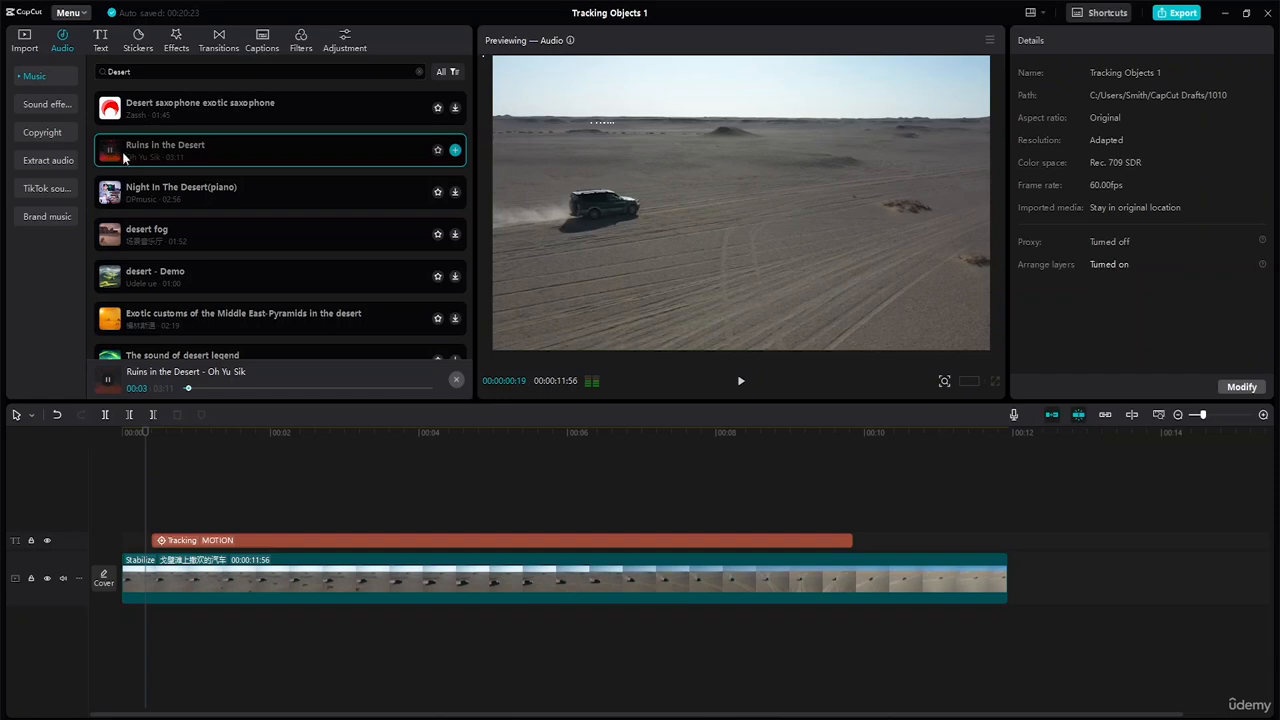
pyautogui.click(165, 114)
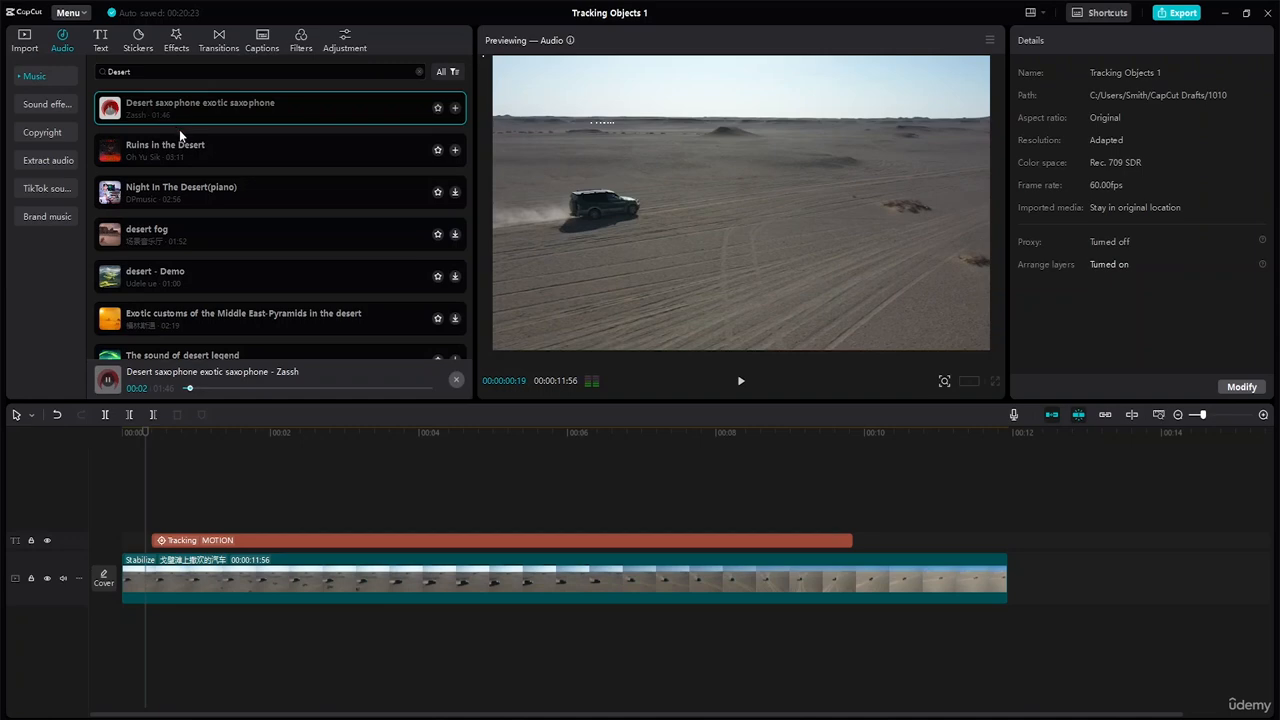
pyautogui.click(172, 196)
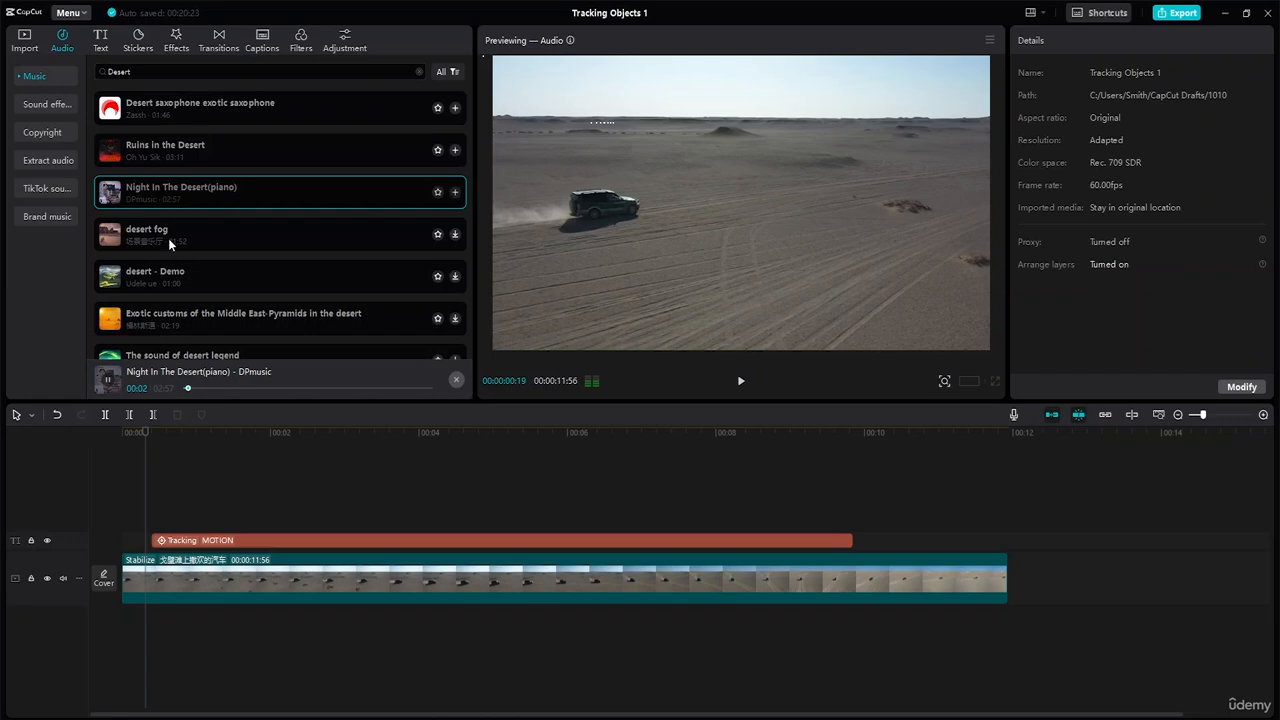
pyautogui.click(170, 230)
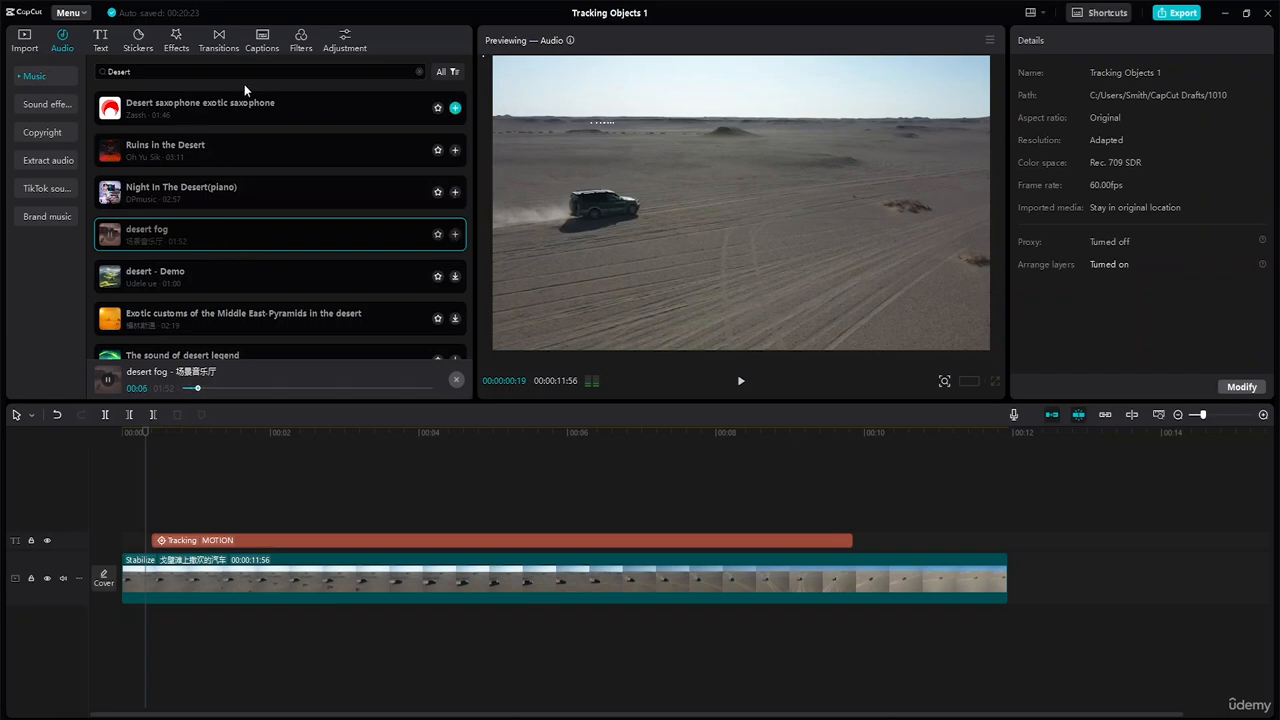
pyautogui.click(230, 106)
pyautogui.moveTo(230, 113); pyautogui.dragTo(119, 628)
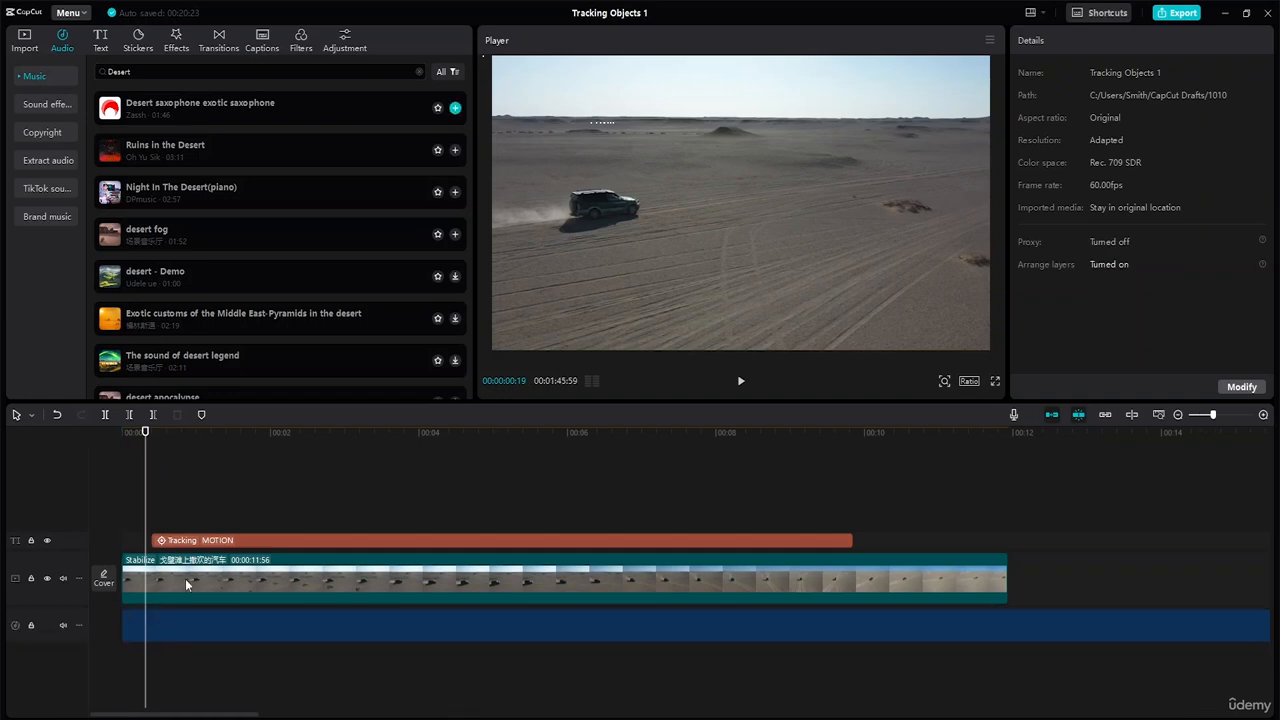
# Step: Trim the end of the "Desert saxophone exotic saxophone" track to match the end of the video clip
pyautogui.click(1123, 628)
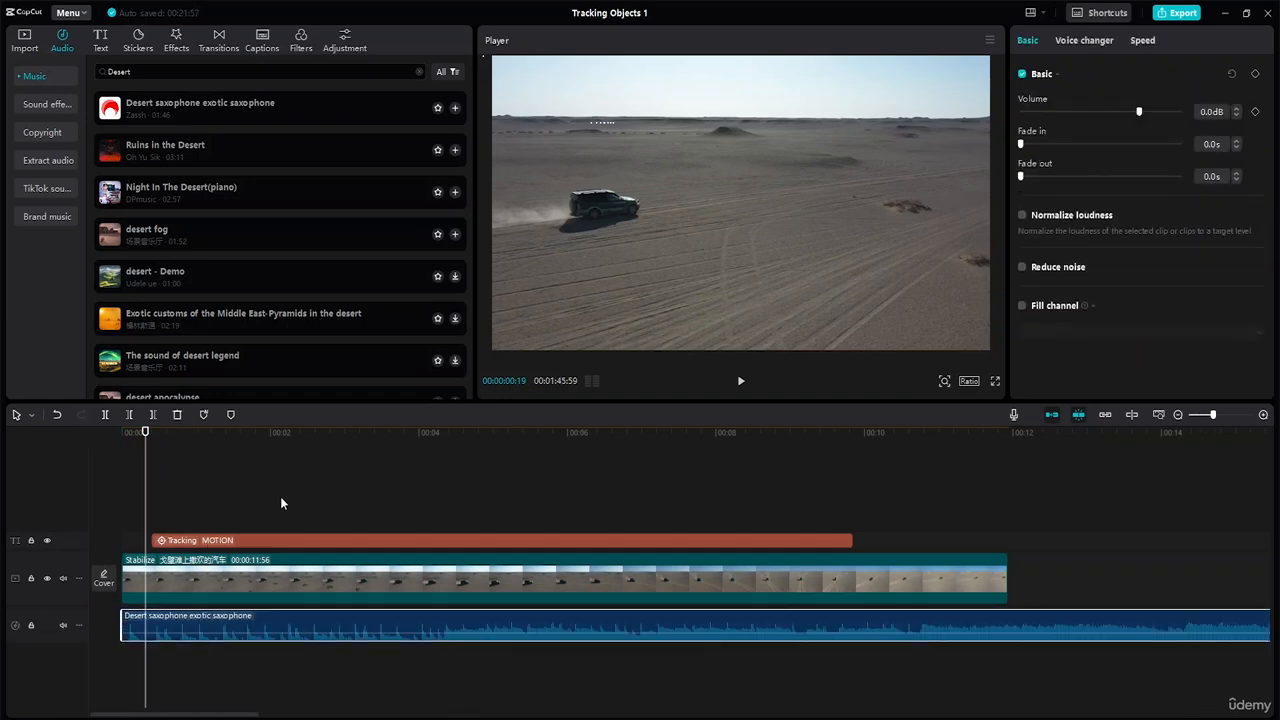
pyautogui.scroll(-5, 287, 519)
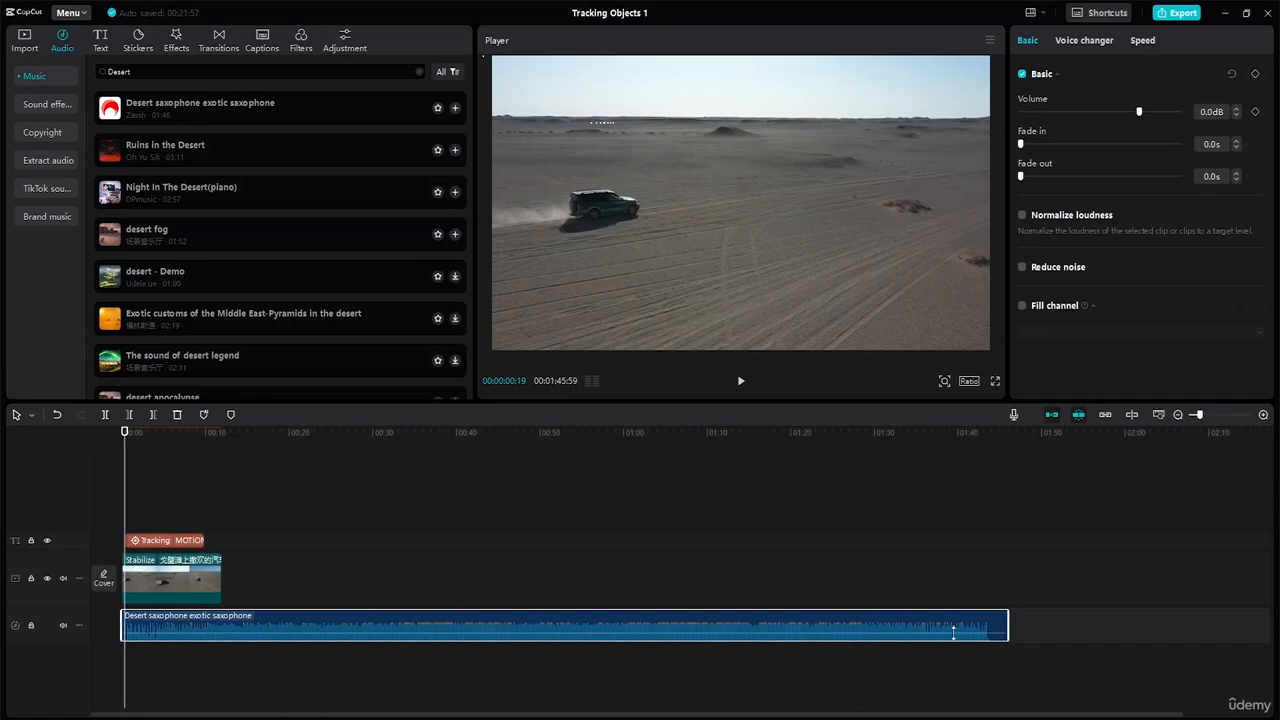
pyautogui.moveTo(1007, 627); pyautogui.dragTo(222, 627)
pyautogui.scroll(5, 500, 586)
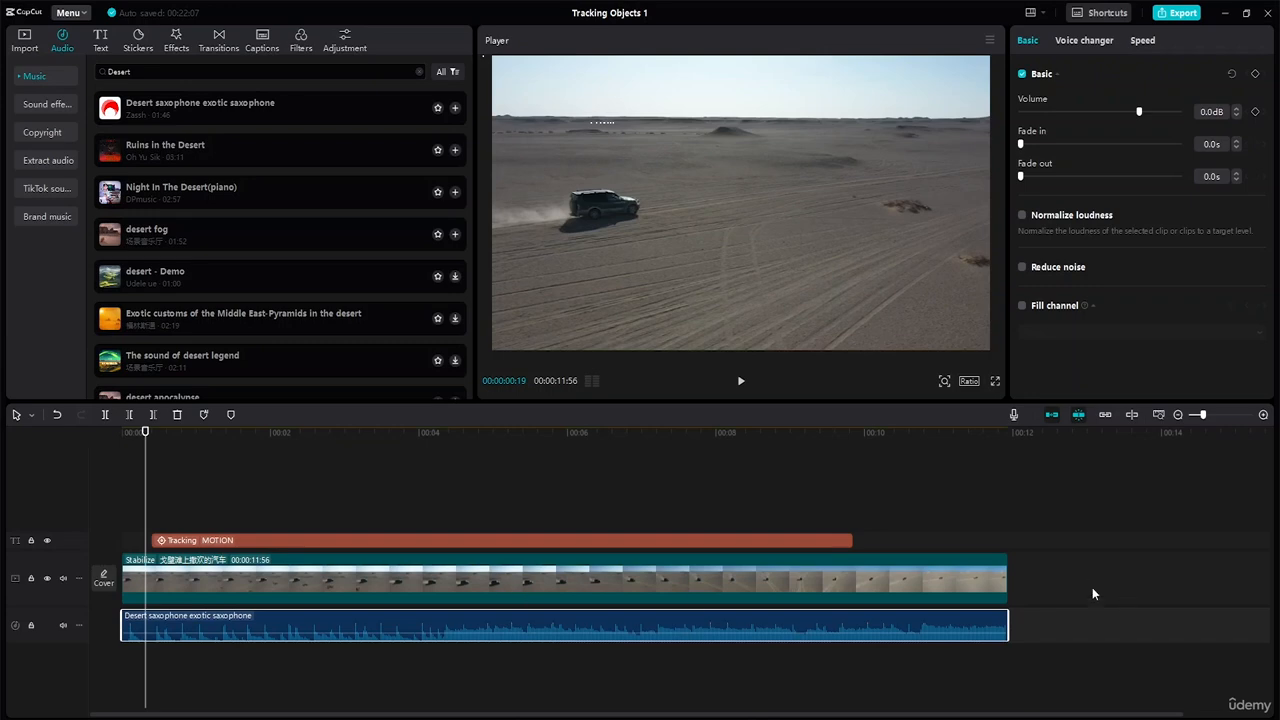
pyautogui.click(1127, 585)
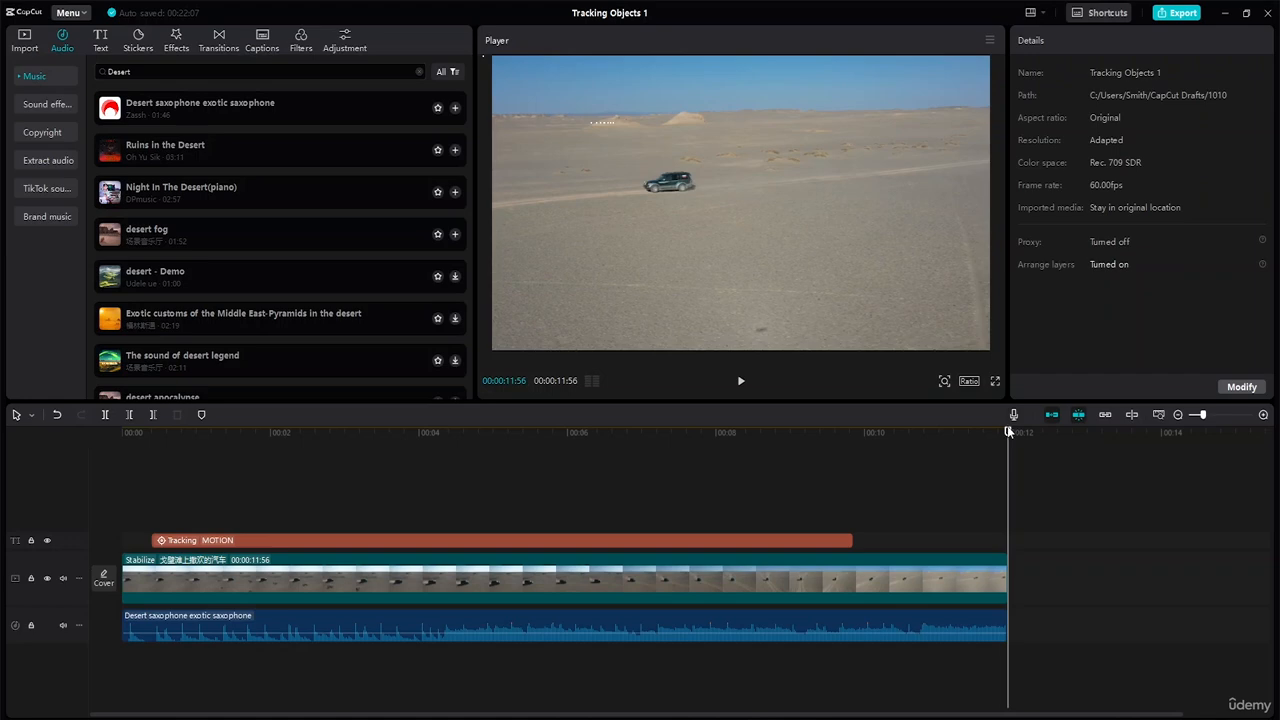
# Step: Play the project from the start to review the tracked title together with the music, pausing at 00:00:00:52
pyautogui.click(766, 432)
pyautogui.moveTo(475, 431); pyautogui.dragTo(2, 428)
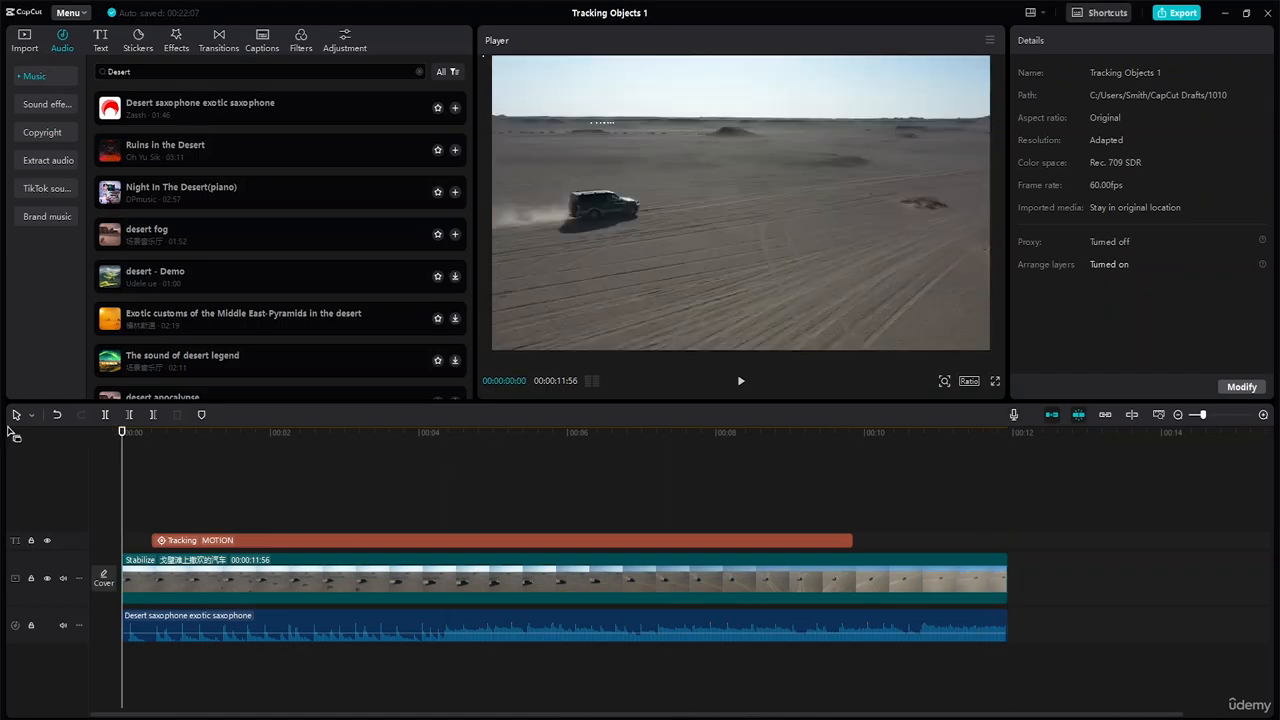
pyautogui.press('space')
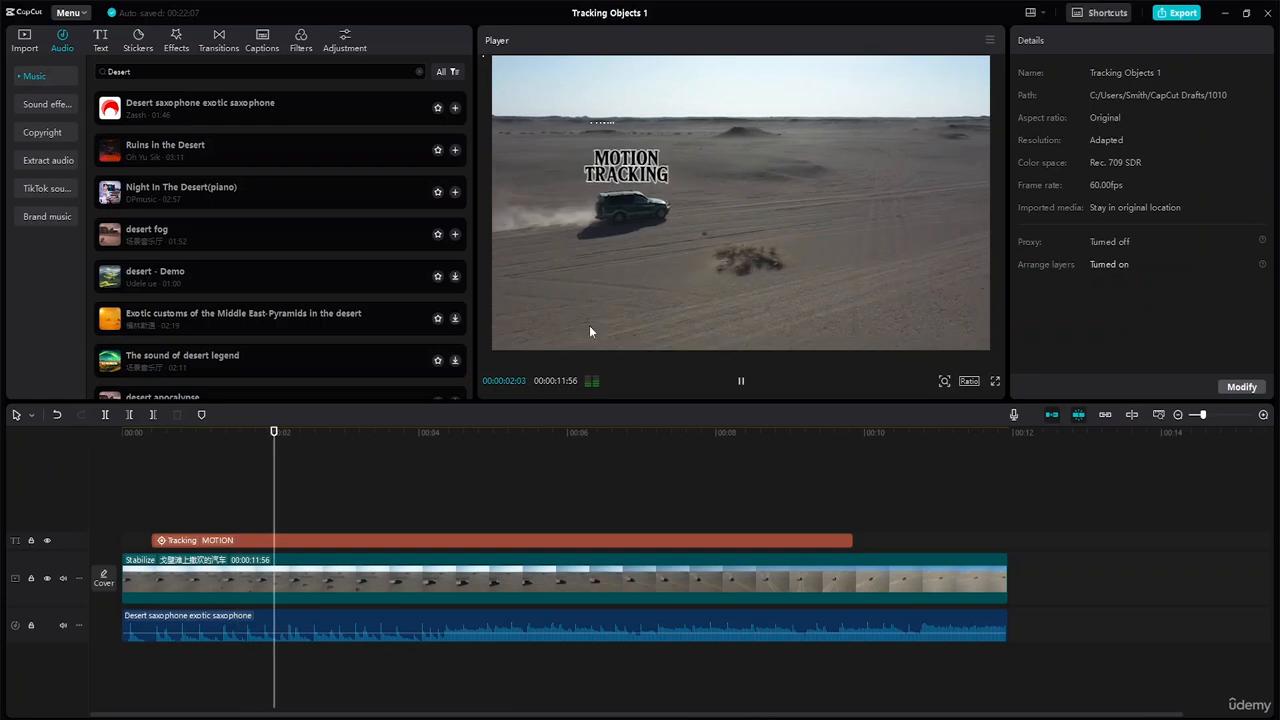
pyautogui.click(398, 543)
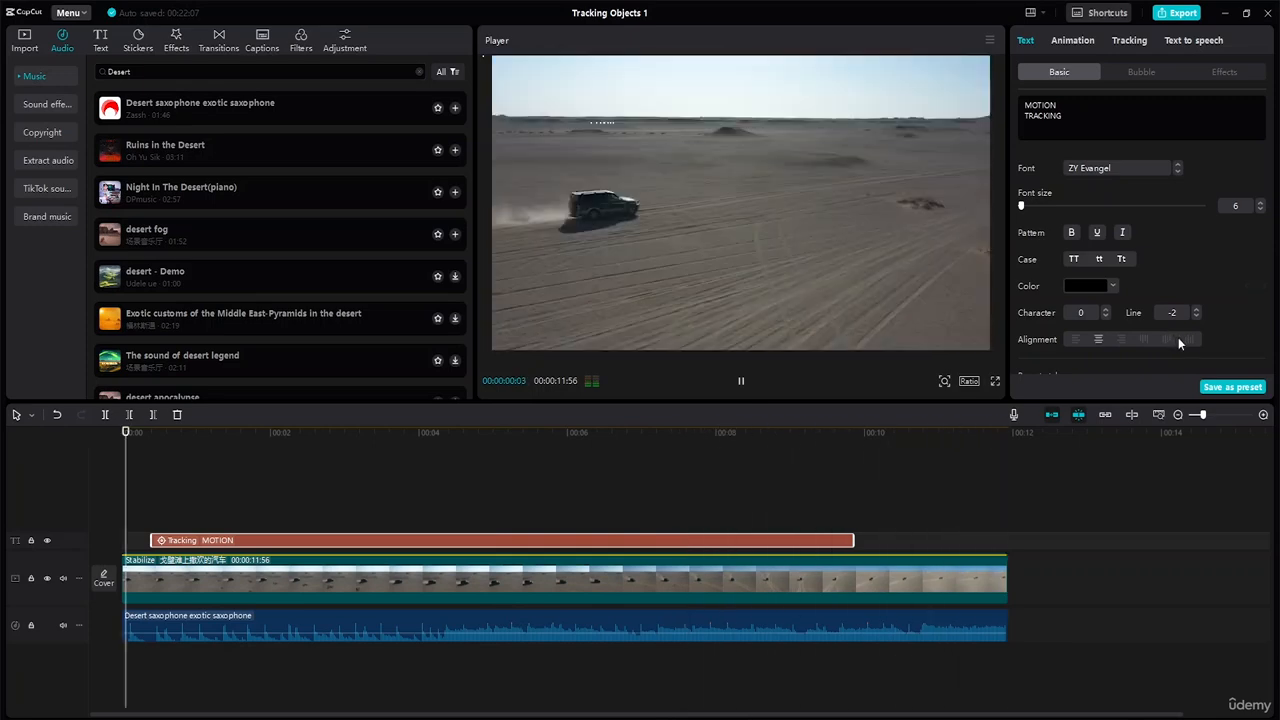
pyautogui.press('space')
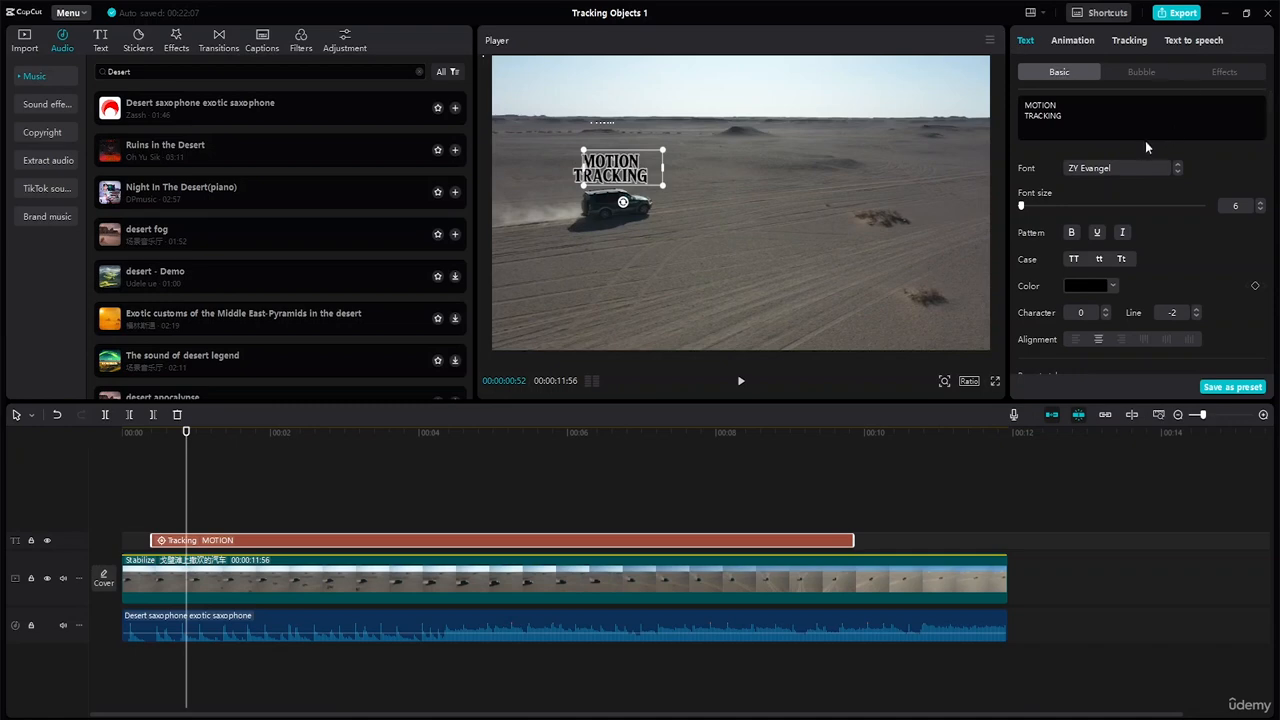
# Step: Export the video to the desktop folder "Advance Capcut Tutorial Resource File", then dismiss the sharing and feedback dialogs
pyautogui.click(1178, 14)
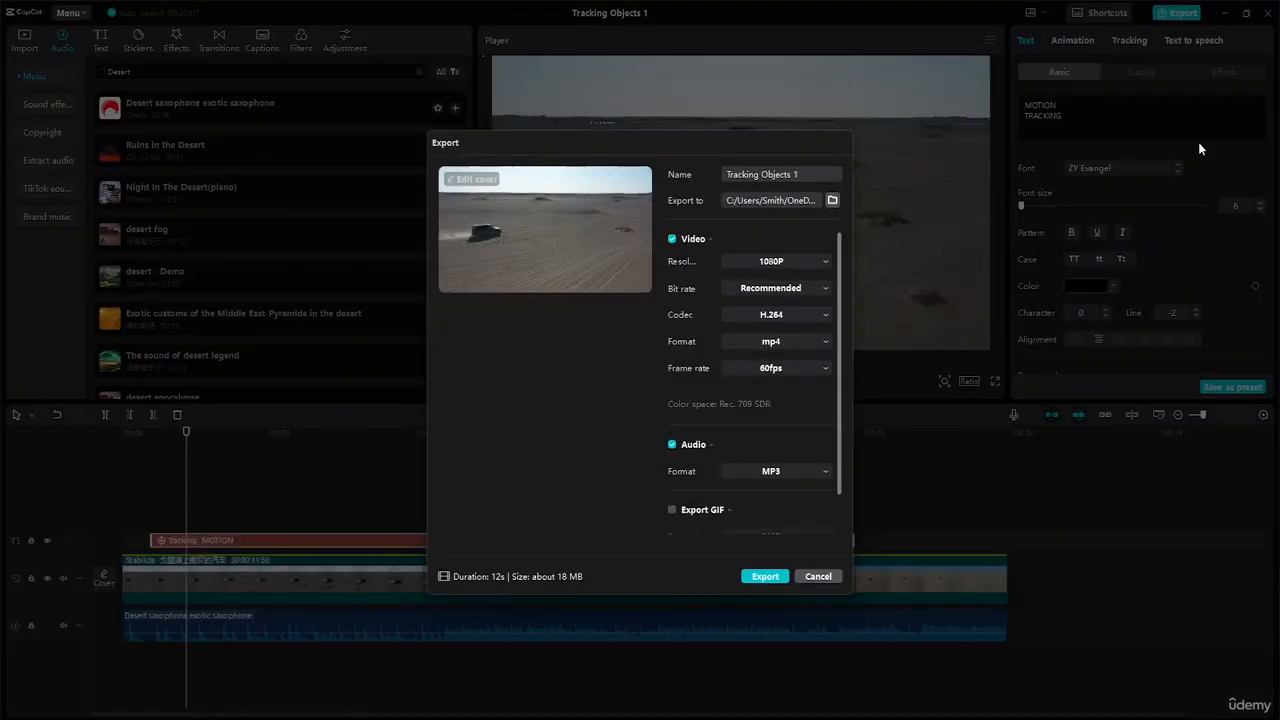
pyautogui.click(831, 201)
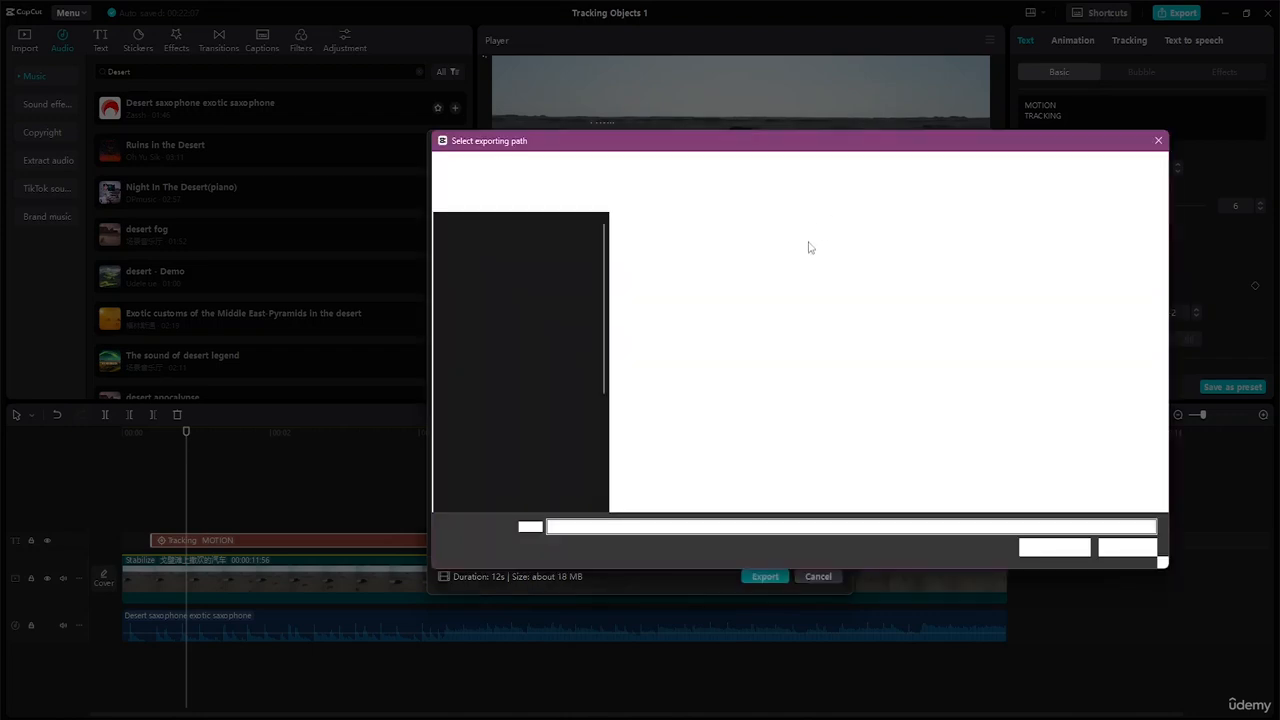
pyautogui.click(484, 287)
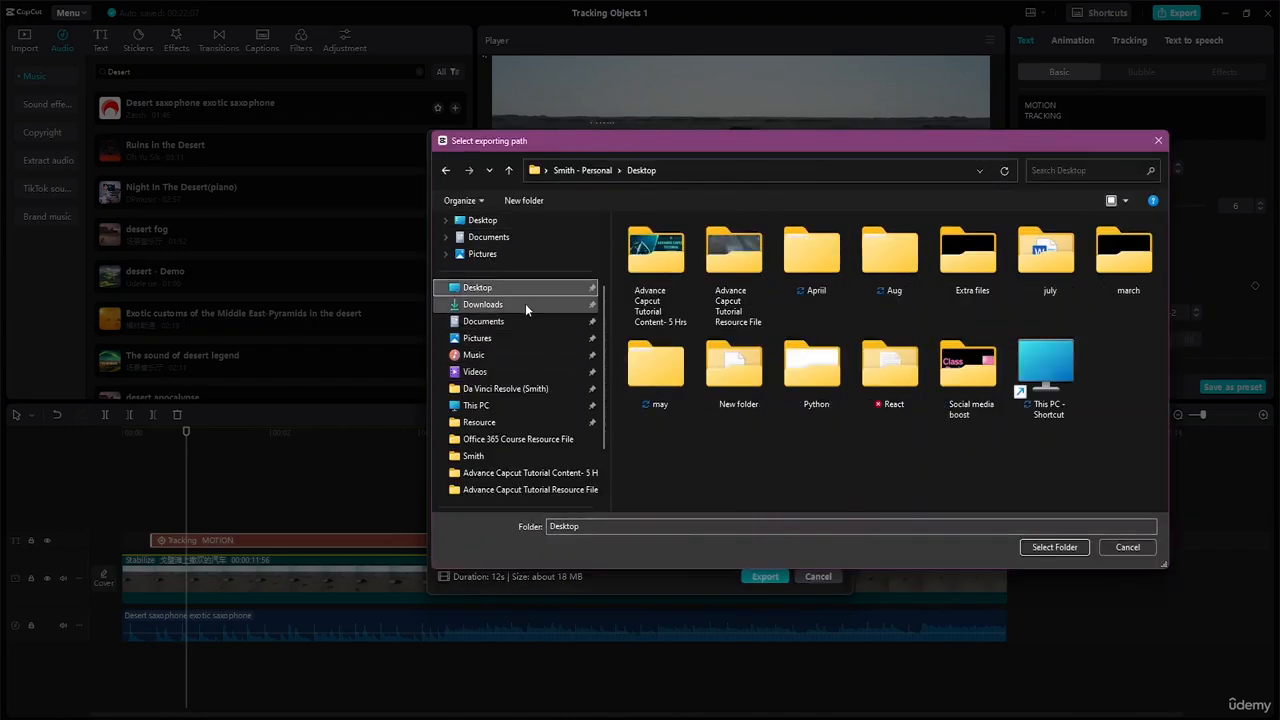
pyautogui.doubleClick(733, 258)
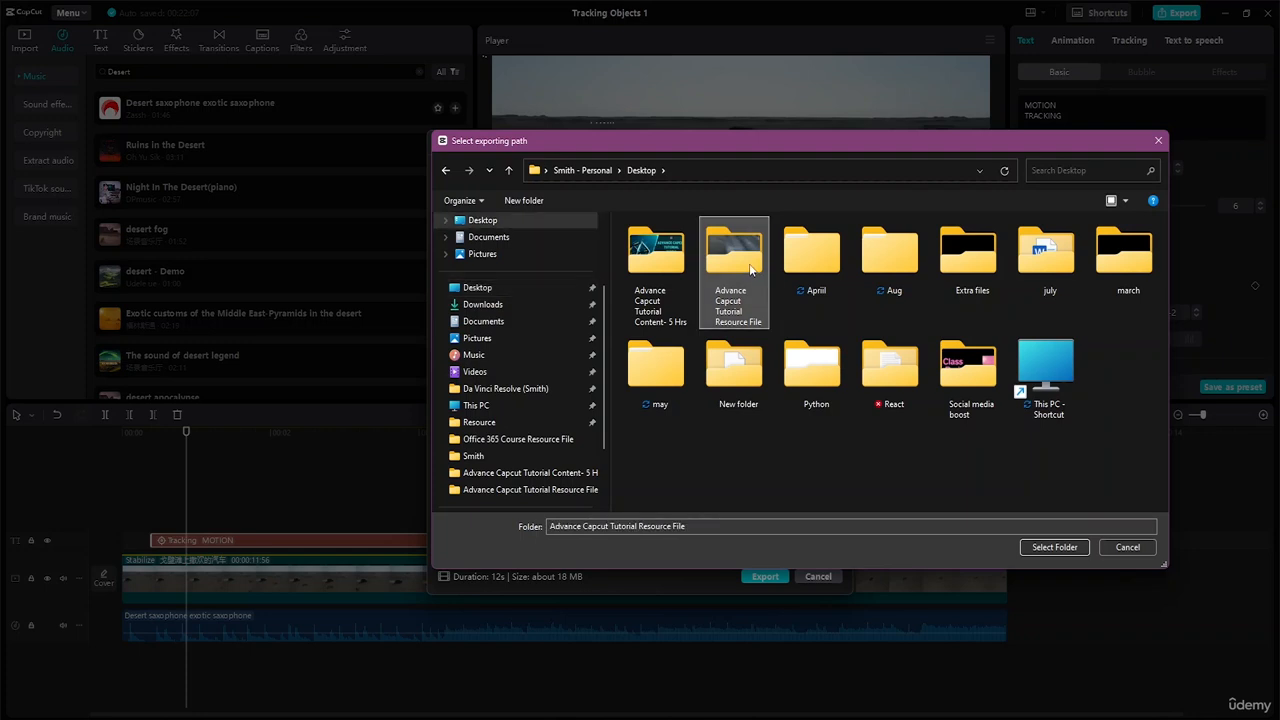
pyautogui.click(1056, 546)
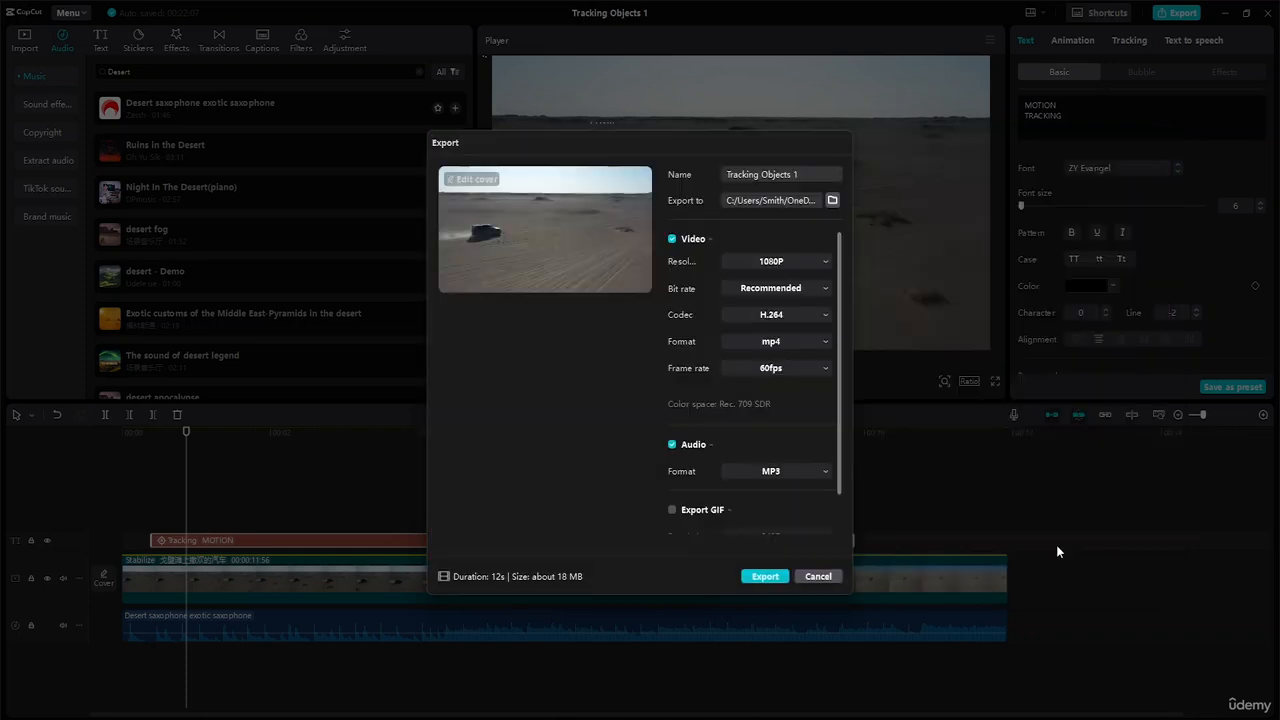
pyautogui.click(765, 576)
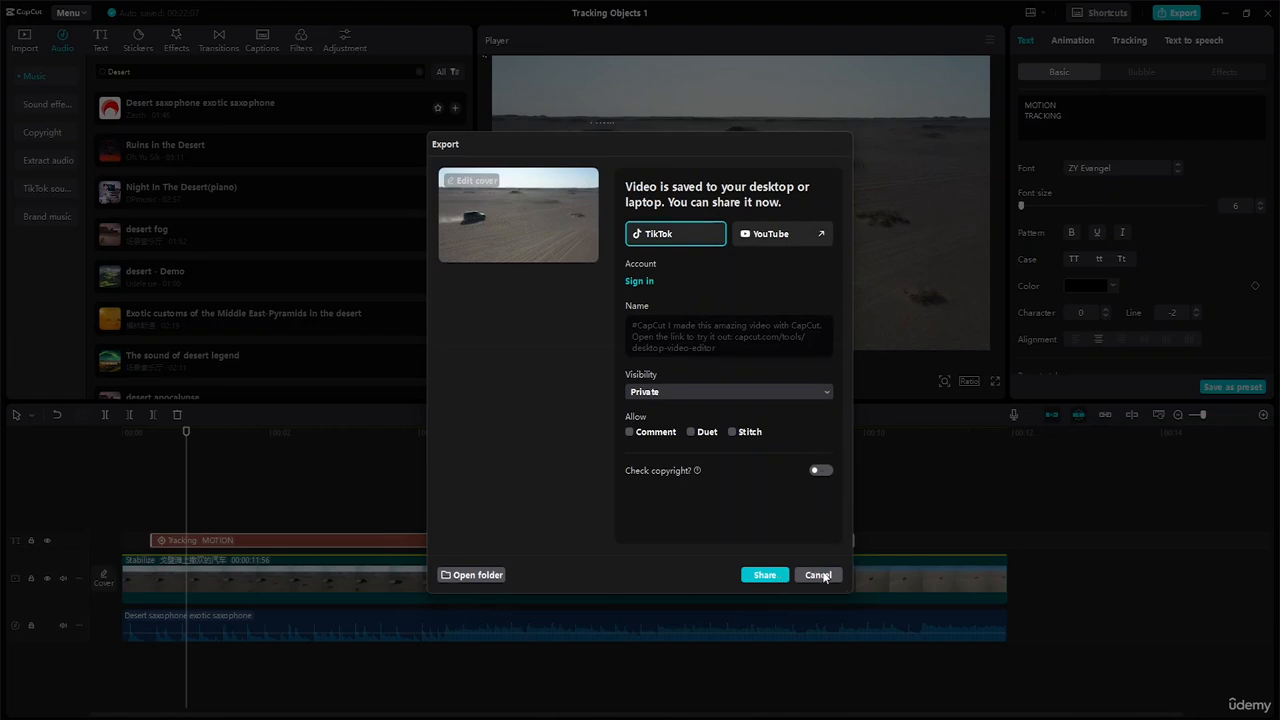
pyautogui.click(818, 575)
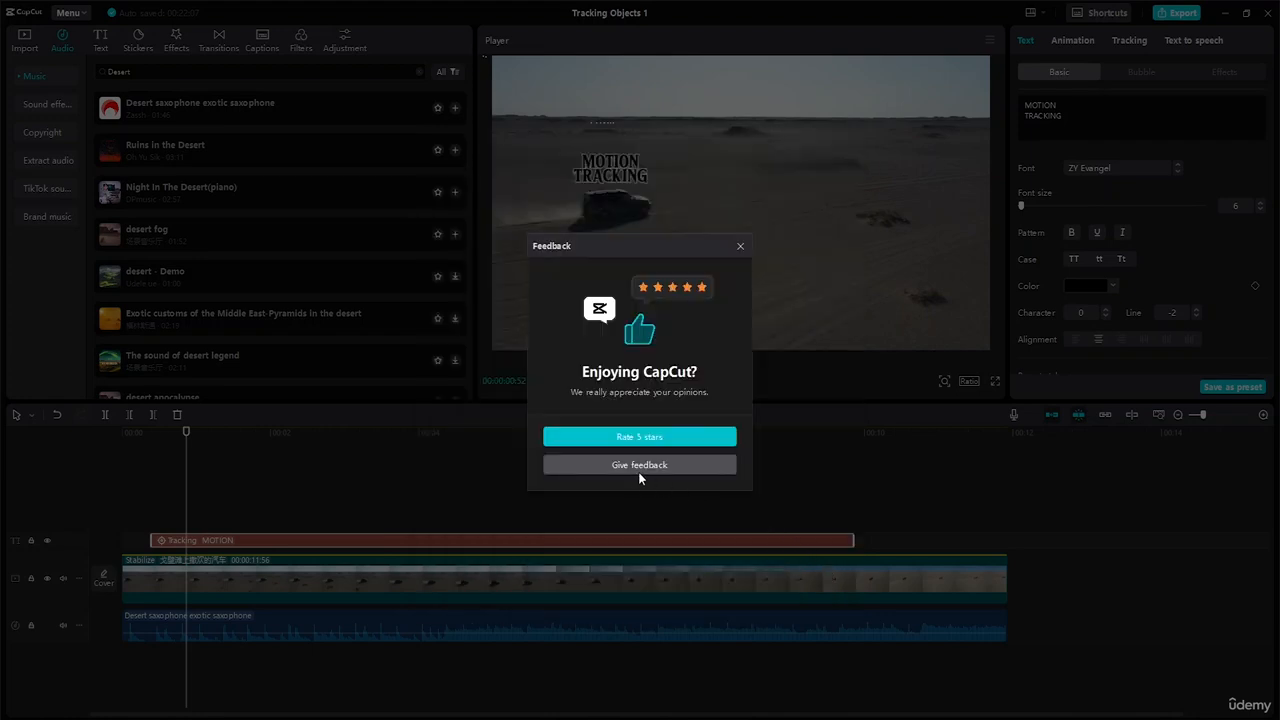
pyautogui.click(740, 246)
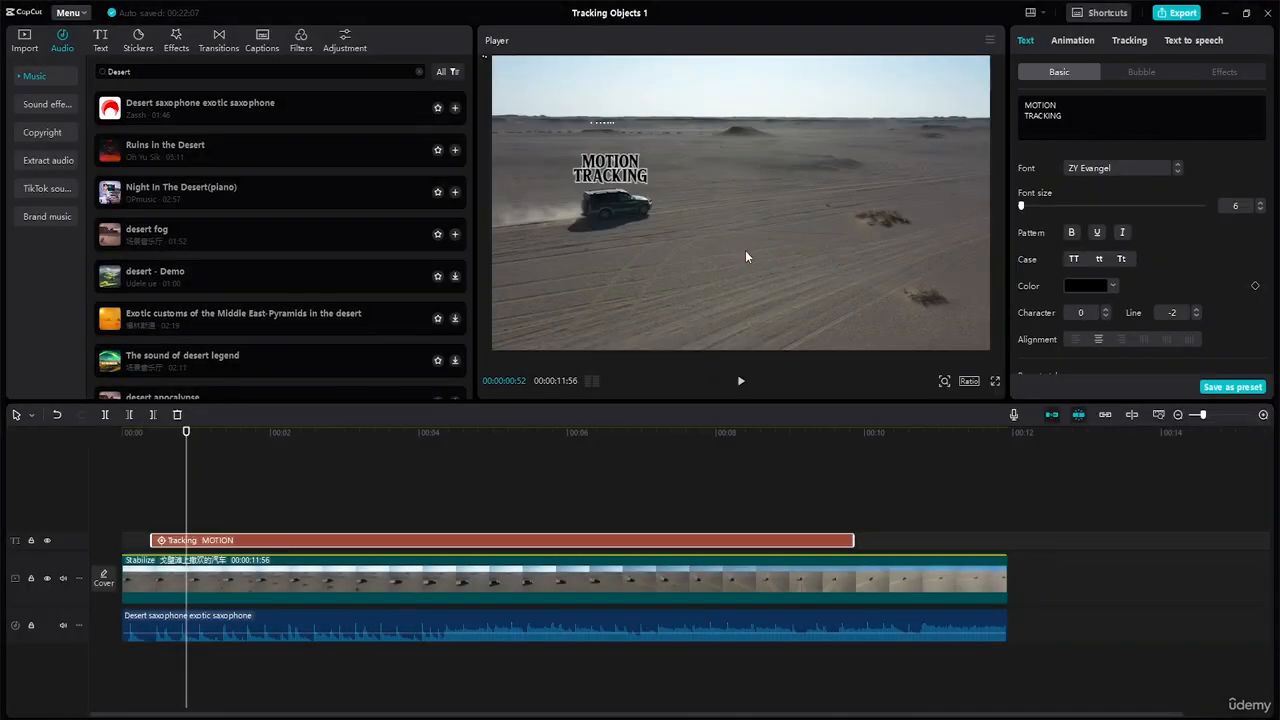
# Step: Create a new project
pyautogui.click(69, 13)
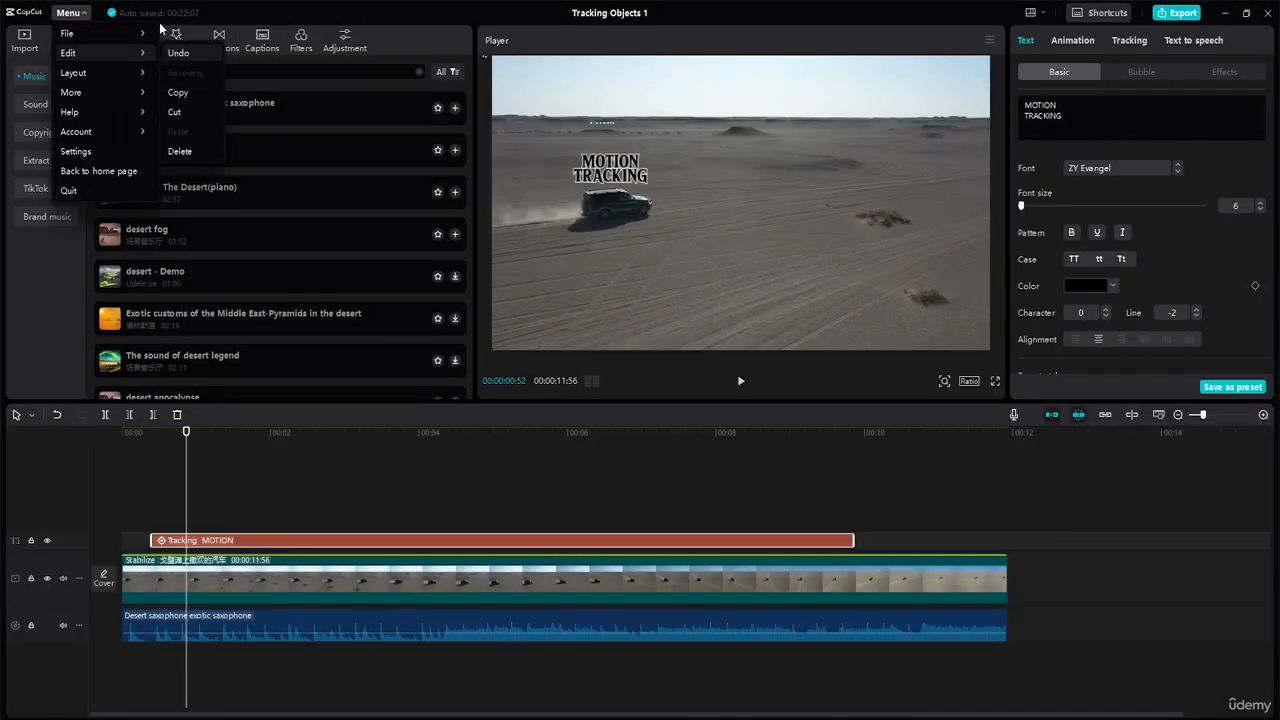
pyautogui.moveTo(121, 33)
pyautogui.click(184, 38)
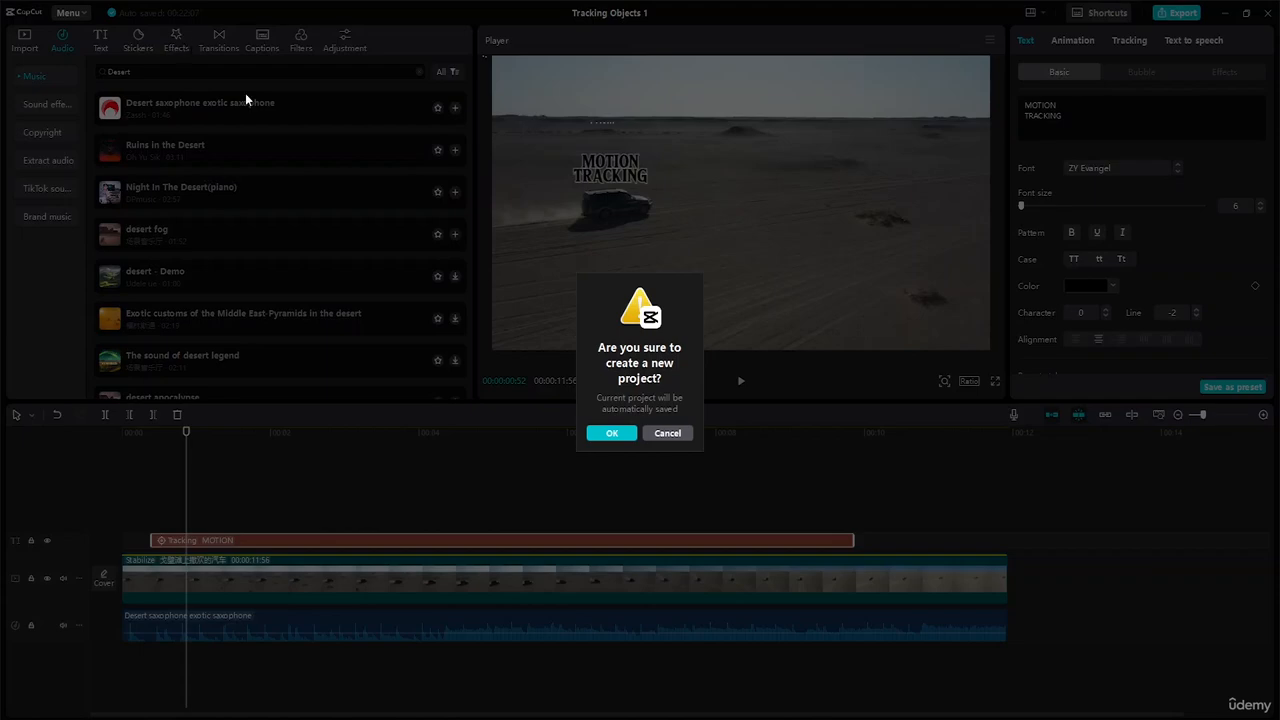
pyautogui.click(612, 433)
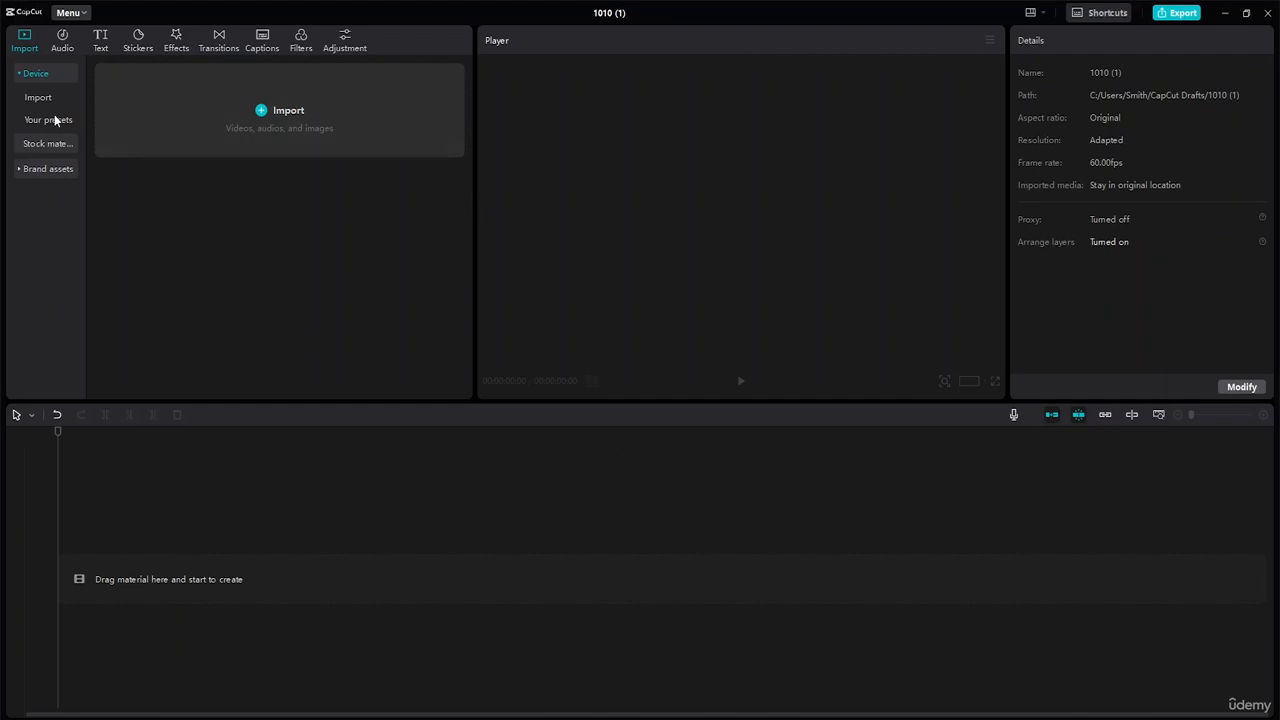
# Step: Preview the night traffic clip from the stock favorites and add it at the start of the timeline
pyautogui.click(50, 143)
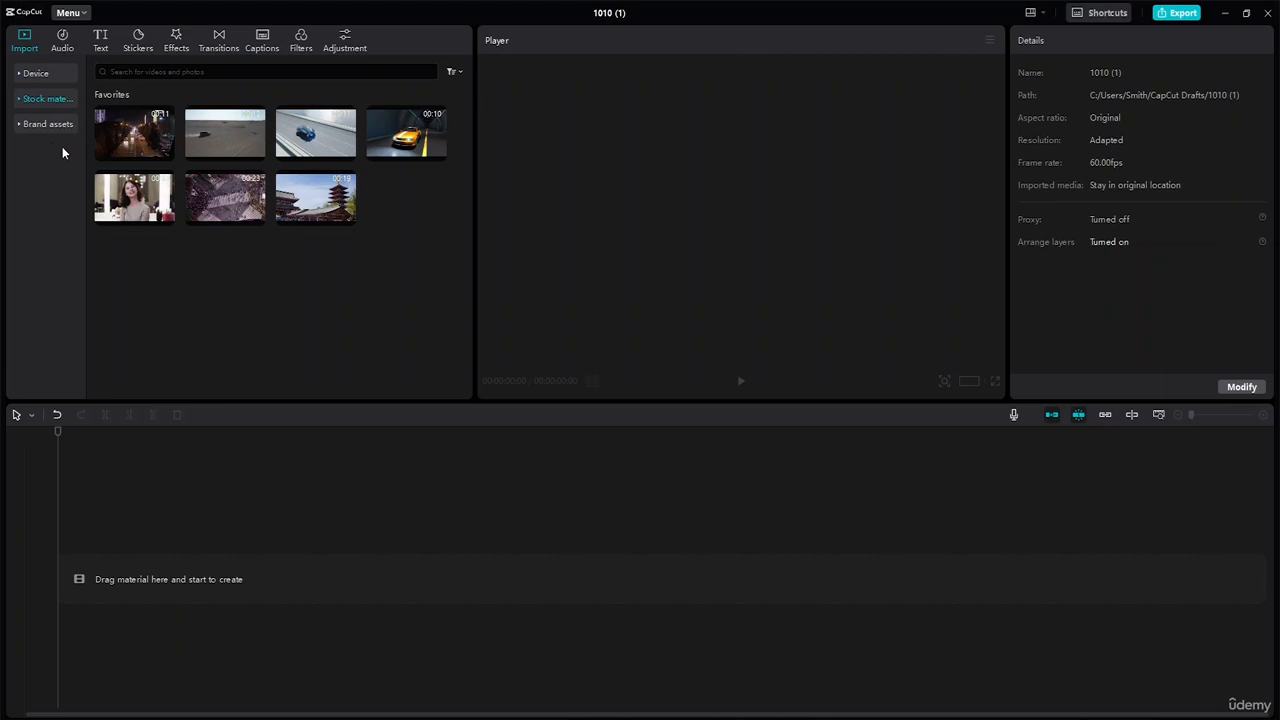
pyautogui.click(134, 148)
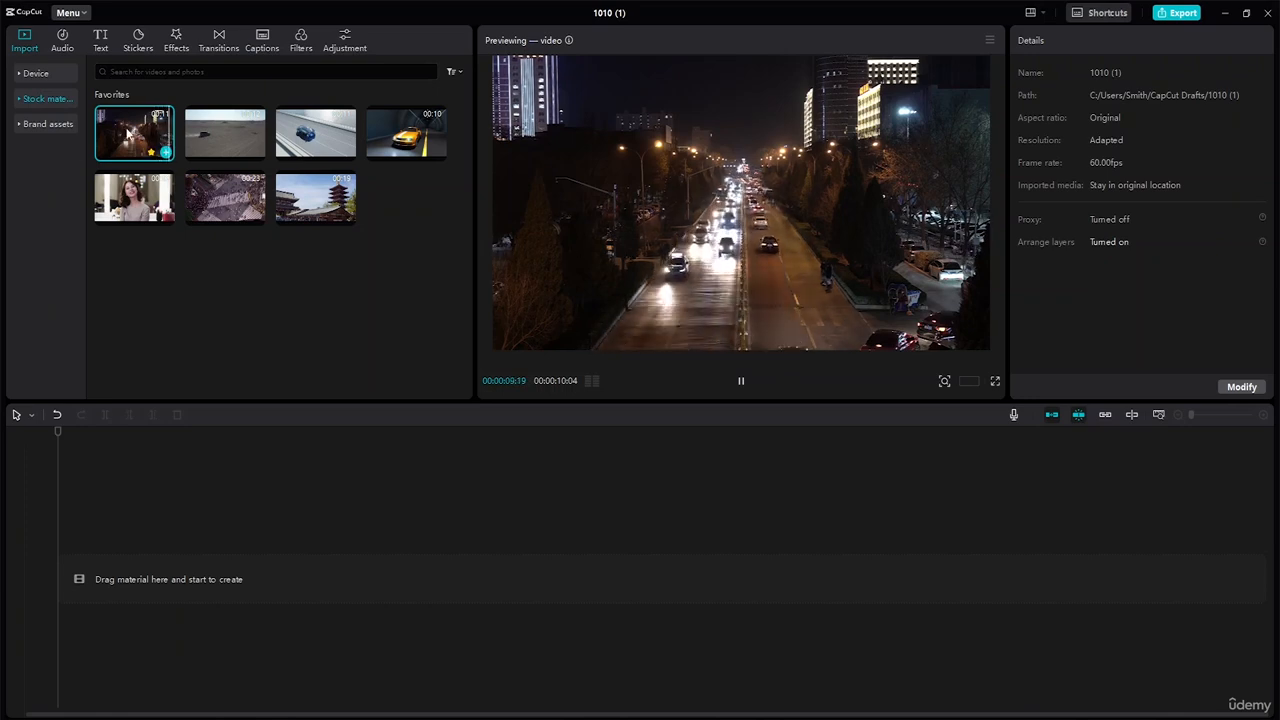
pyautogui.moveTo(134, 134); pyautogui.dragTo(172, 566)
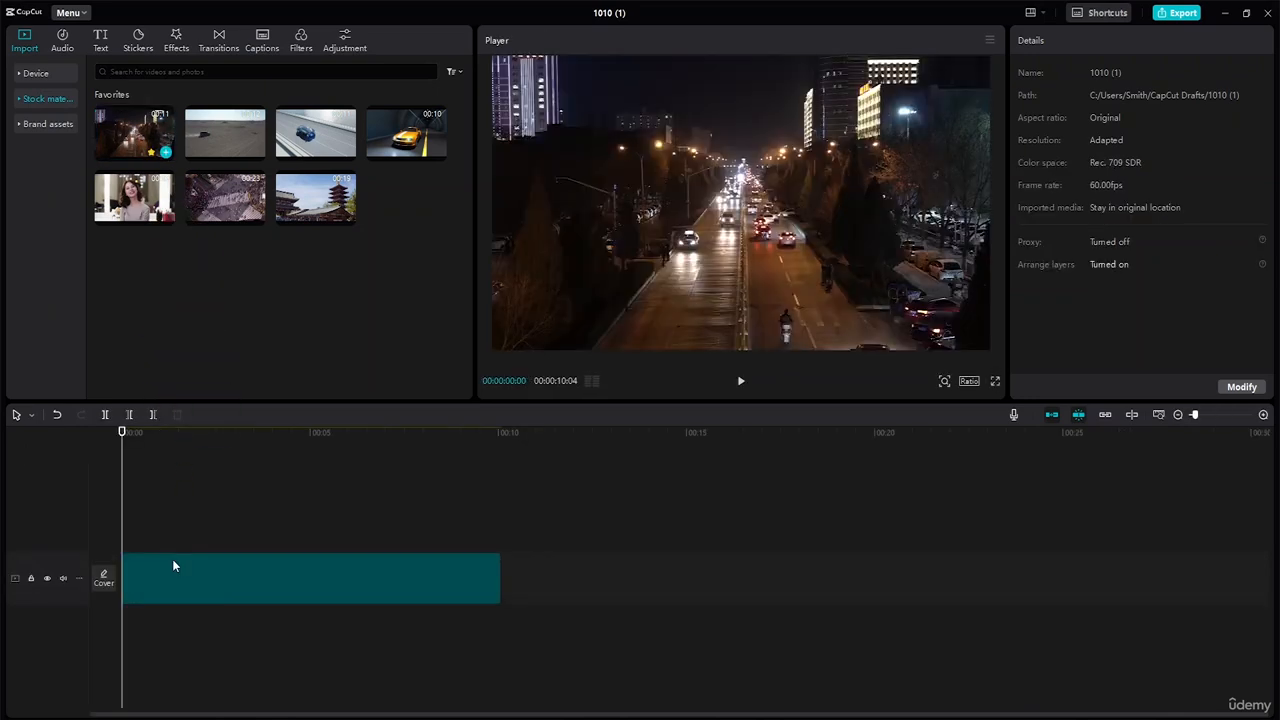
pyautogui.click(352, 556)
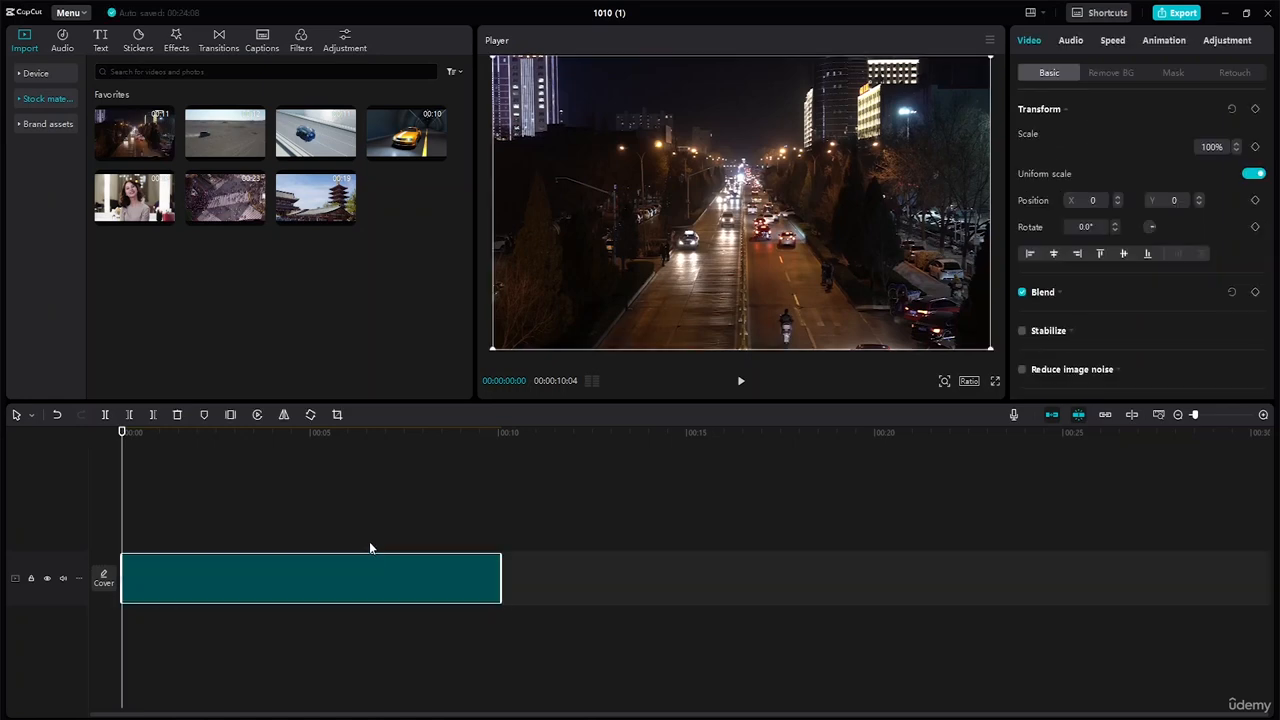
pyautogui.keyDown('ctrl'); pyautogui.scroll(3, 369, 542); pyautogui.keyUp('ctrl')
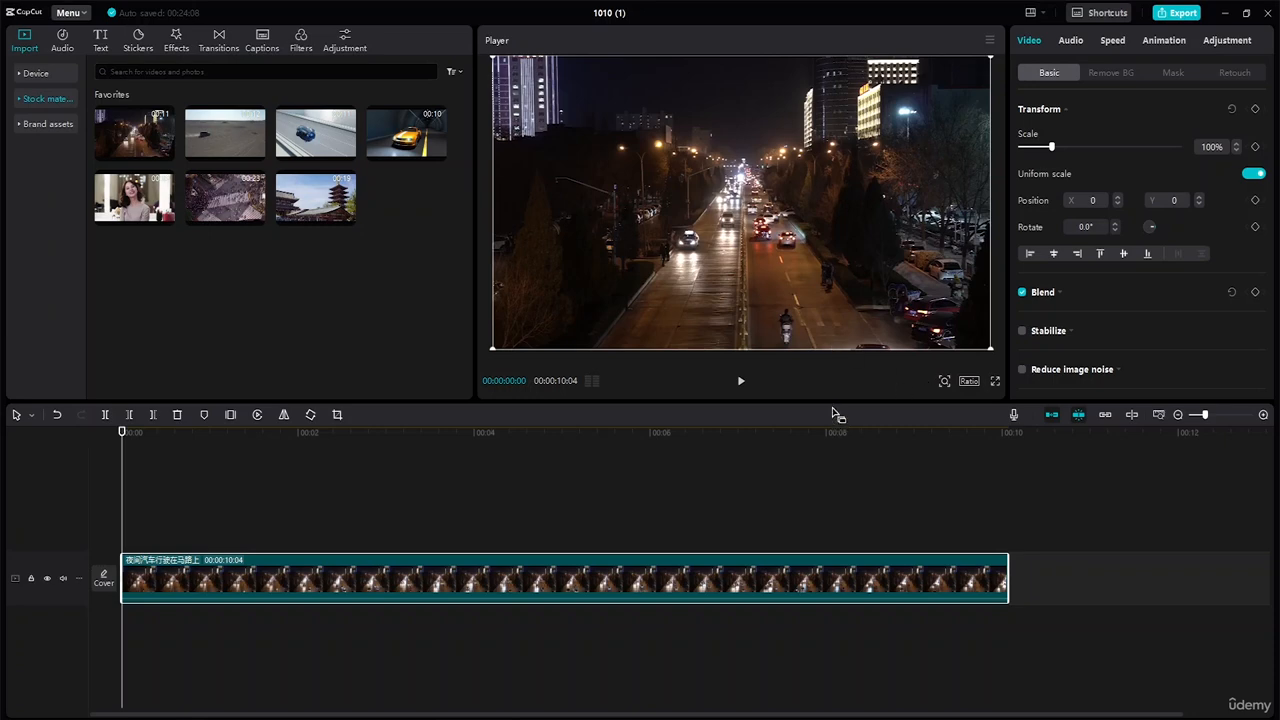
# Step: Play the night traffic clip to examine how the cars move, and return the playhead to the start
pyautogui.click(743, 381)
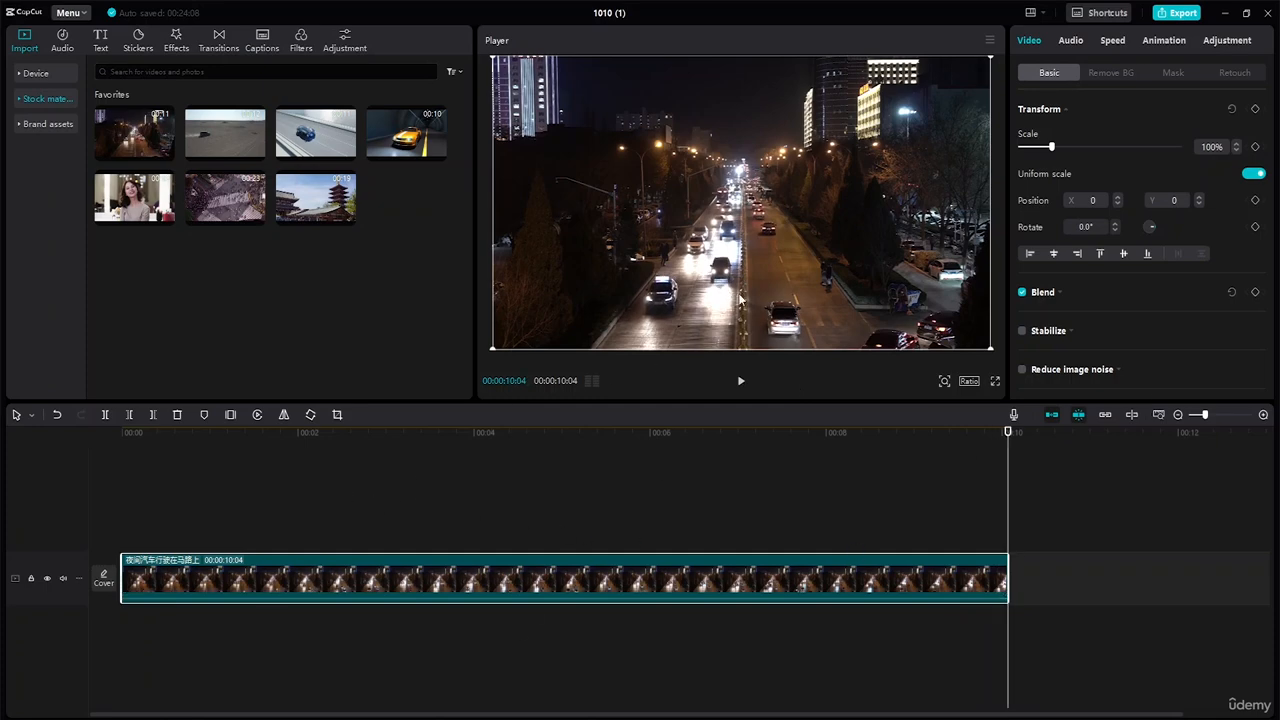
pyautogui.moveTo(1007, 434); pyautogui.dragTo(1, 448)
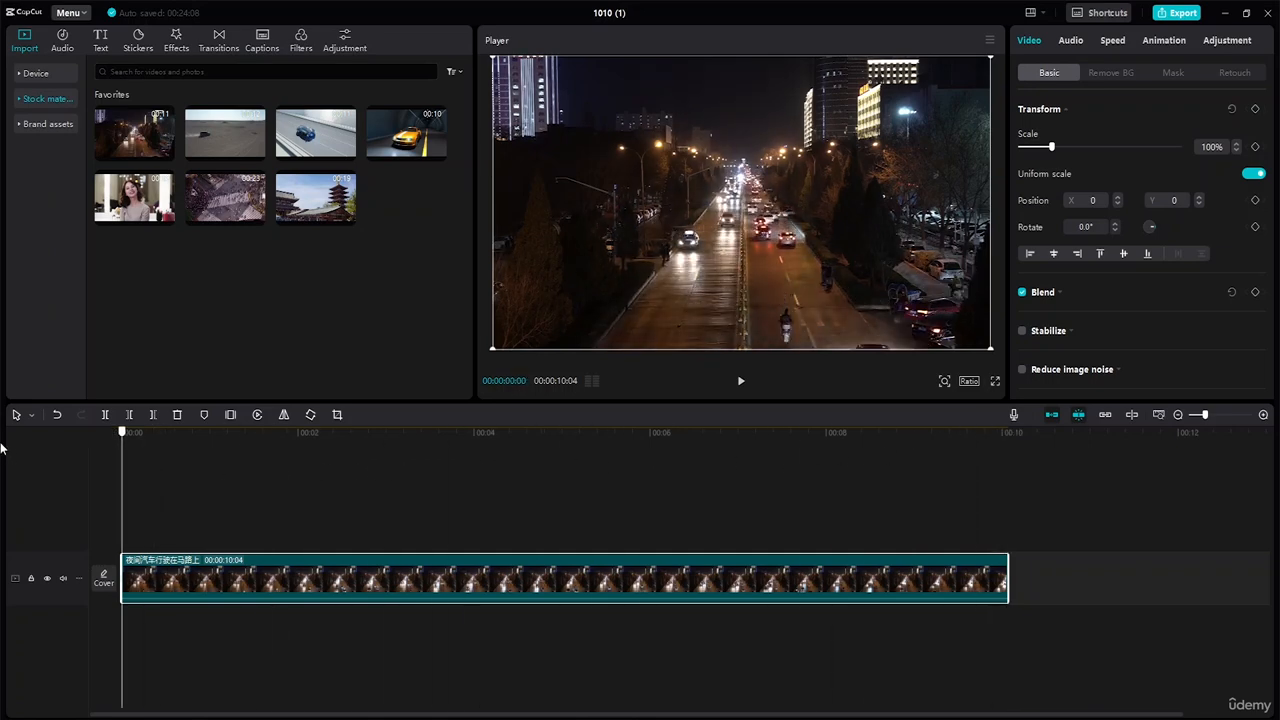
pyautogui.click(740, 381)
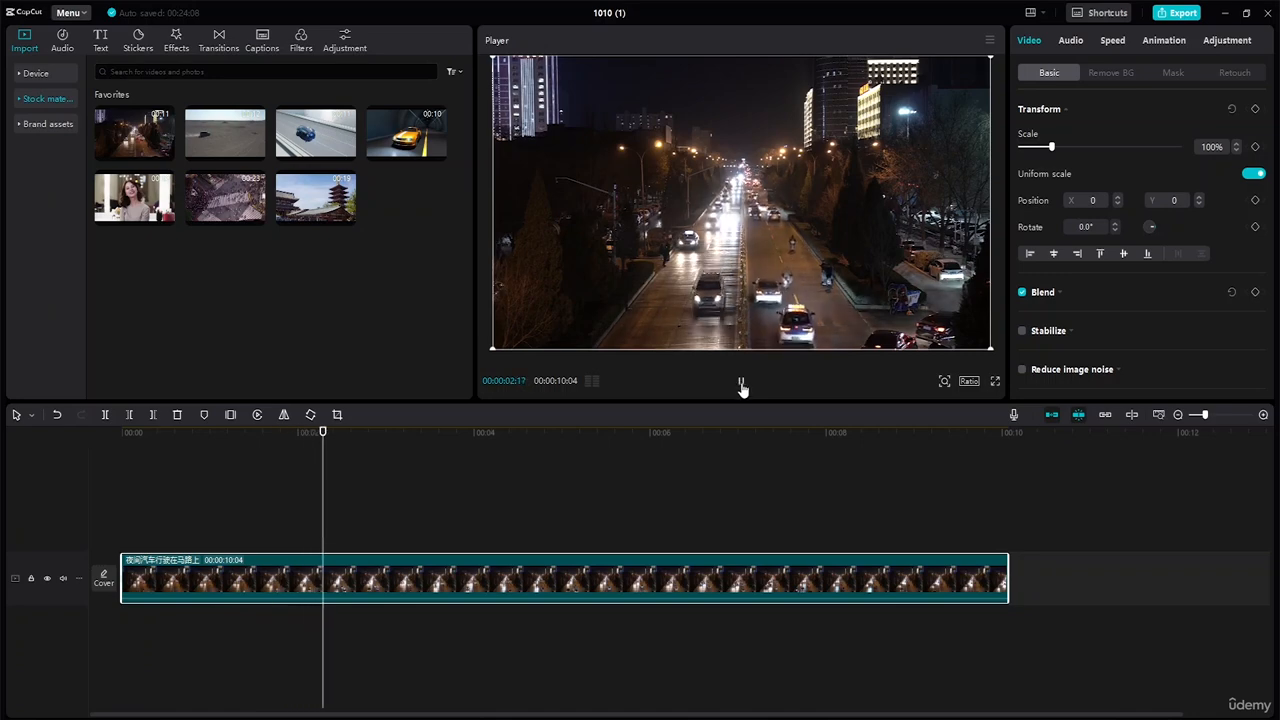
pyautogui.press('space')
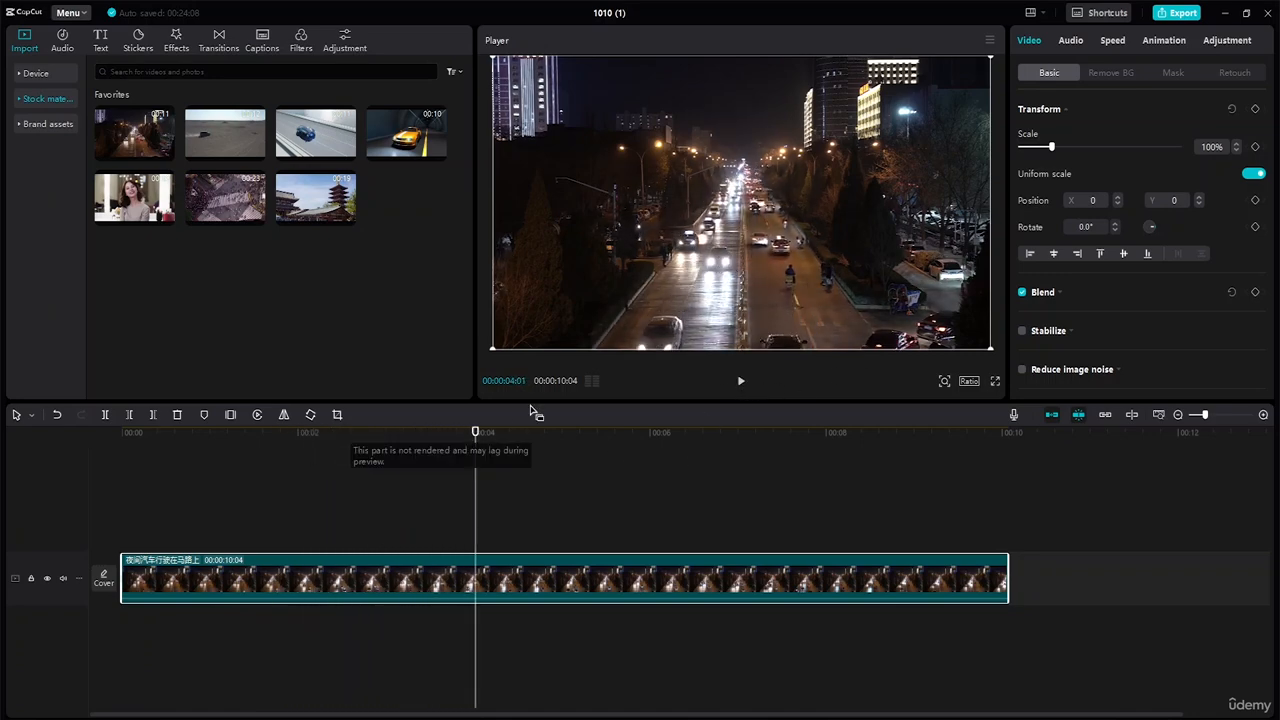
pyautogui.moveTo(476, 437); pyautogui.dragTo(1, 421)
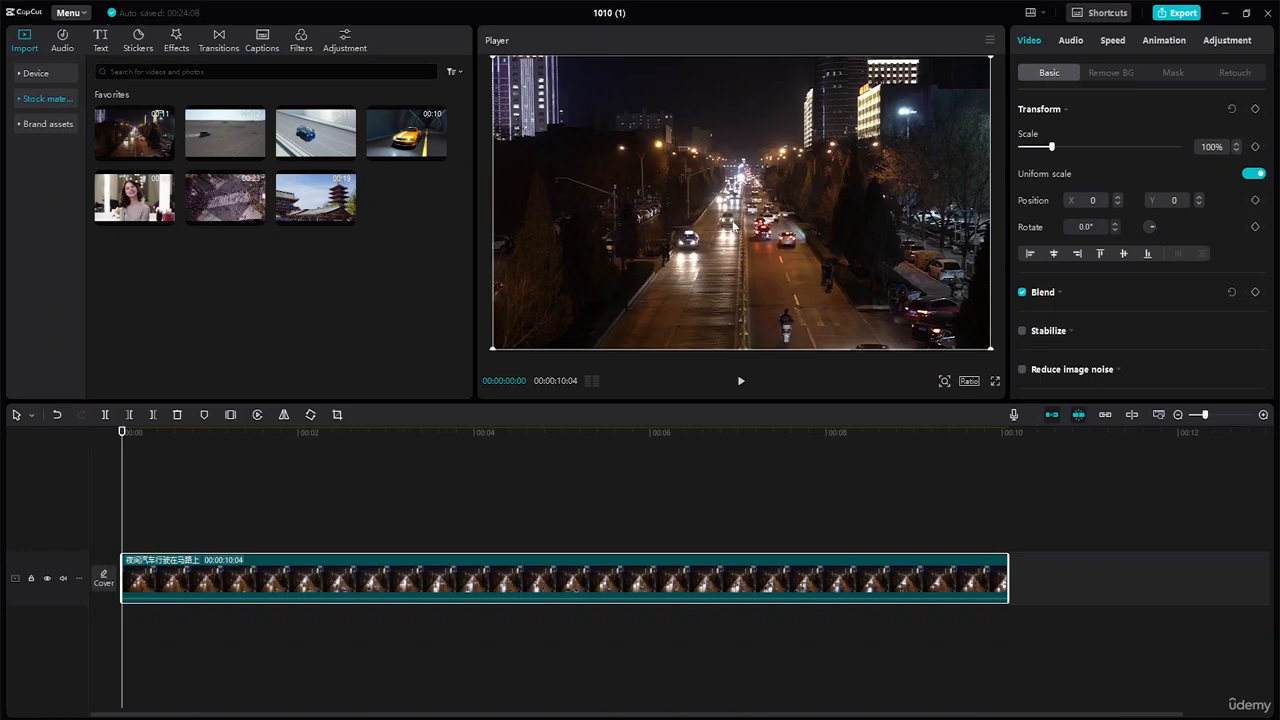
# Step: Search the sticker library for "arrow"
pyautogui.click(139, 40)
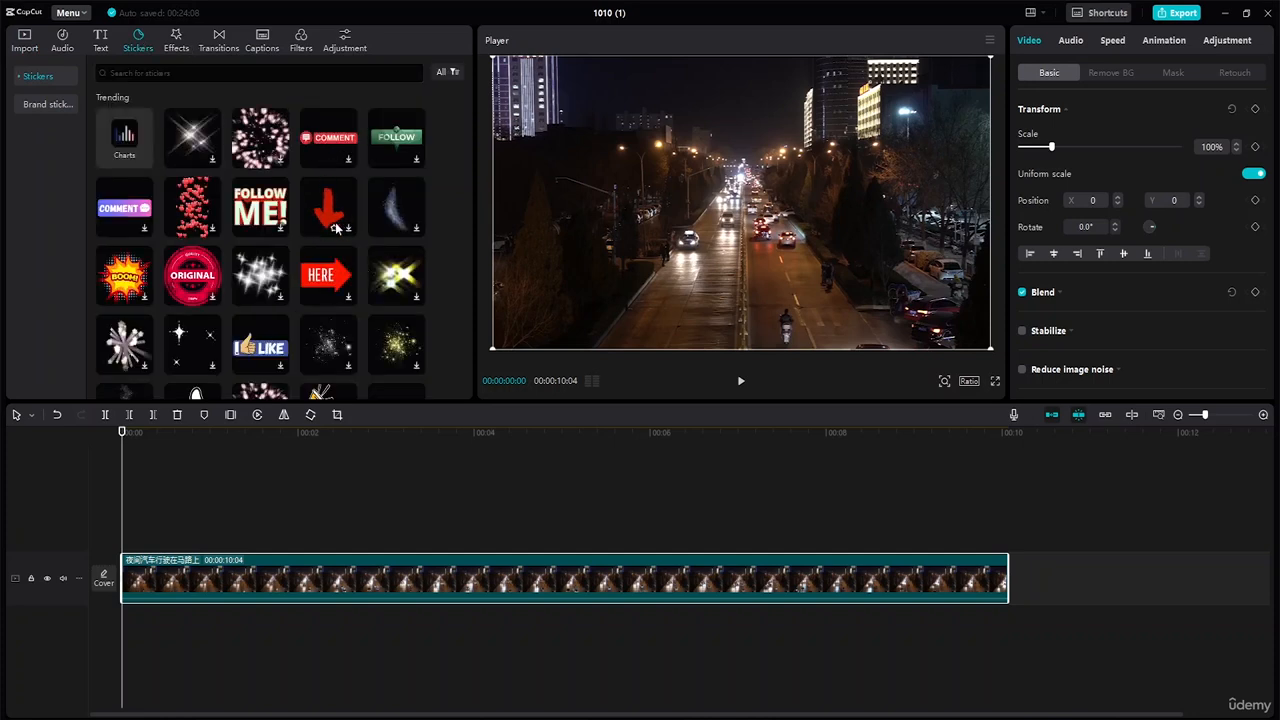
pyautogui.click(248, 75)
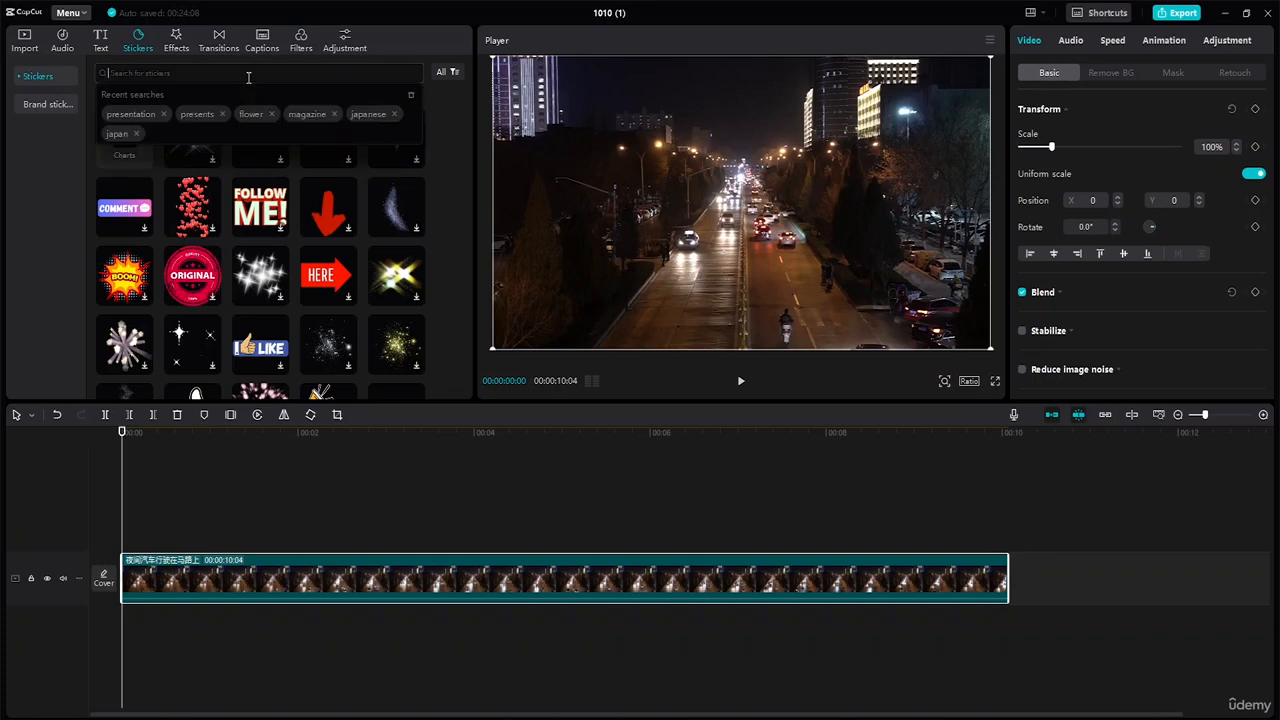
pyautogui.write('arr')
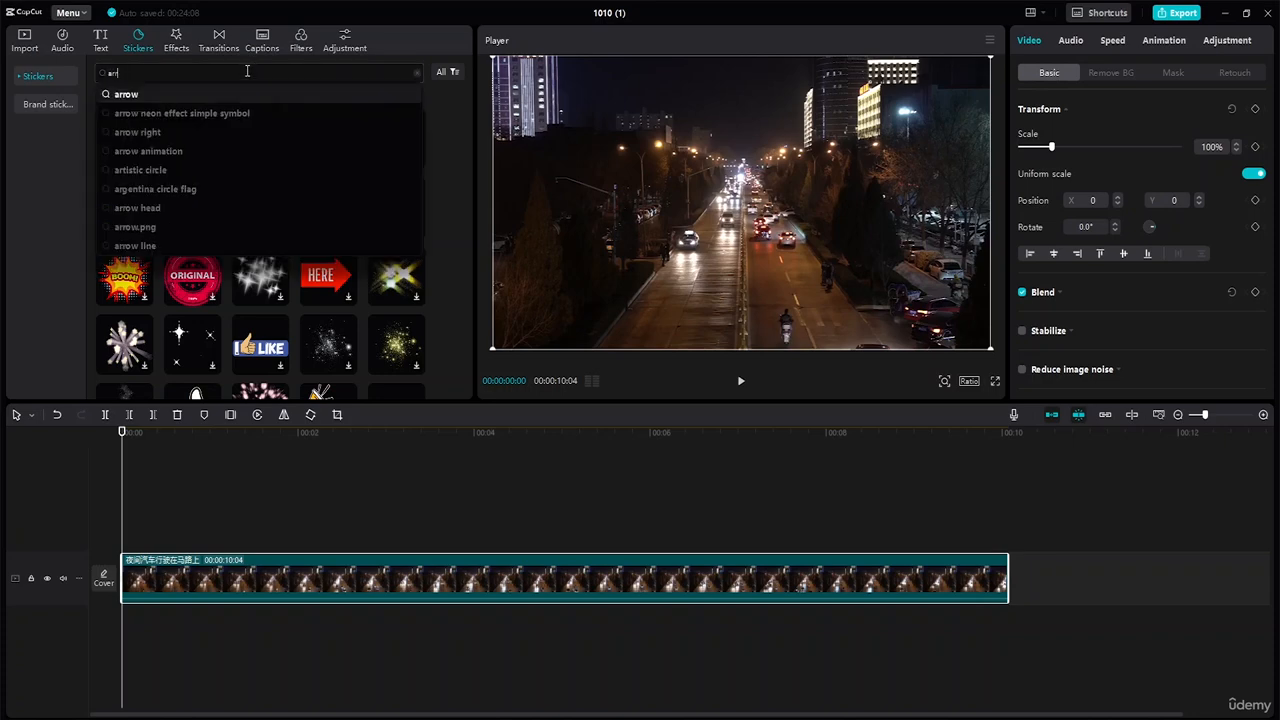
pyautogui.click(227, 93)
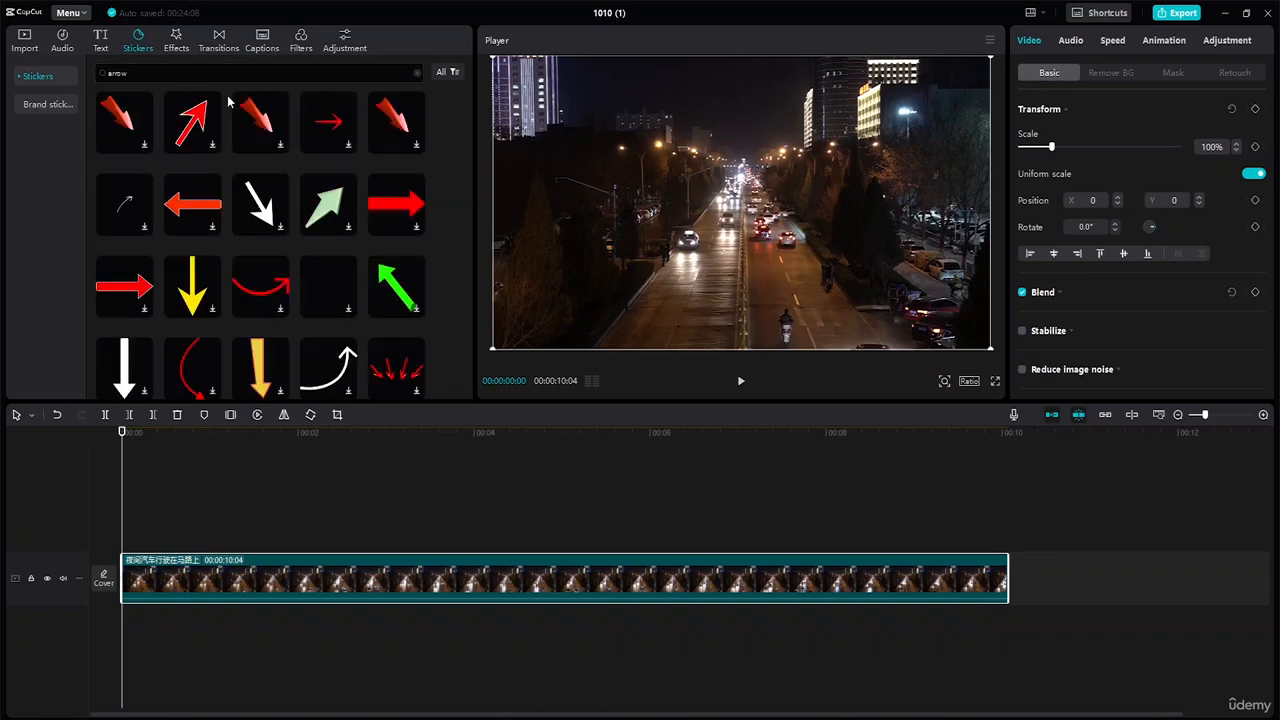
# Step: Add the thick white up-pointing arrow sticker above the traffic clip, near the start of the timeline
pyautogui.scroll(-3, 324, 223)
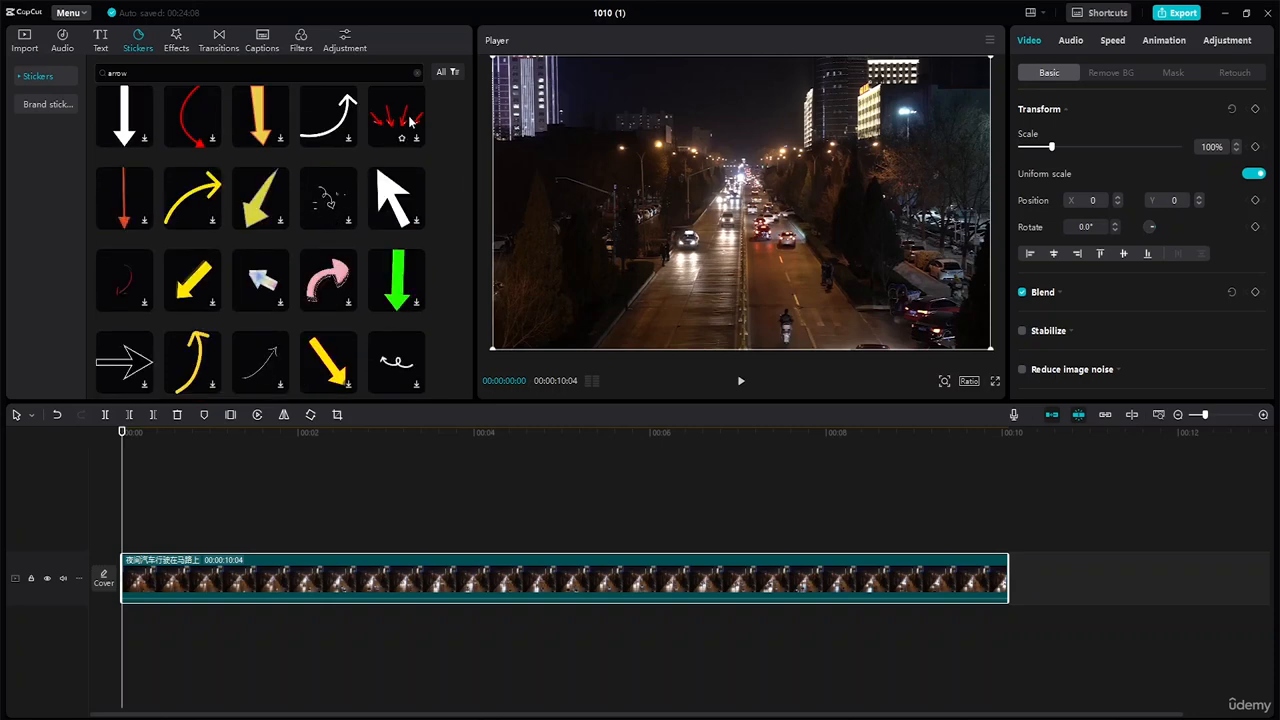
pyautogui.scroll(-4, 277, 252)
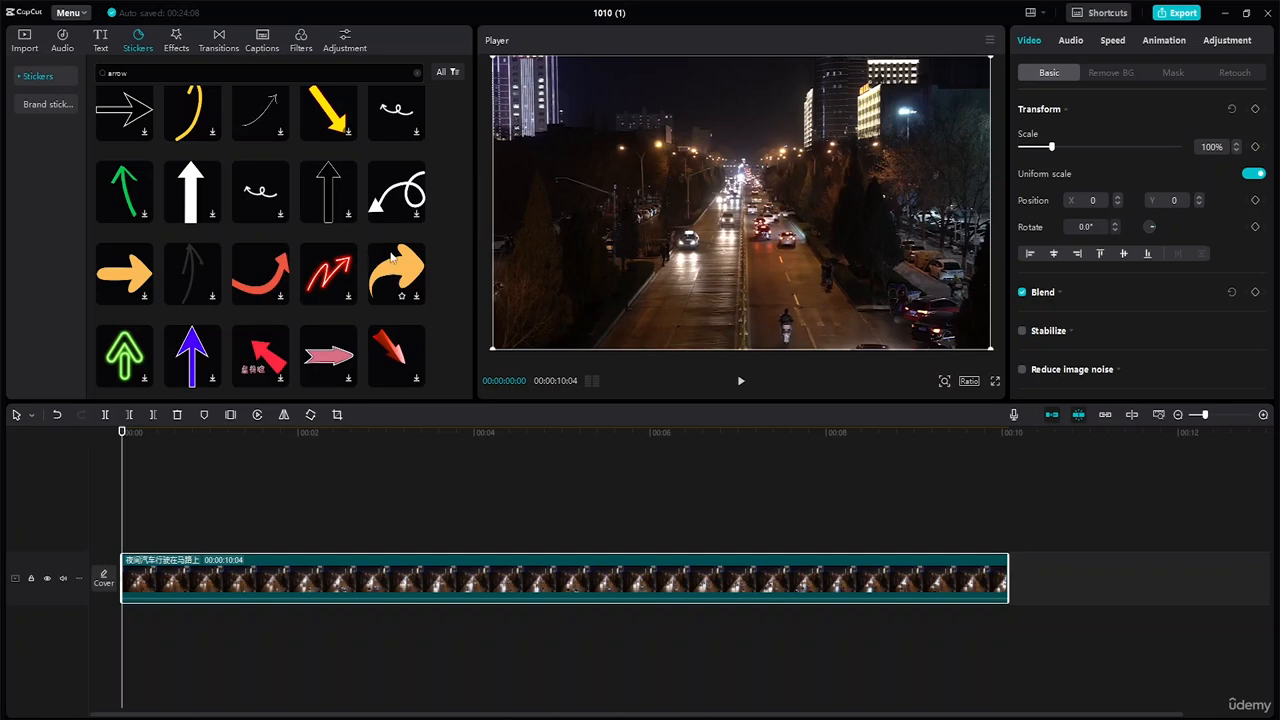
pyautogui.scroll(1, 272, 250)
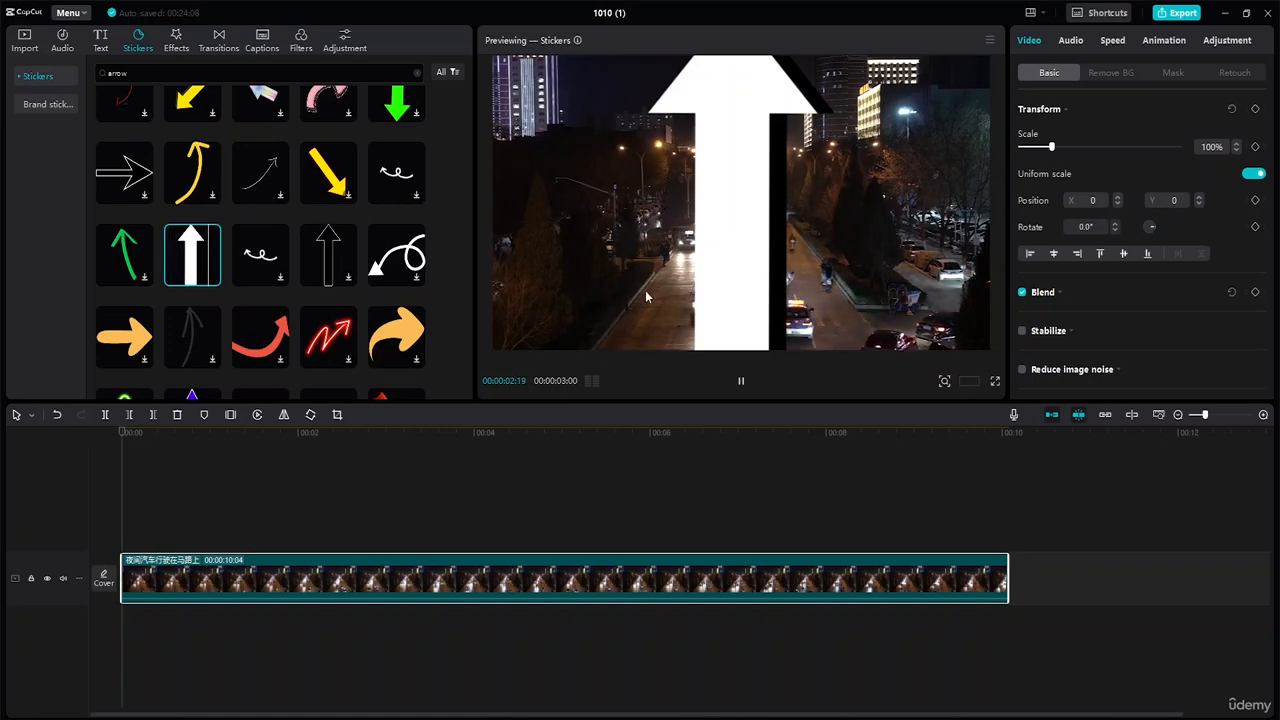
pyautogui.moveTo(192, 255); pyautogui.dragTo(232, 540)
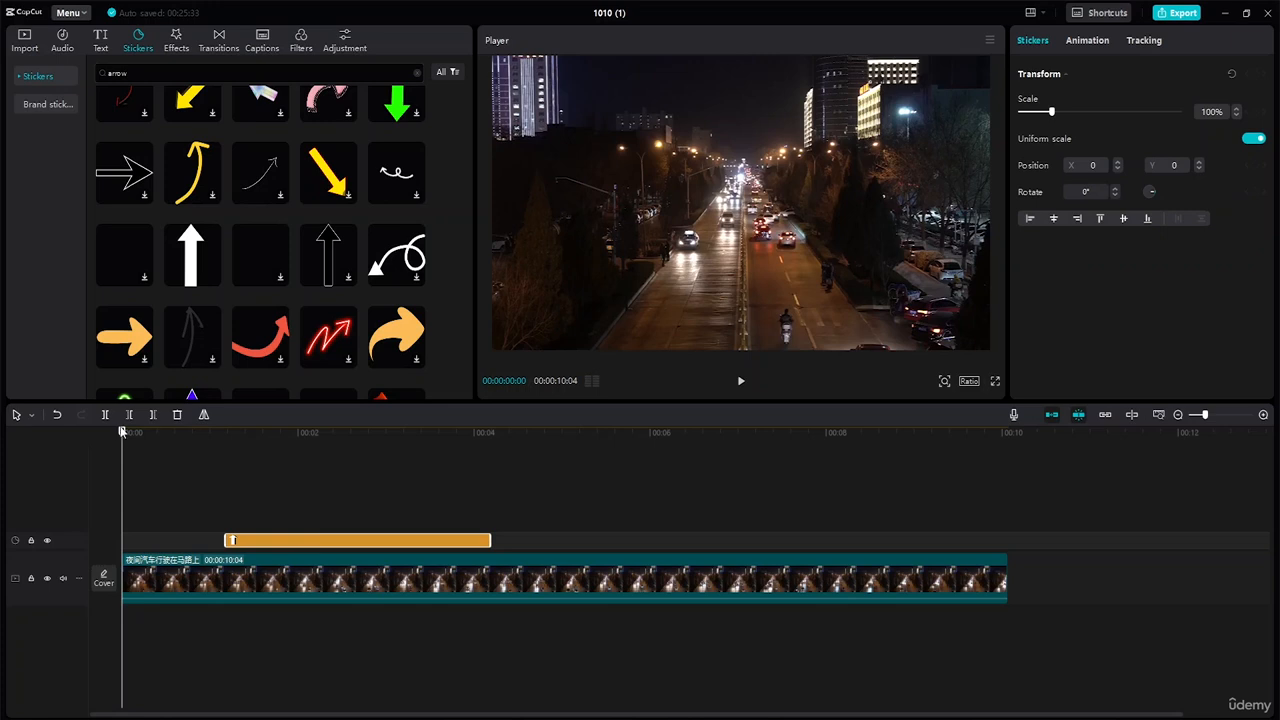
pyautogui.moveTo(300, 541); pyautogui.dragTo(206, 540)
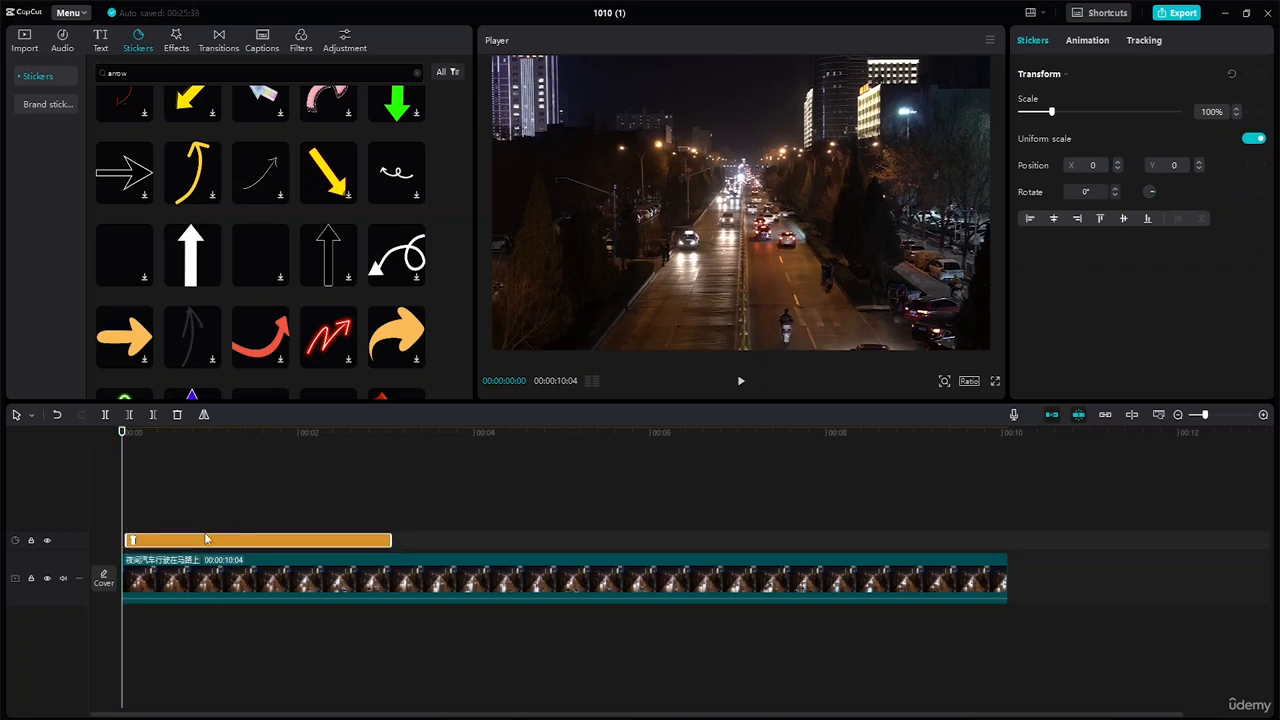
# Step: Try the white arrow sticker rotated to 180° and reduced to 9% scale, and delete it
pyautogui.click(146, 433)
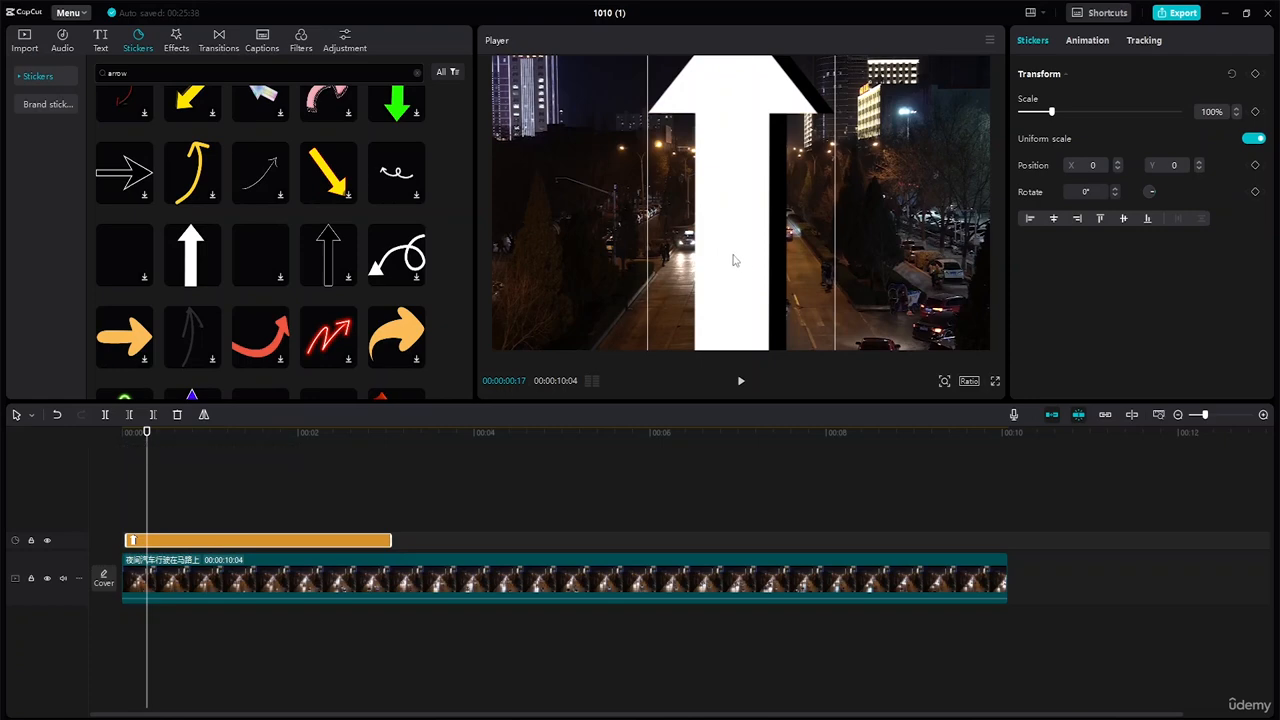
pyautogui.moveTo(723, 260); pyautogui.dragTo(705, 248)
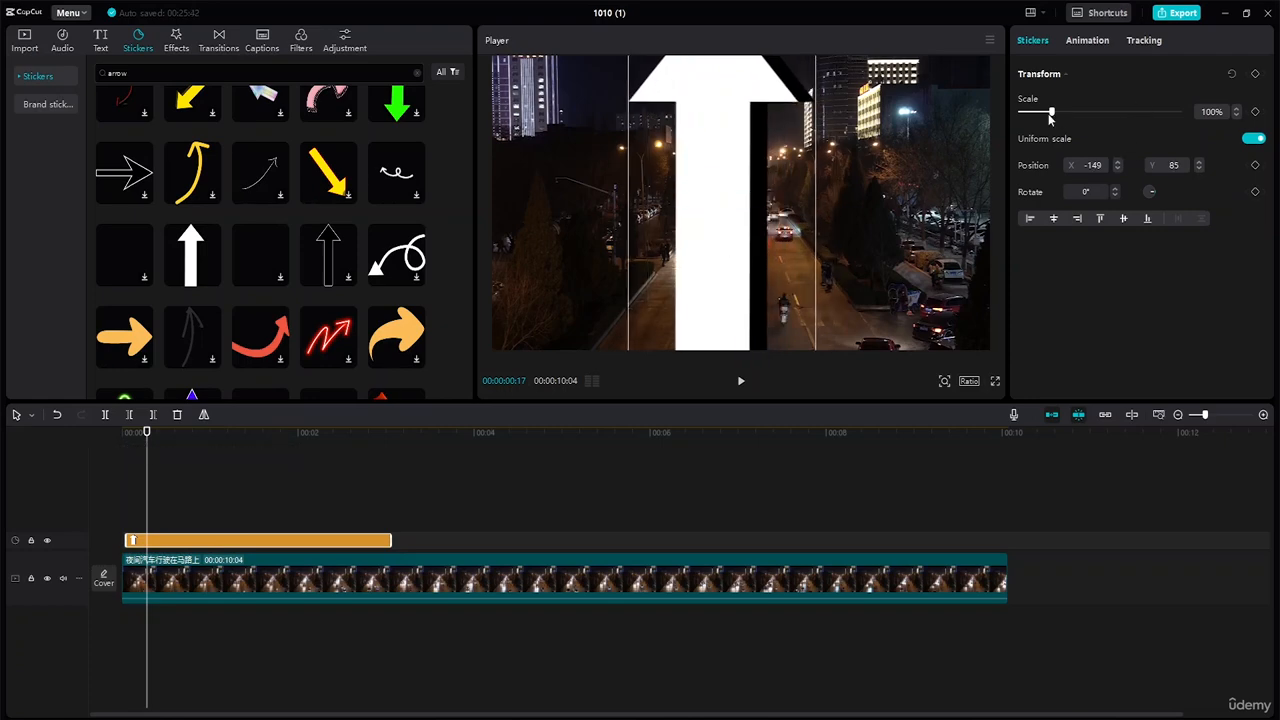
pyautogui.moveTo(1049, 117); pyautogui.dragTo(1038, 117)
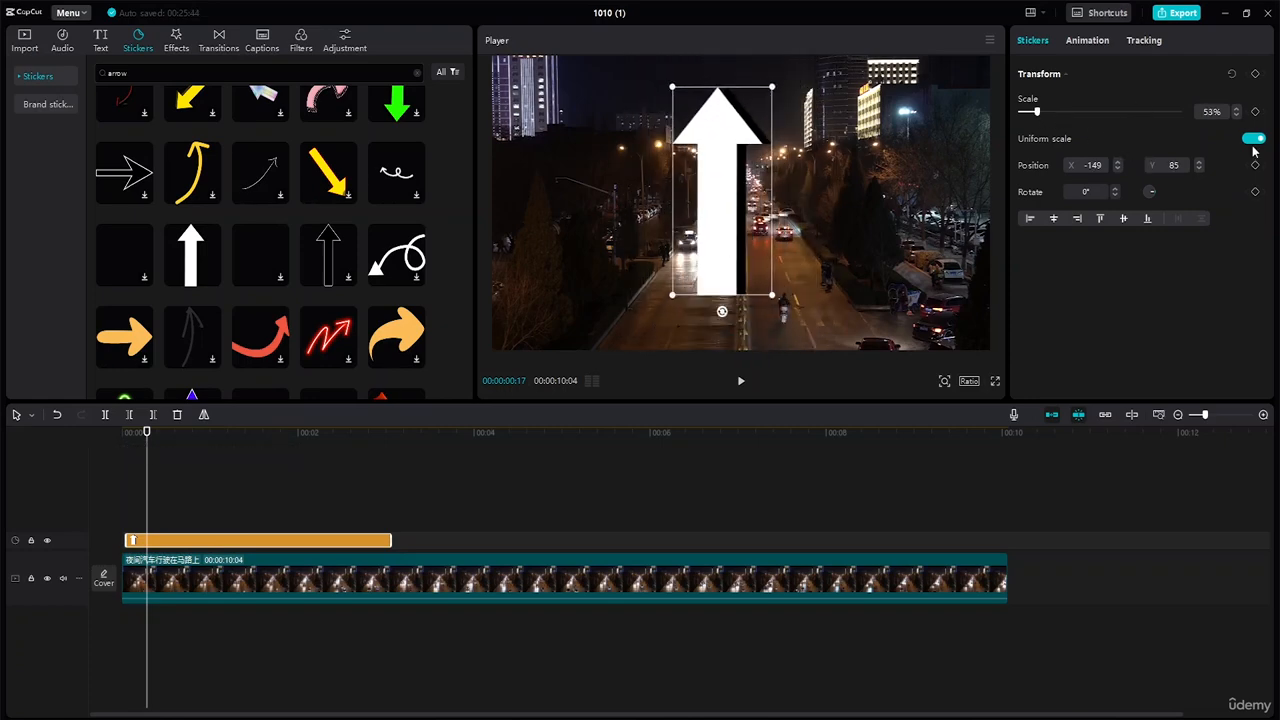
pyautogui.moveTo(1151, 204); pyautogui.dragTo(1047, 128)
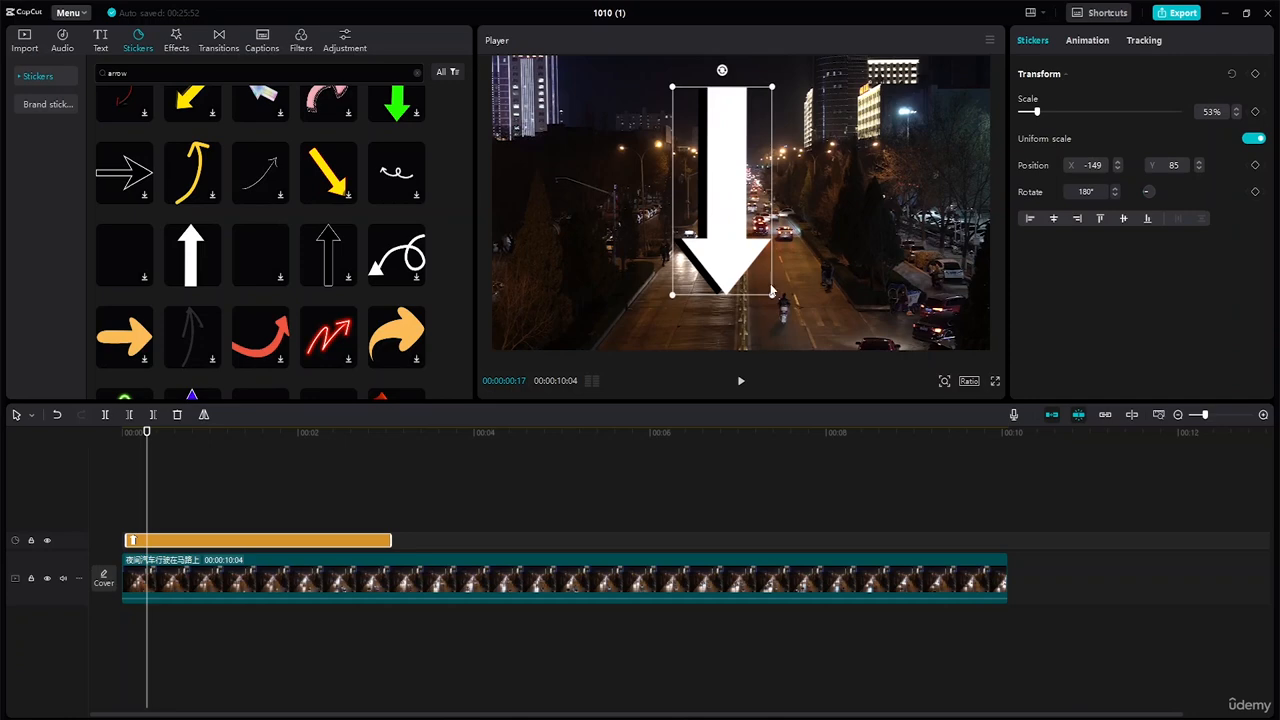
pyautogui.moveTo(771, 294); pyautogui.dragTo(700, 195)
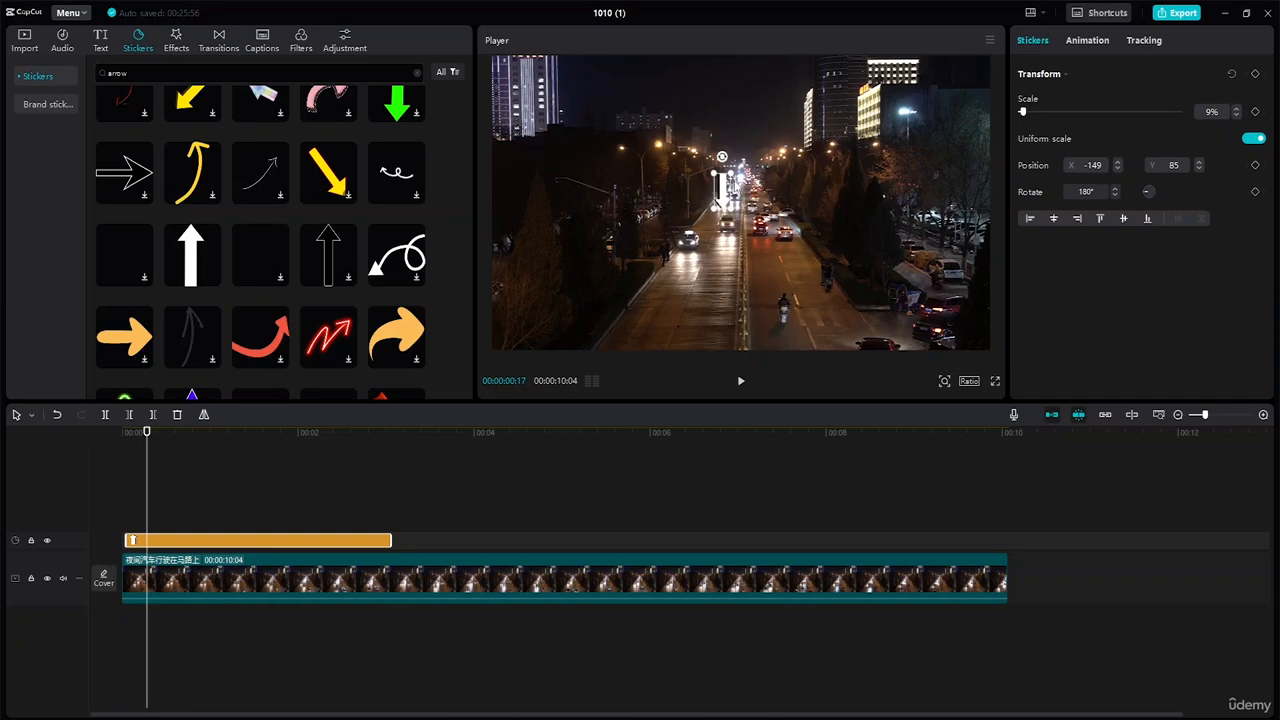
pyautogui.press('Delete')
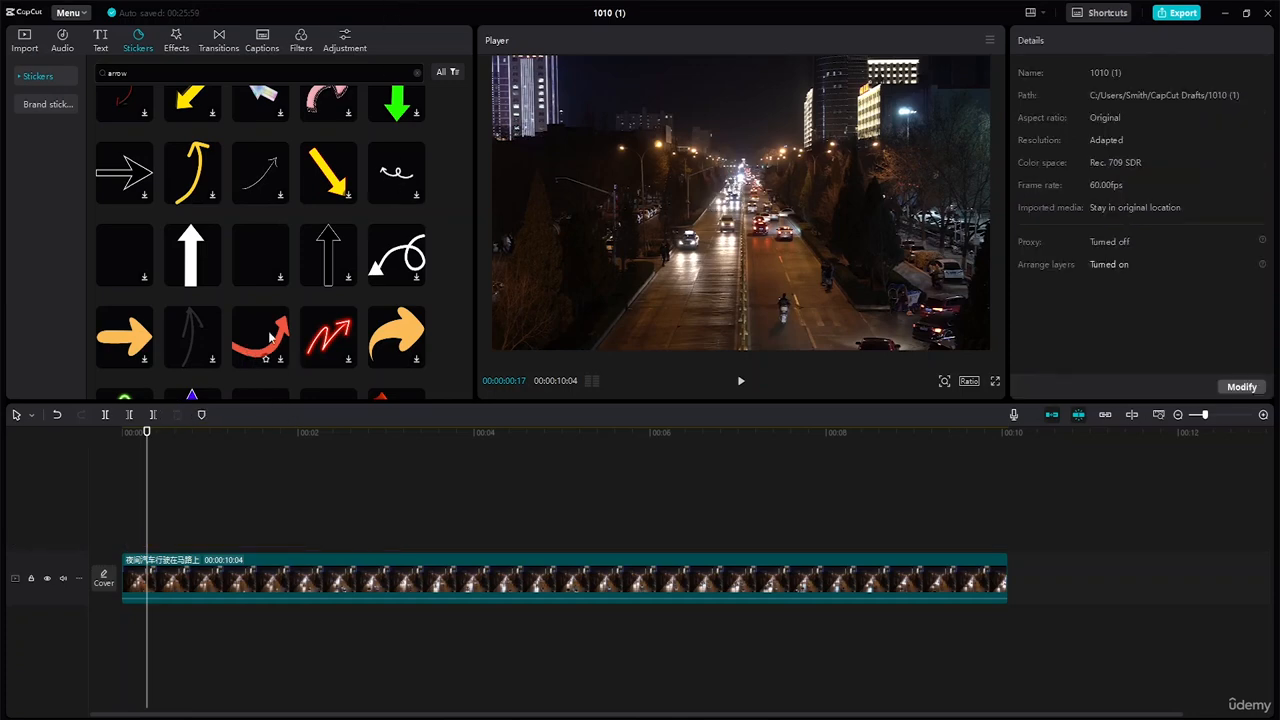
# Step: Preview the sticker with four red arrows and add it above the traffic clip near the start of the timeline
pyautogui.scroll(5, 270, 338)
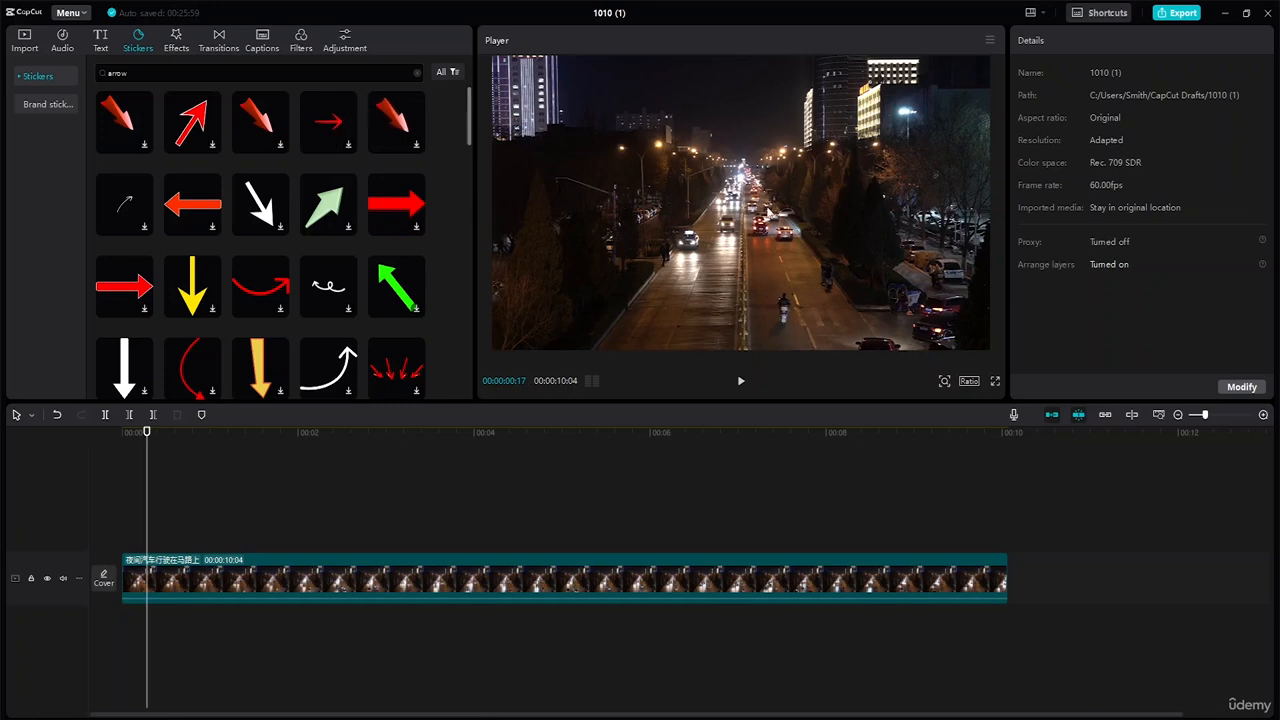
pyautogui.scroll(-1, 265, 207)
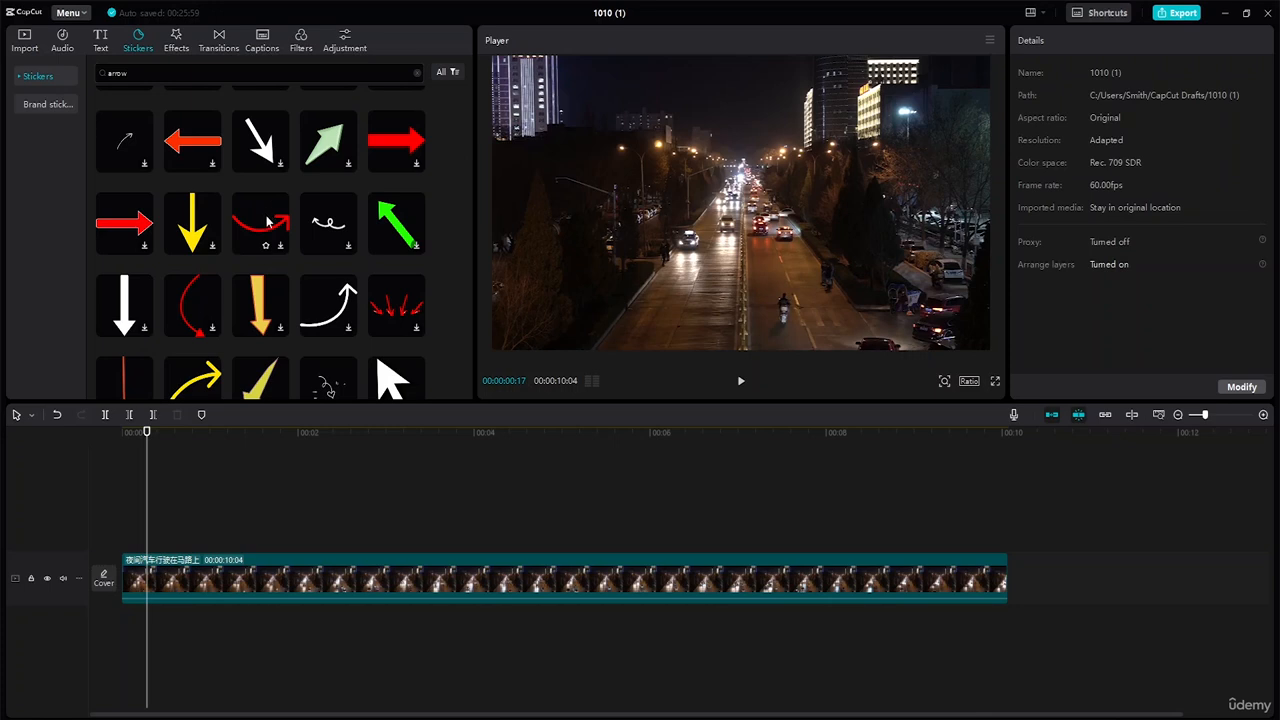
pyautogui.click(405, 314)
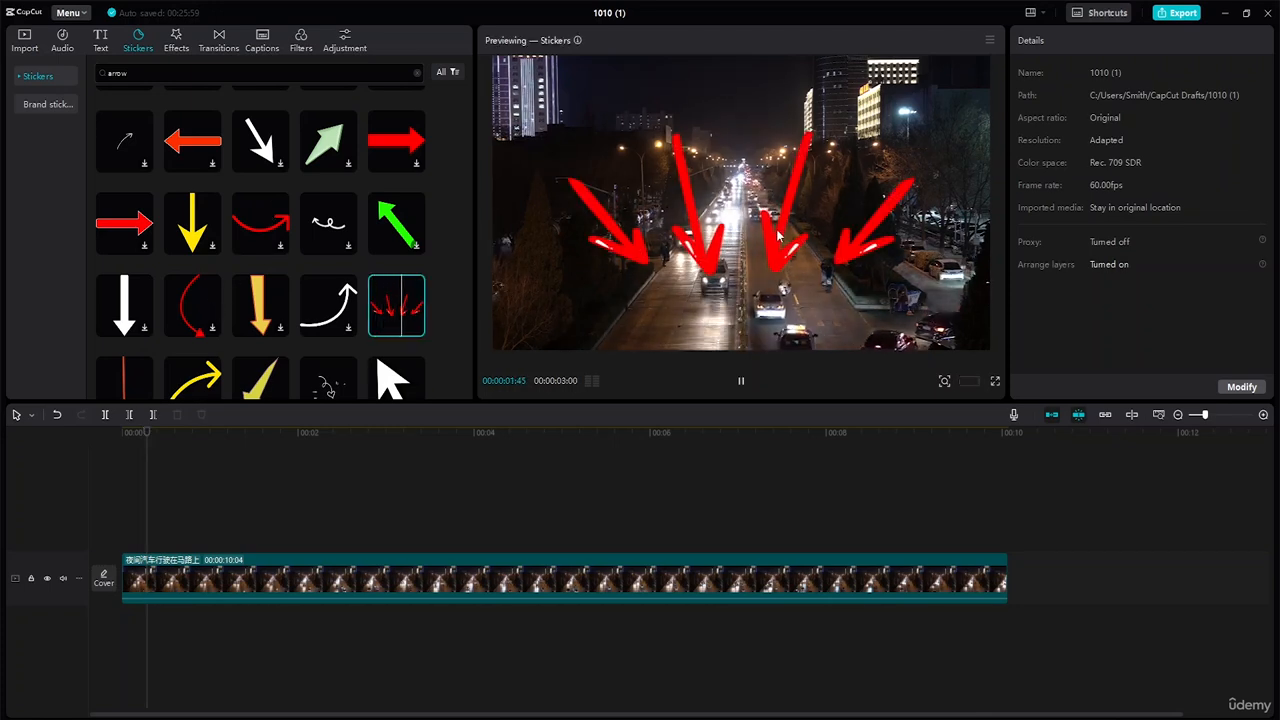
pyautogui.moveTo(404, 312)
pyautogui.moveTo(404, 312); pyautogui.dragTo(132, 545)
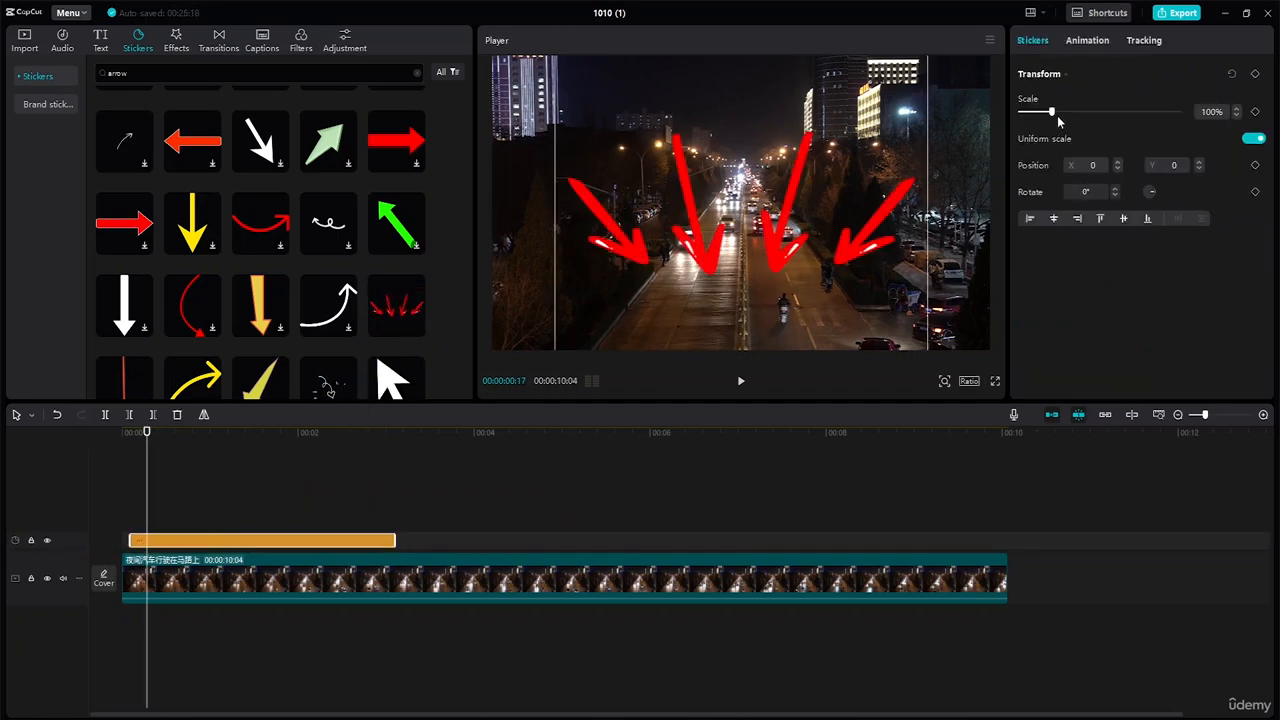
# Step: Scale the red arrows sticker to 14% and move it to X -123, Y 0, above the oncoming car
pyautogui.moveTo(1052, 112); pyautogui.dragTo(1023, 113)
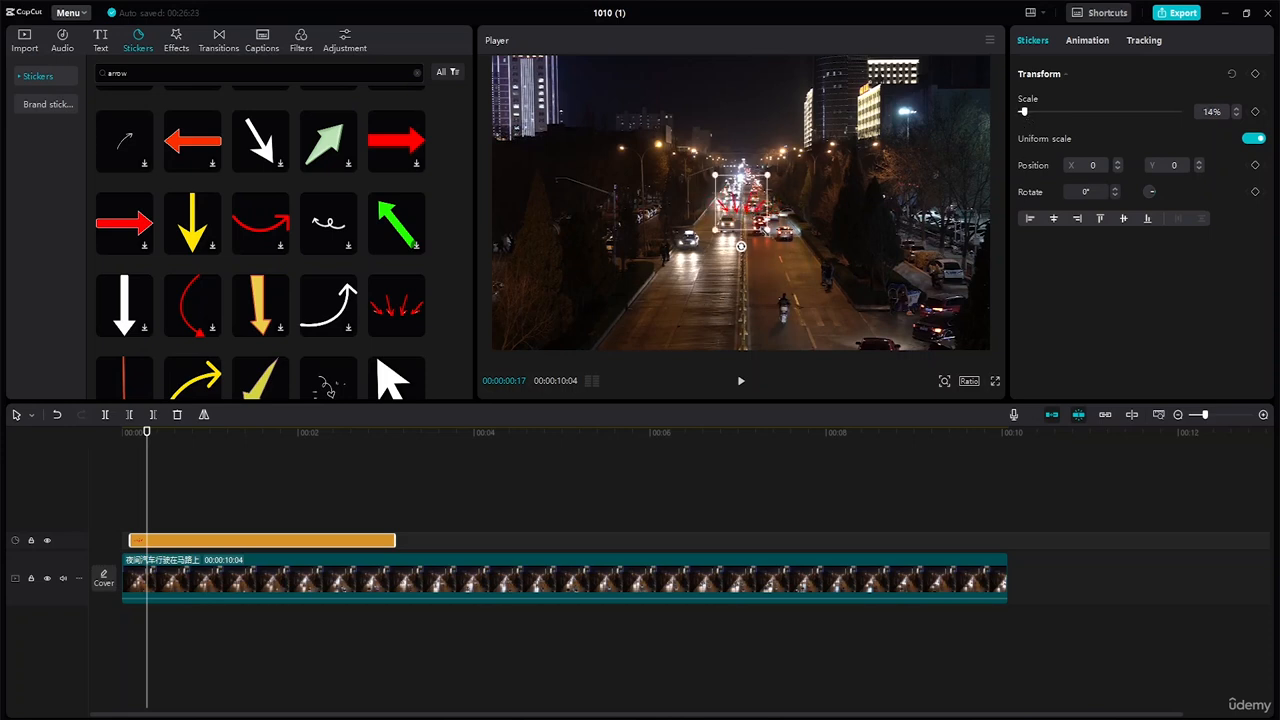
pyautogui.moveTo(740, 208); pyautogui.dragTo(725, 208)
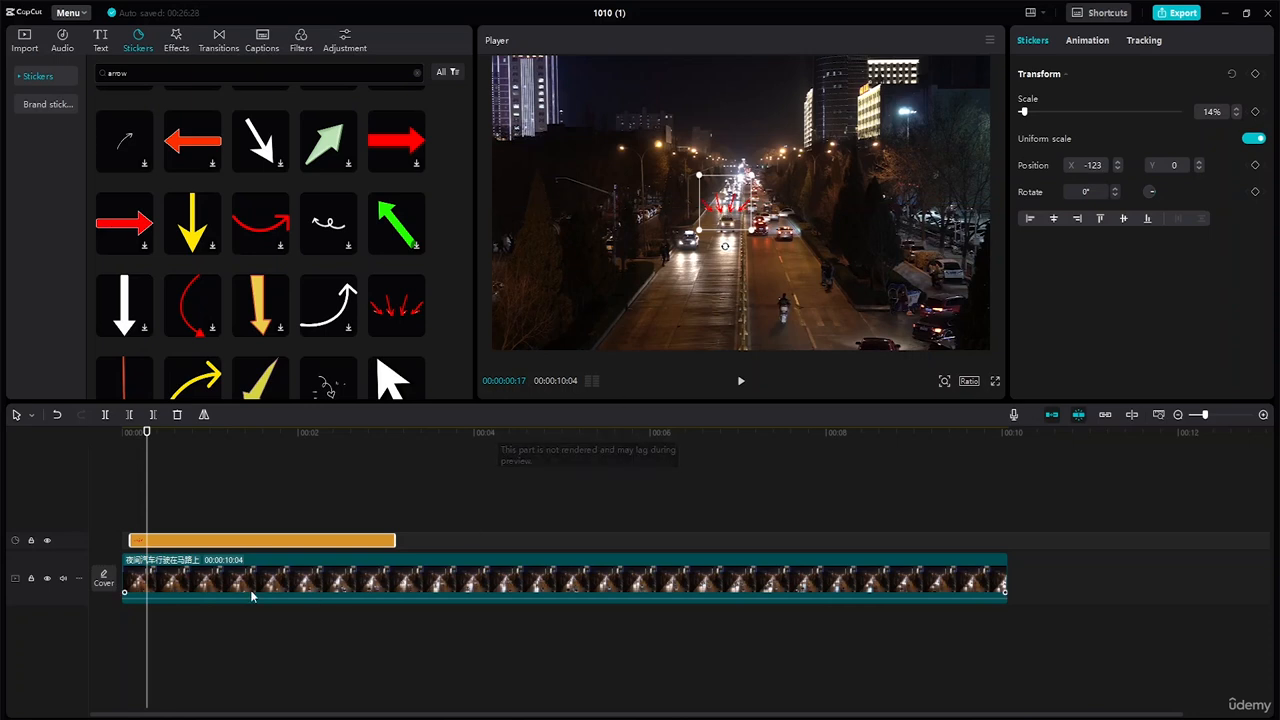
# Step: Extend the red arrows sticker back to the start of the timeline and adjust its position to X -113, Y 0
pyautogui.moveTo(147, 432); pyautogui.dragTo(101, 432)
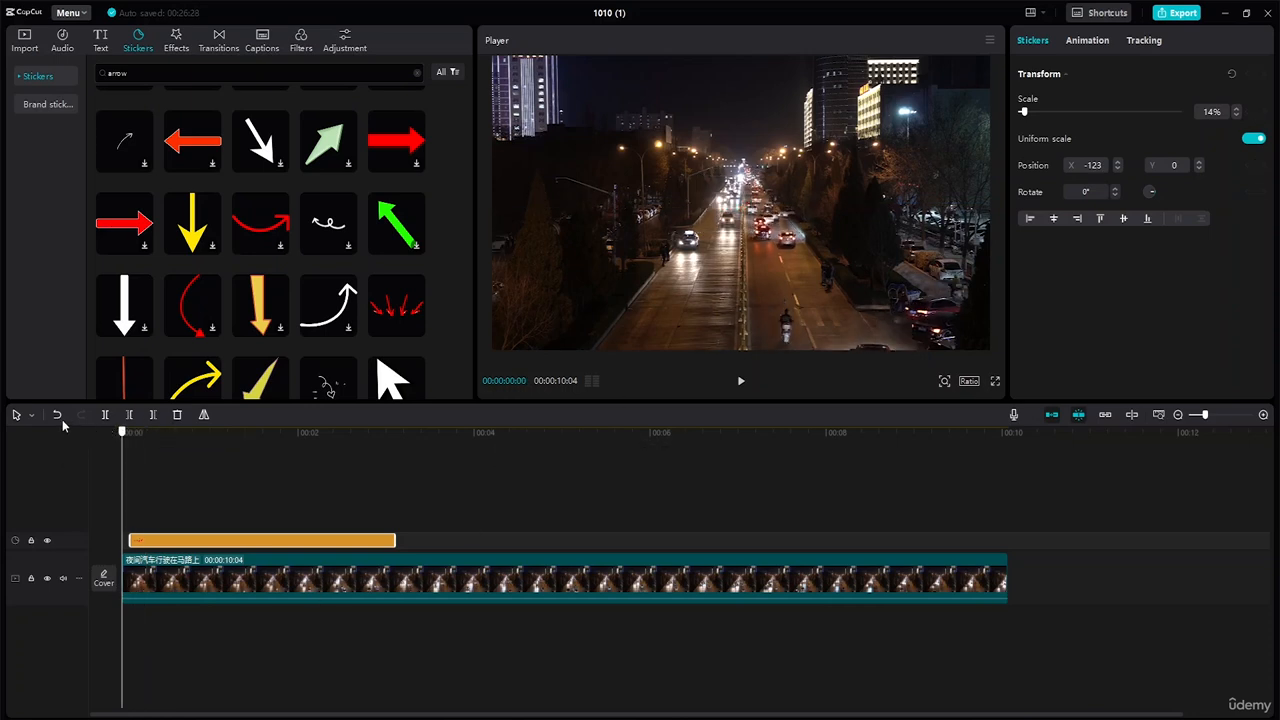
pyautogui.moveTo(167, 540); pyautogui.dragTo(160, 540)
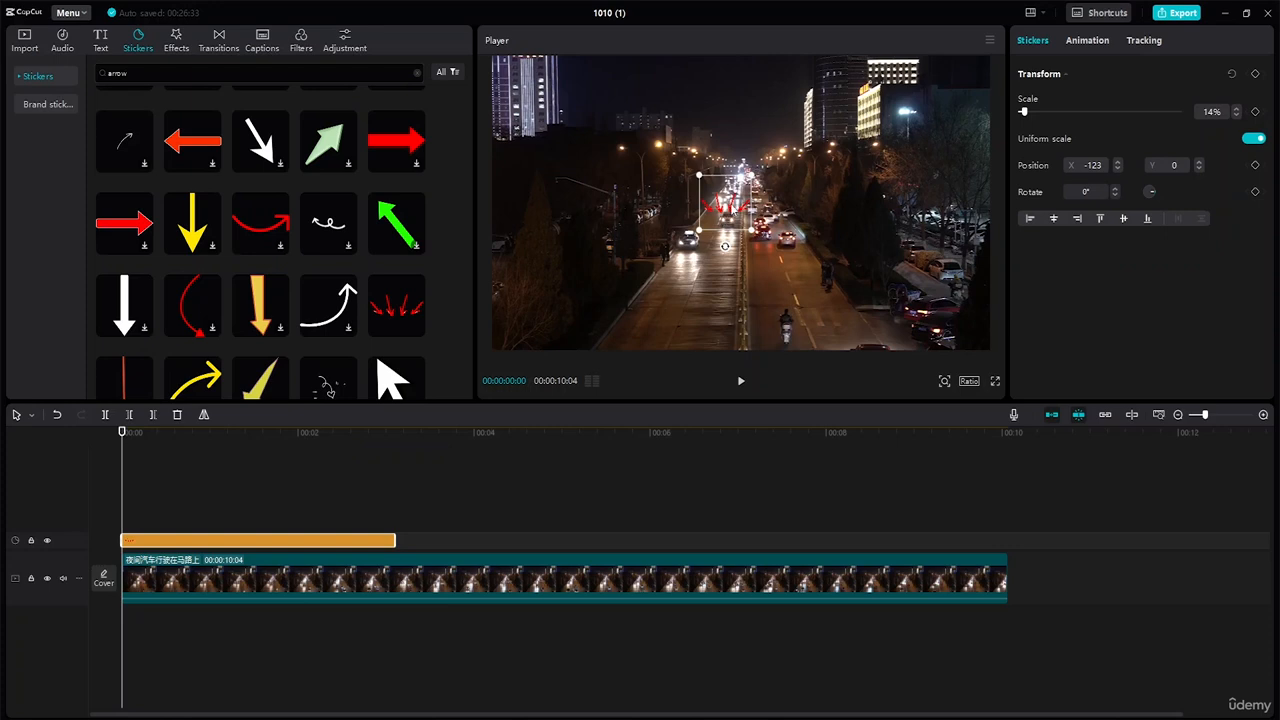
pyautogui.moveTo(730, 214); pyautogui.dragTo(724, 204)
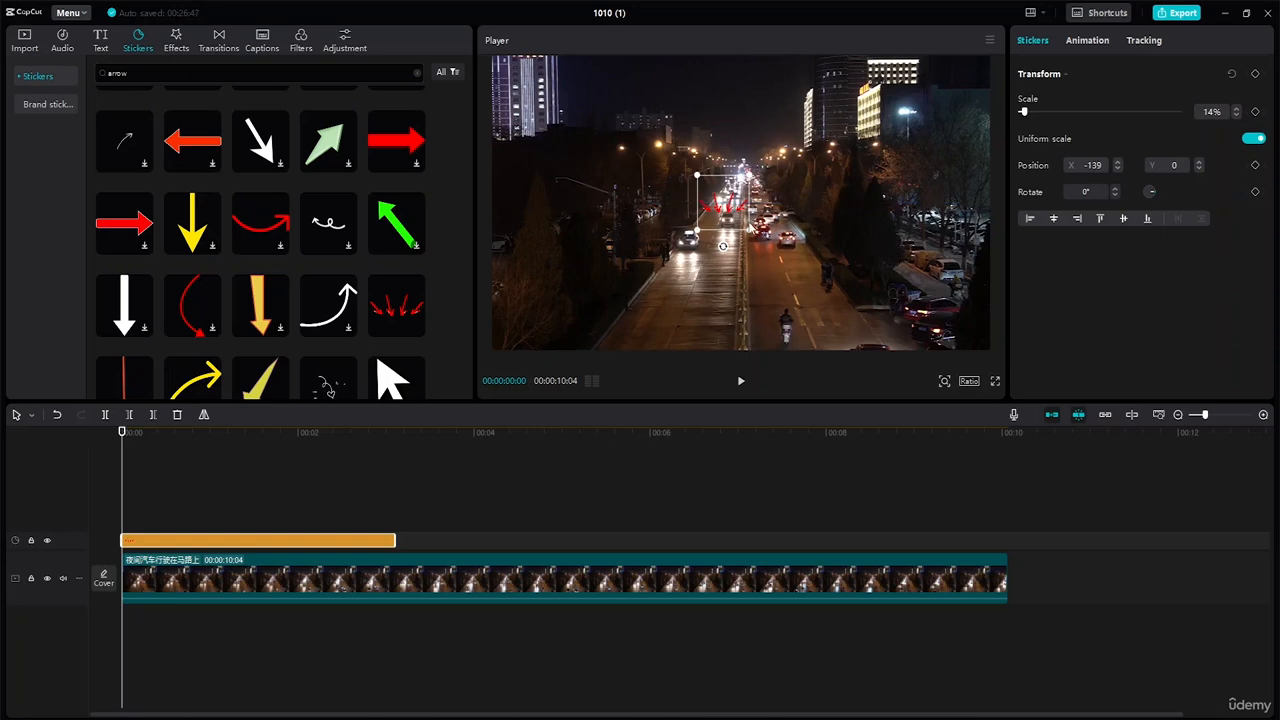
pyautogui.moveTo(724, 204); pyautogui.dragTo(728, 204)
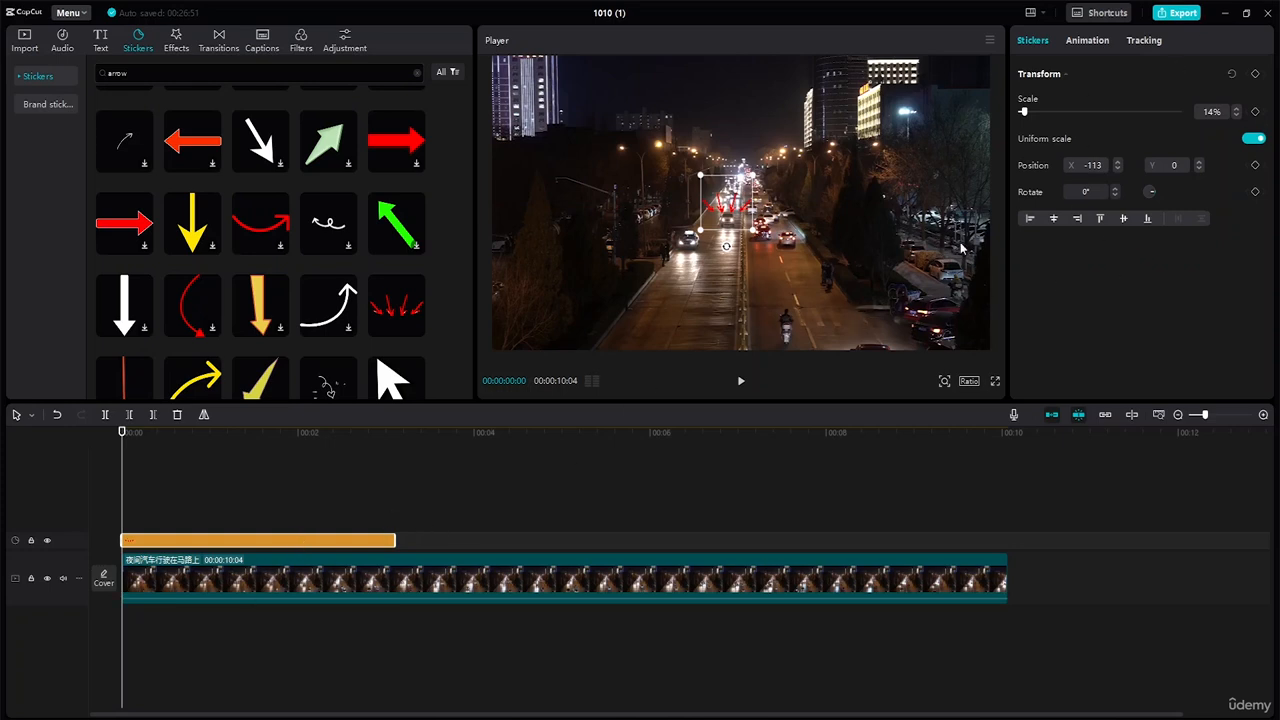
# Step: Apply motion tracking to the red arrows sticker, with the tracking box fitted around the oncoming car, and run it
pyautogui.click(1150, 42)
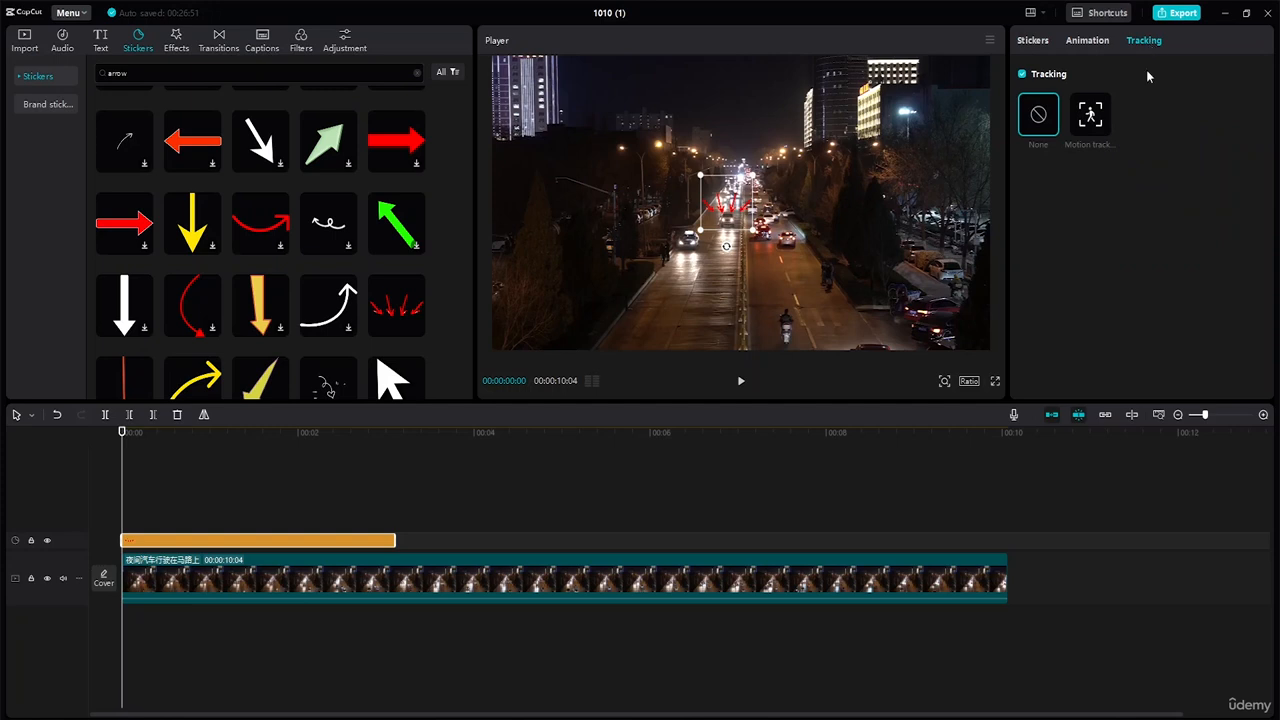
pyautogui.click(1094, 118)
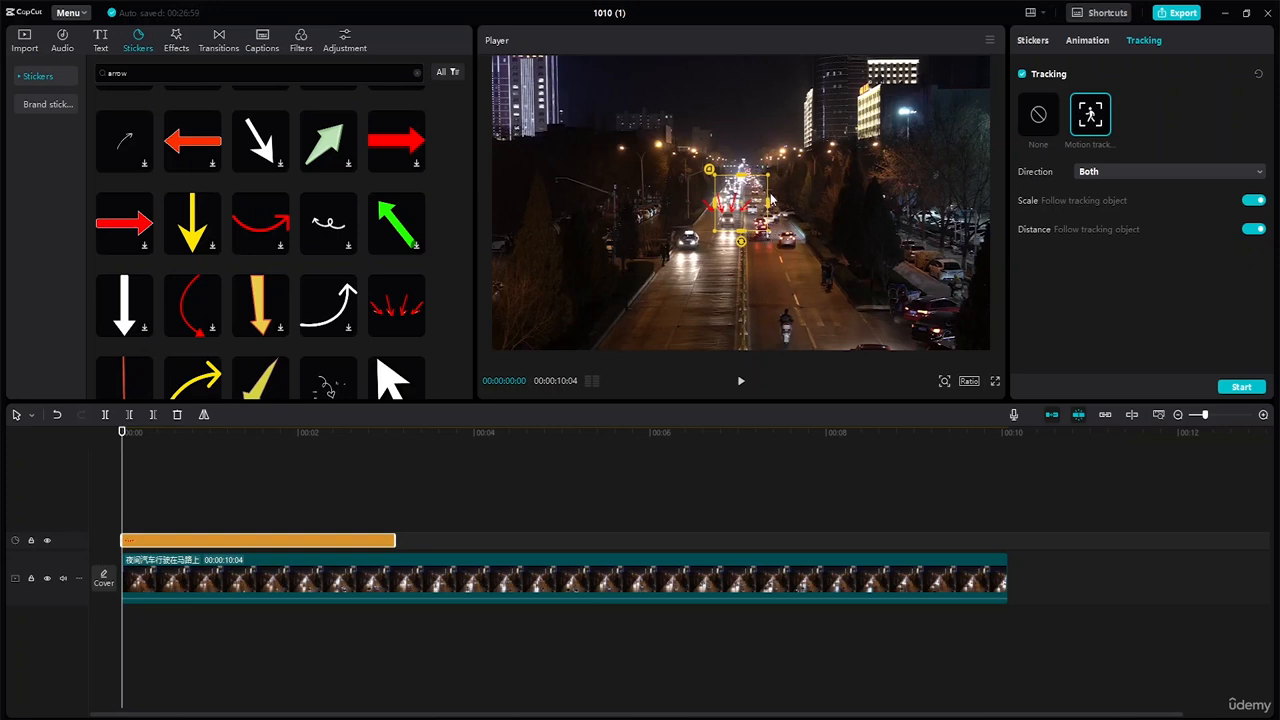
pyautogui.moveTo(768, 203); pyautogui.dragTo(735, 218)
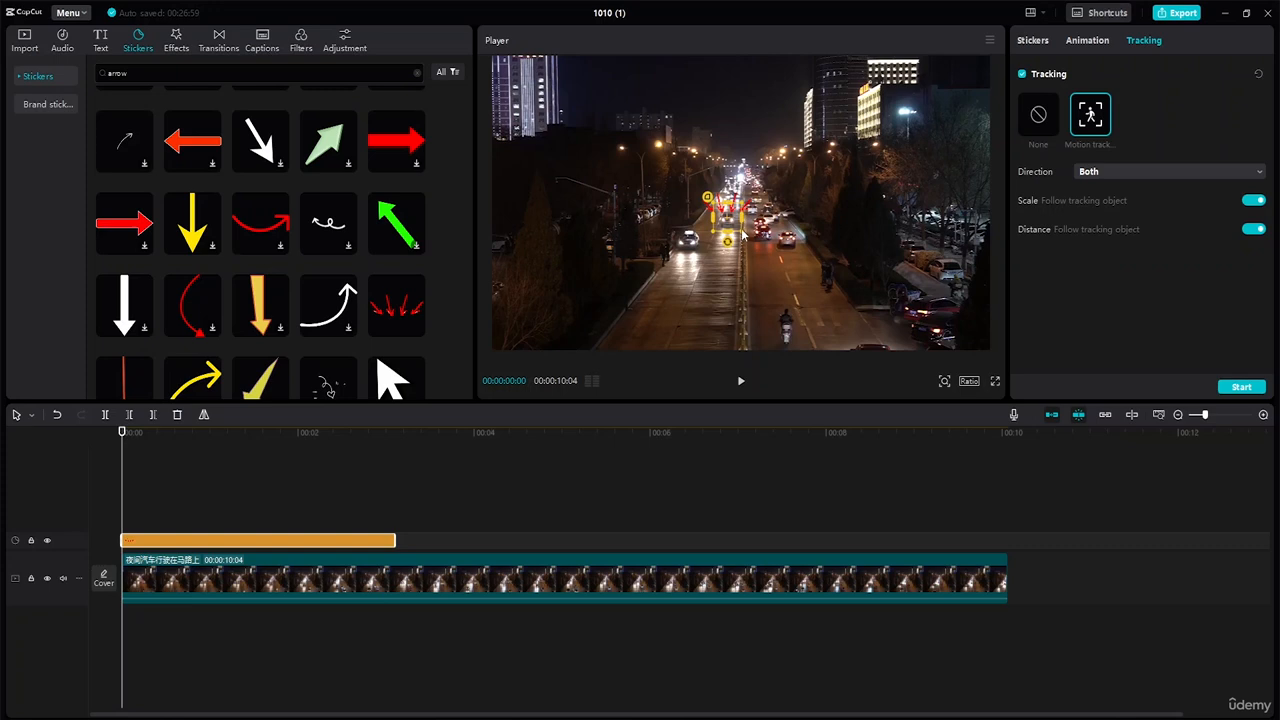
pyautogui.moveTo(728, 215); pyautogui.dragTo(729, 219)
pyautogui.moveTo(125, 433); pyautogui.dragTo(53, 482)
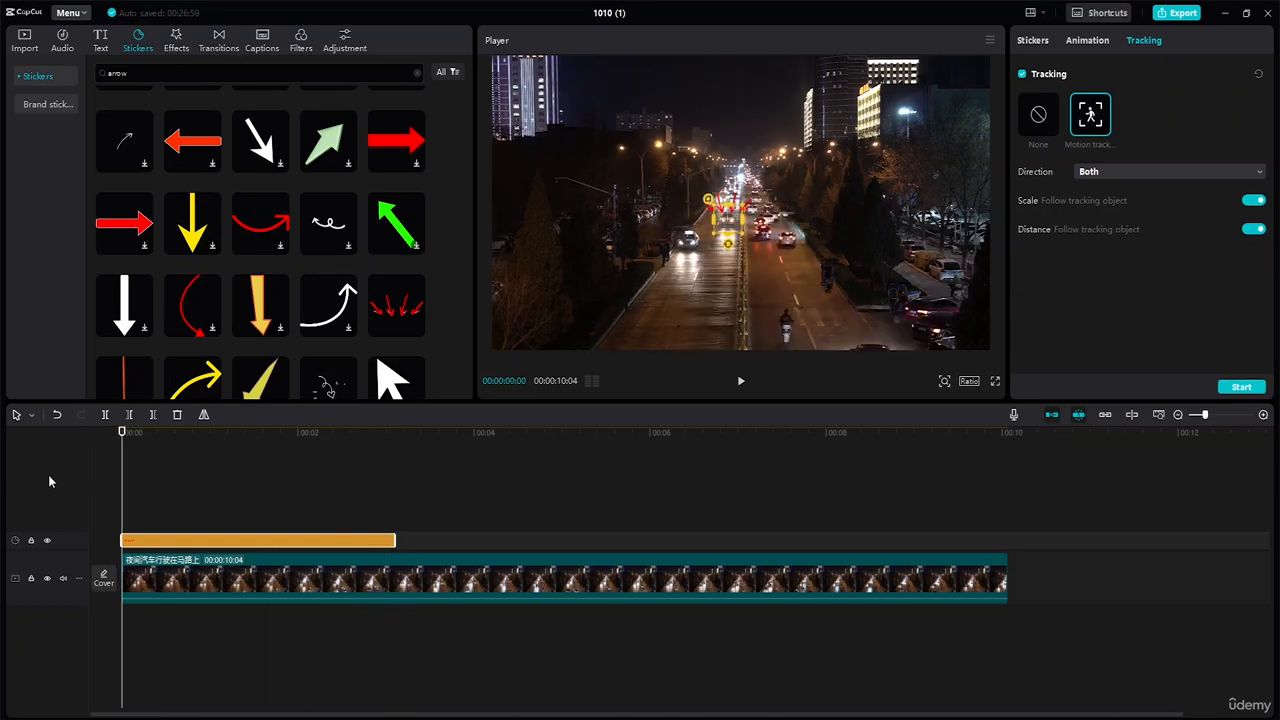
pyautogui.click(1241, 388)
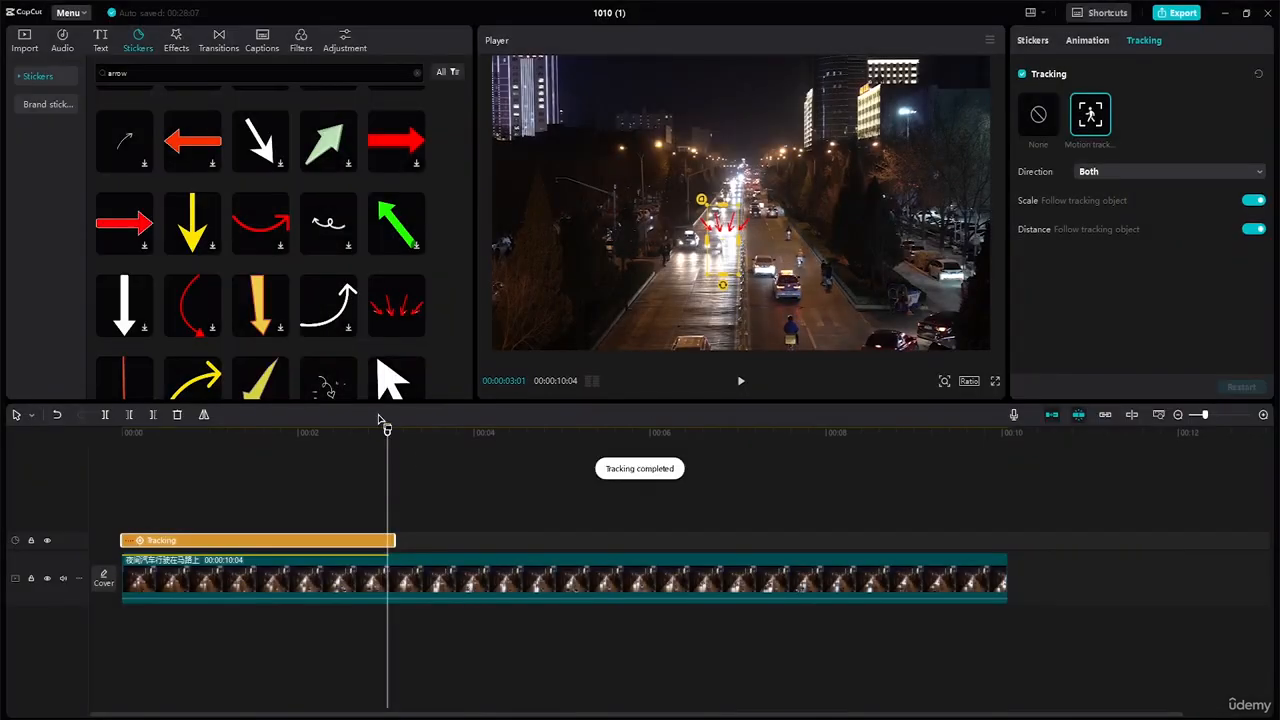
# Step: At the start of the timeline, shrink the red arrows sticker, refit the tracking box tightly around the oncoming car and rerun the tracking
pyautogui.moveTo(381, 422); pyautogui.dragTo(57, 416)
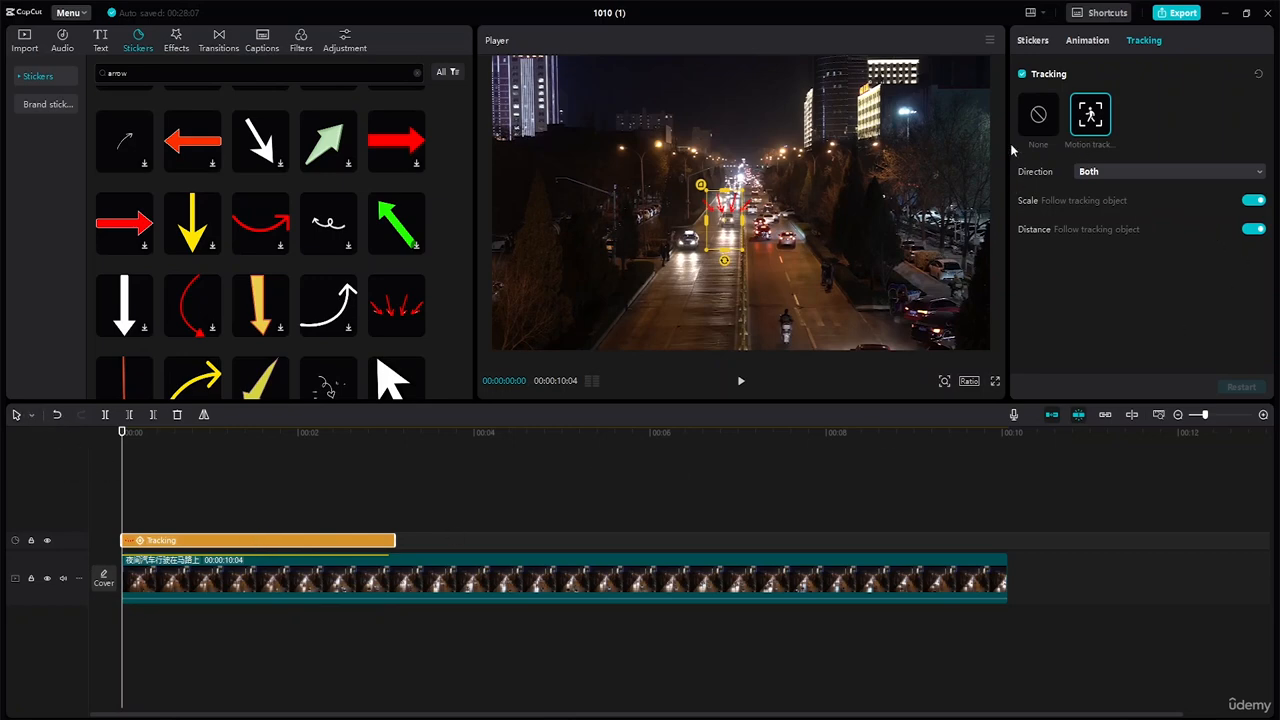
pyautogui.moveTo(724, 250); pyautogui.dragTo(728, 221)
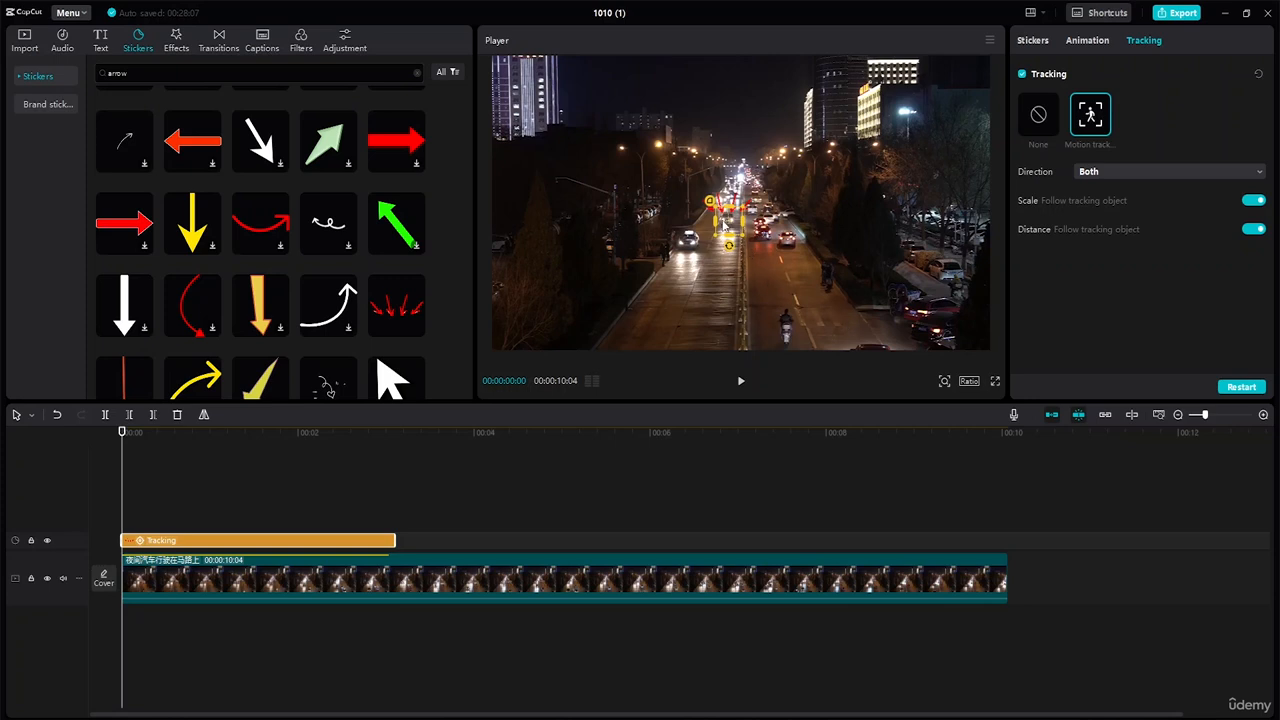
pyautogui.click(723, 224)
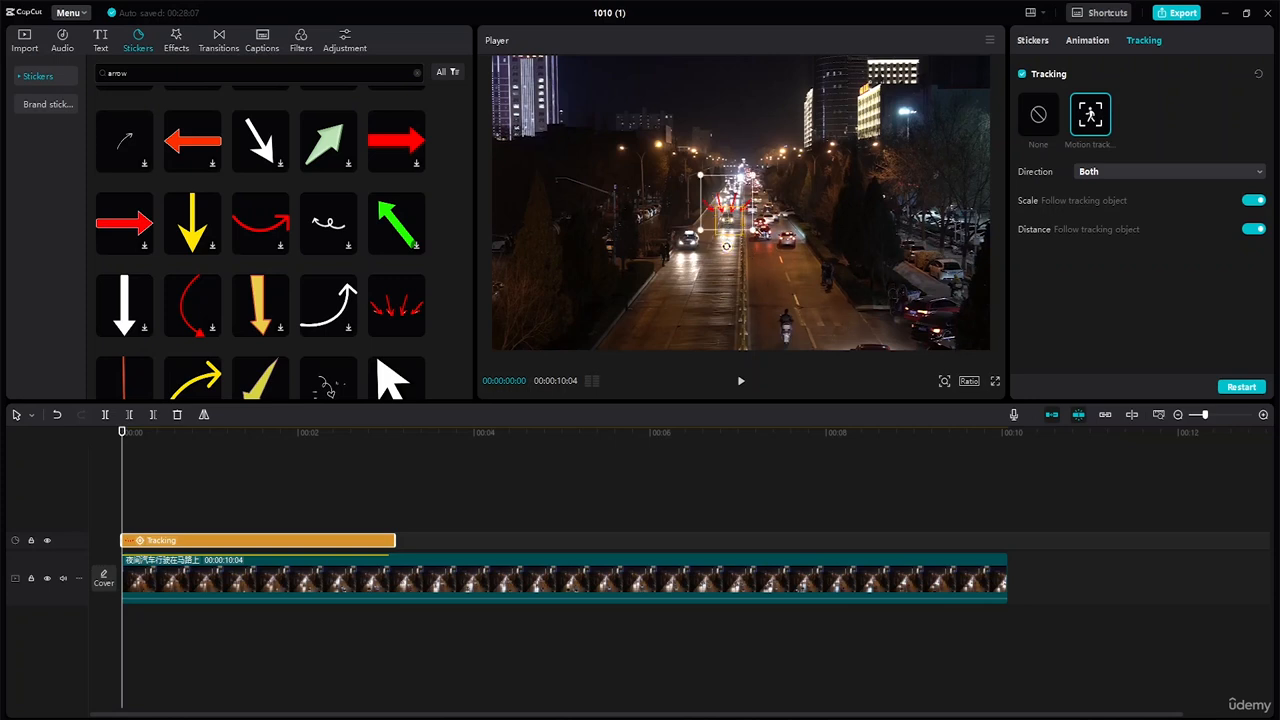
pyautogui.moveTo(754, 231)
pyautogui.mouseDown()
pyautogui.moveTo(729, 216)
pyautogui.moveTo(740, 238)
pyautogui.mouseUp()
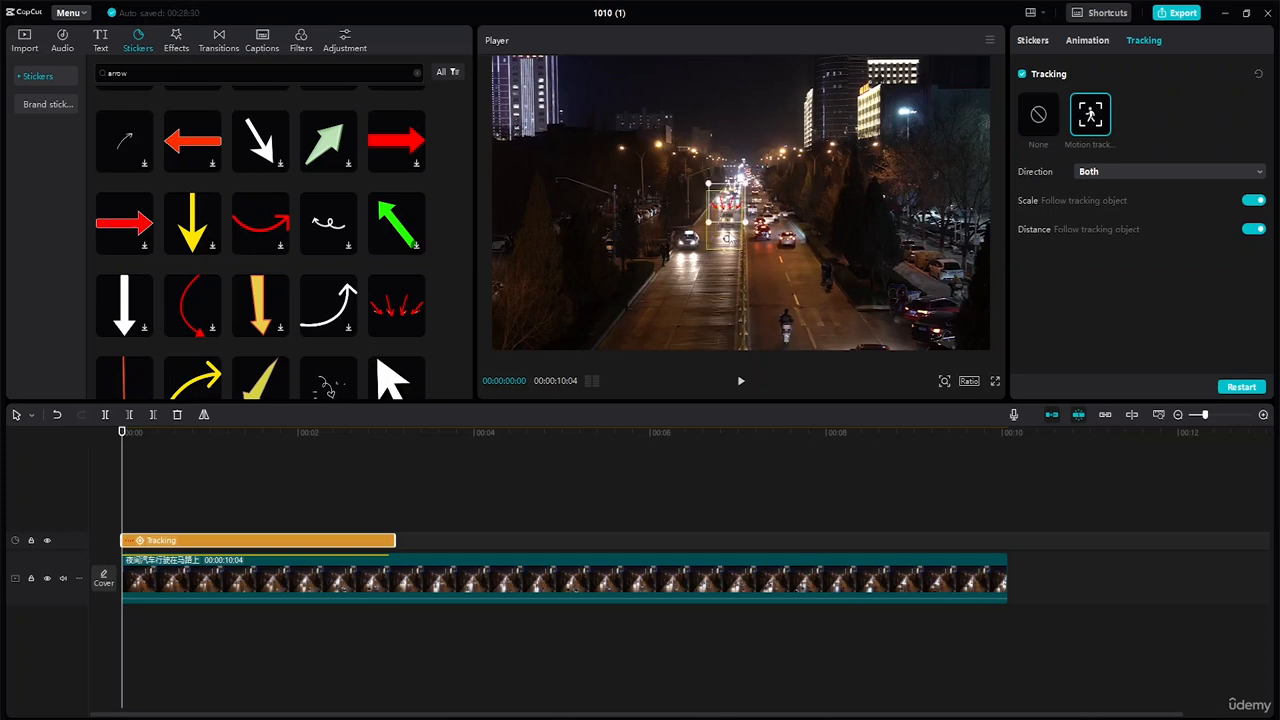
pyautogui.click(725, 238)
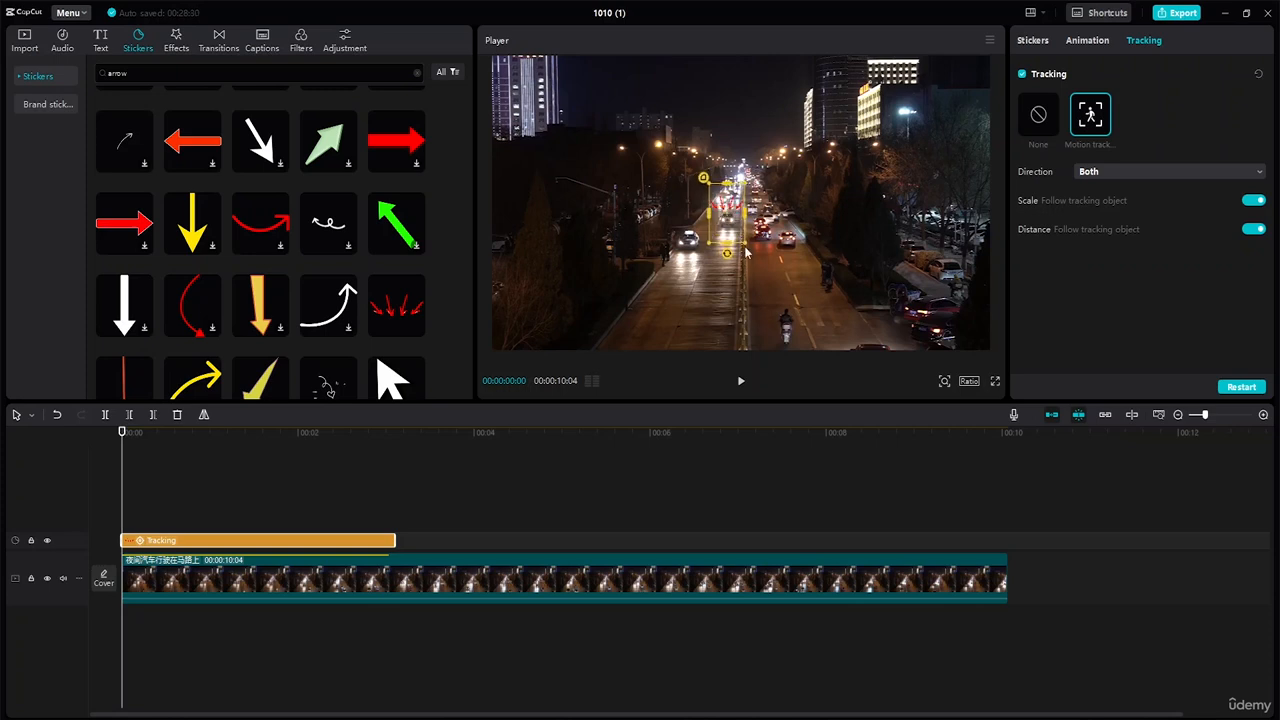
pyautogui.moveTo(745, 246); pyautogui.dragTo(740, 239)
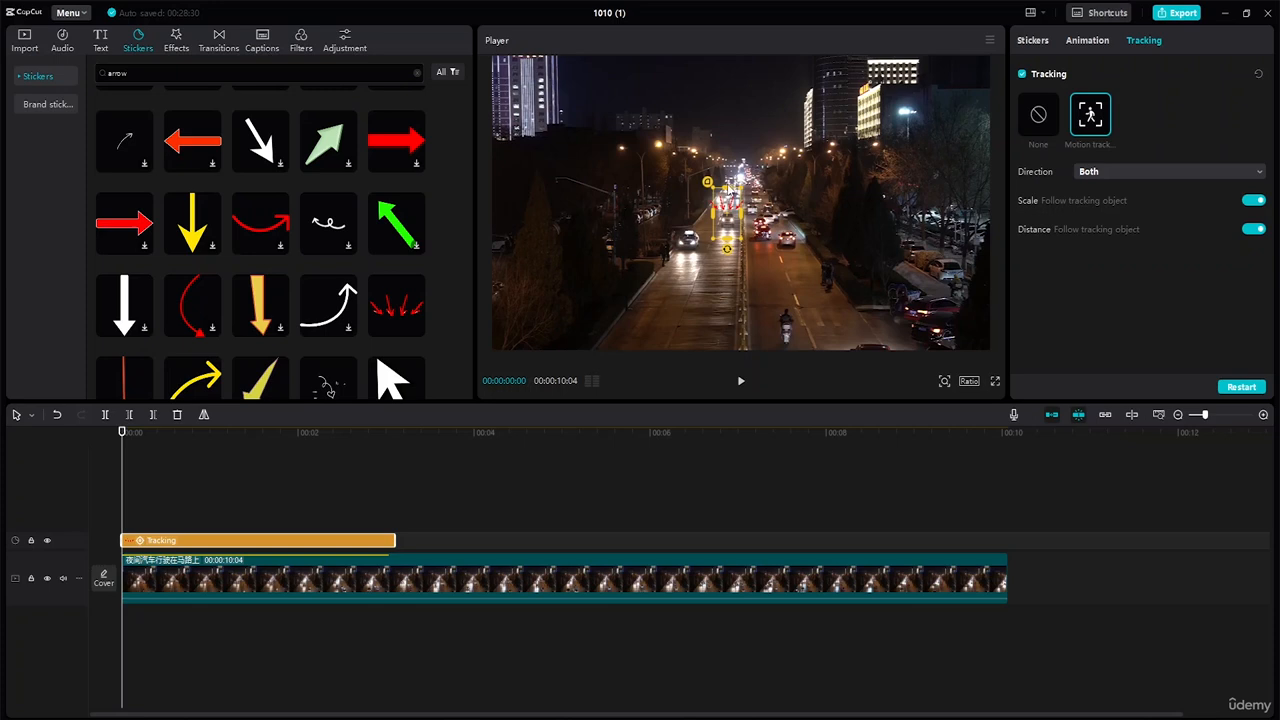
pyautogui.moveTo(729, 188); pyautogui.dragTo(731, 230)
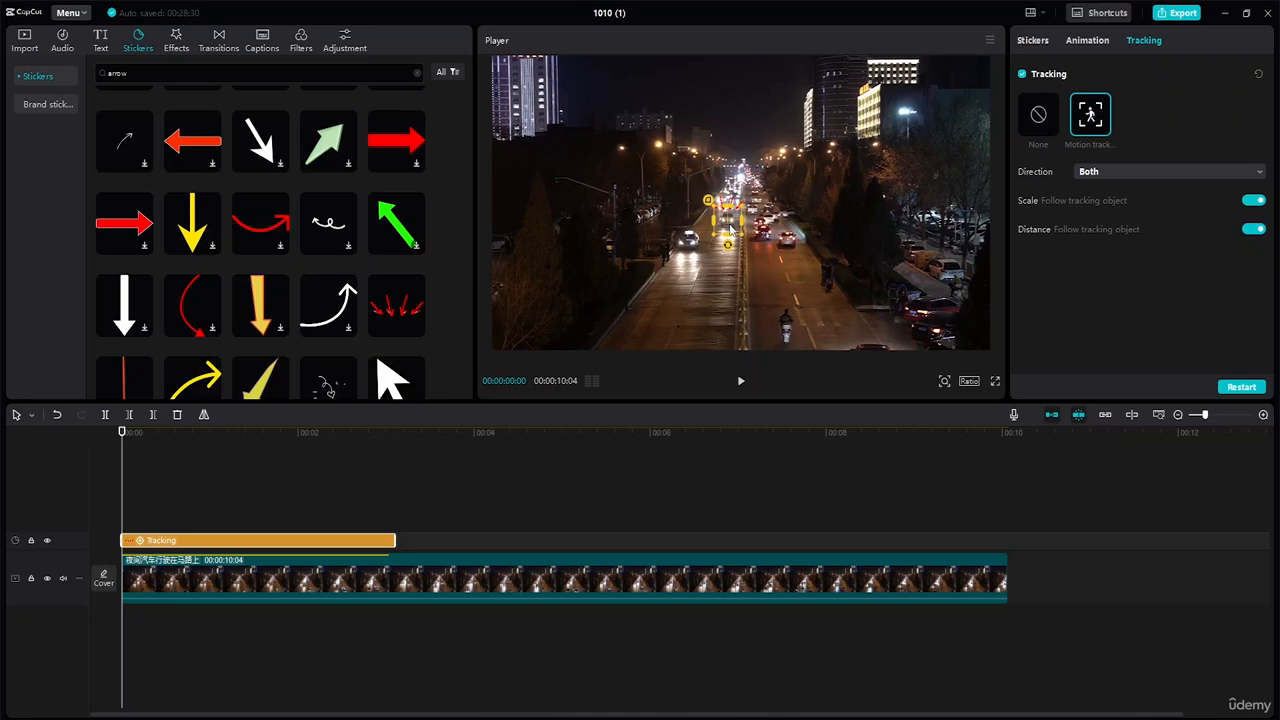
pyautogui.click(1241, 387)
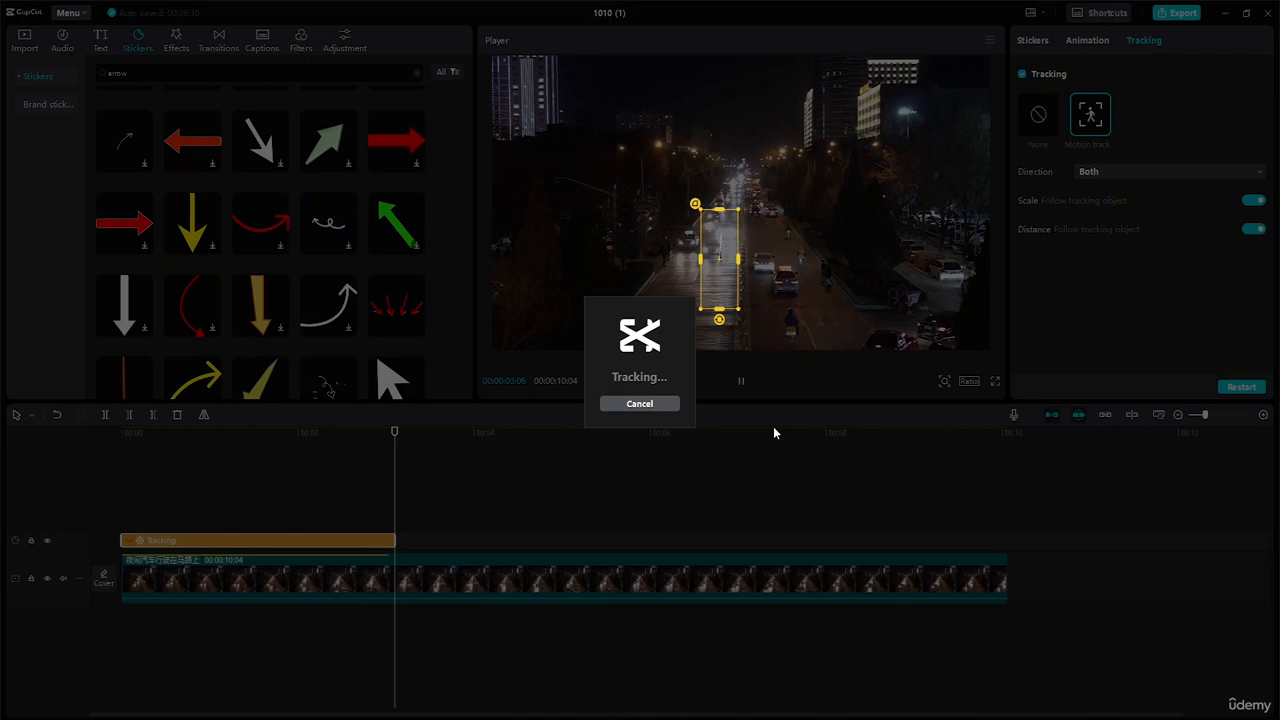
pyautogui.click(640, 403)
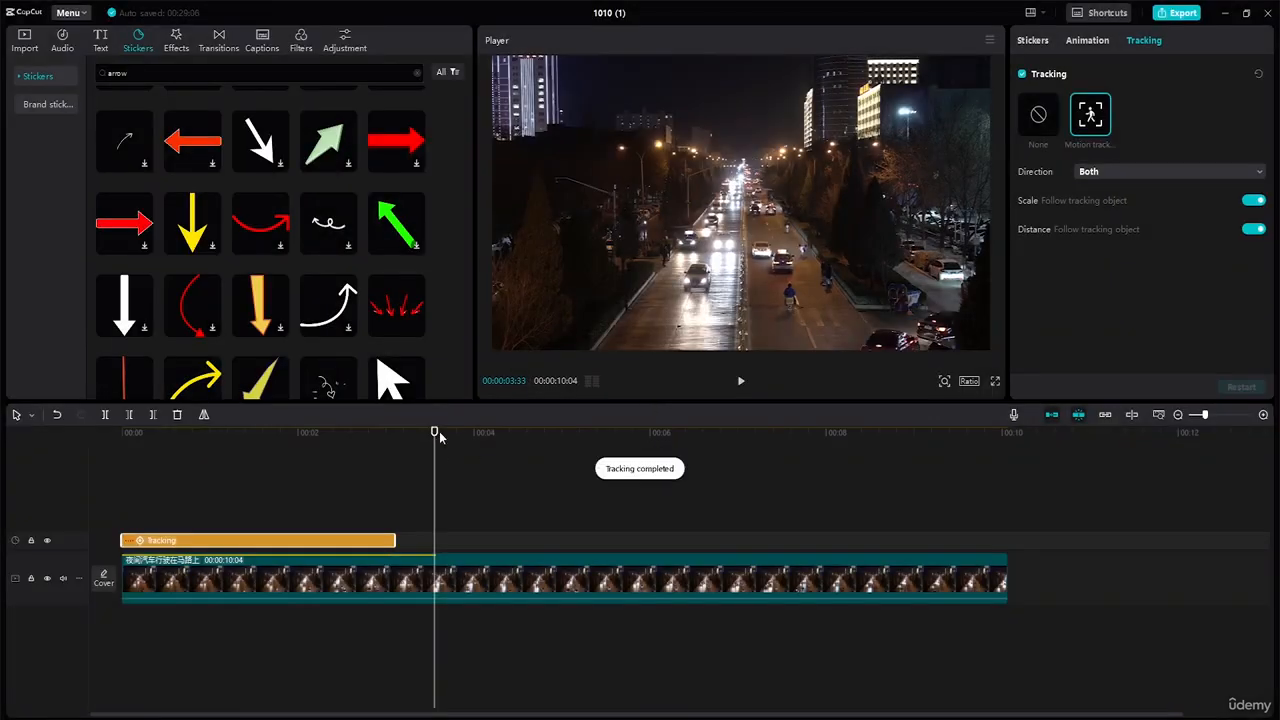
# Step: Play back the tracked red arrows sticker from the start of the timeline and scrub through the section around 4 seconds
pyautogui.moveTo(434, 436); pyautogui.dragTo(0, 375)
pyautogui.press('space')
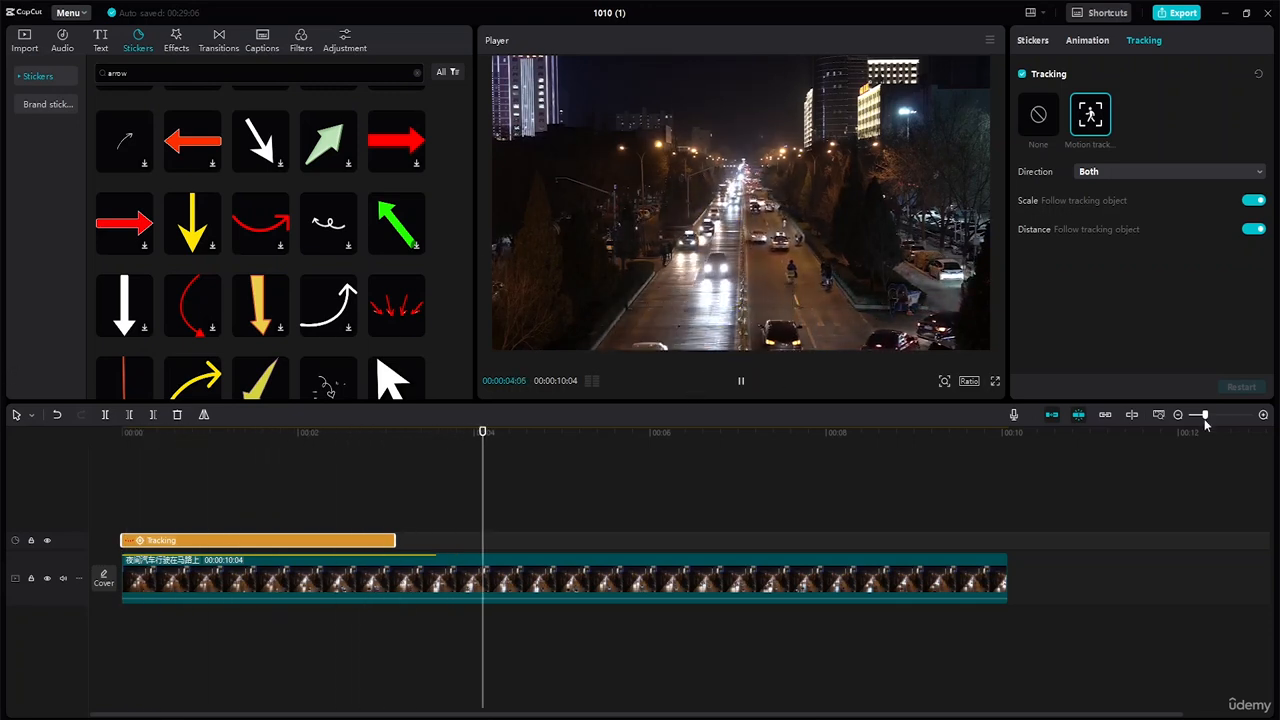
pyautogui.press('space')
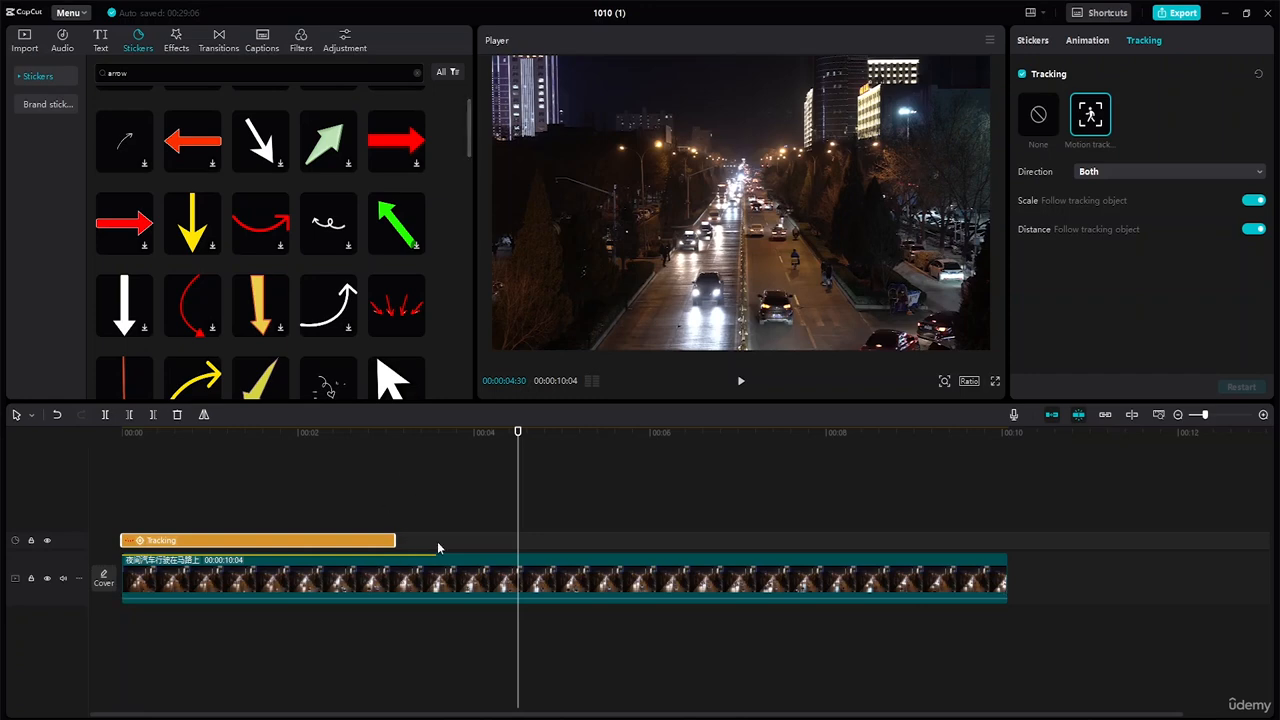
pyautogui.moveTo(518, 432); pyautogui.dragTo(437, 432)
pyautogui.click(489, 451)
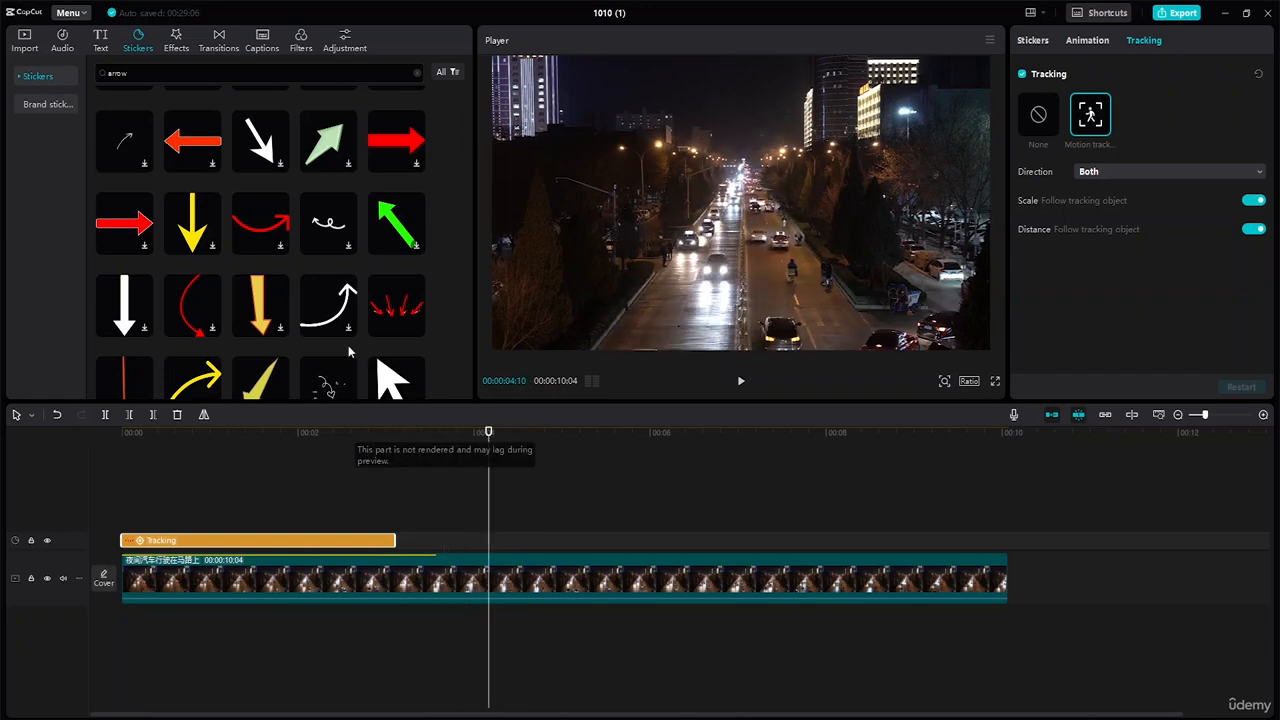
# Step: Preview the red right-arrow and orange down-arrow stickers, and add the down-arrow above the traffic clip at about 00:00:04:42
pyautogui.click(398, 143)
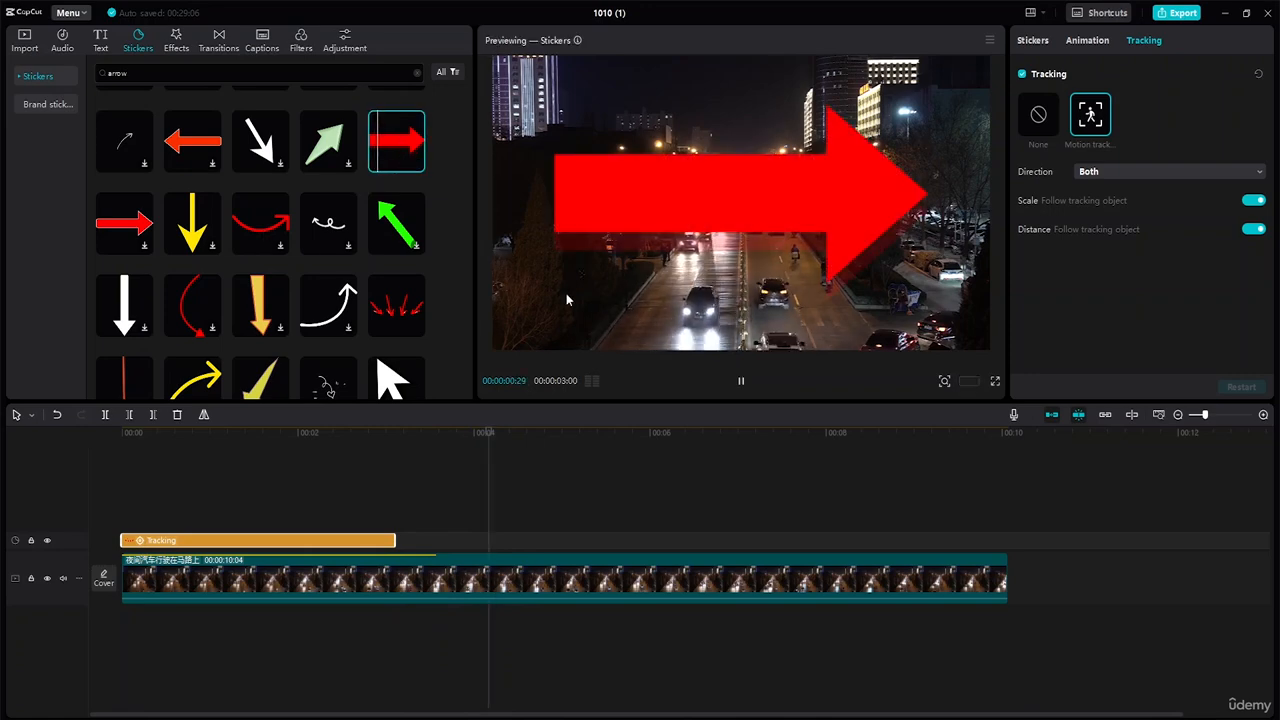
pyautogui.moveTo(409, 146)
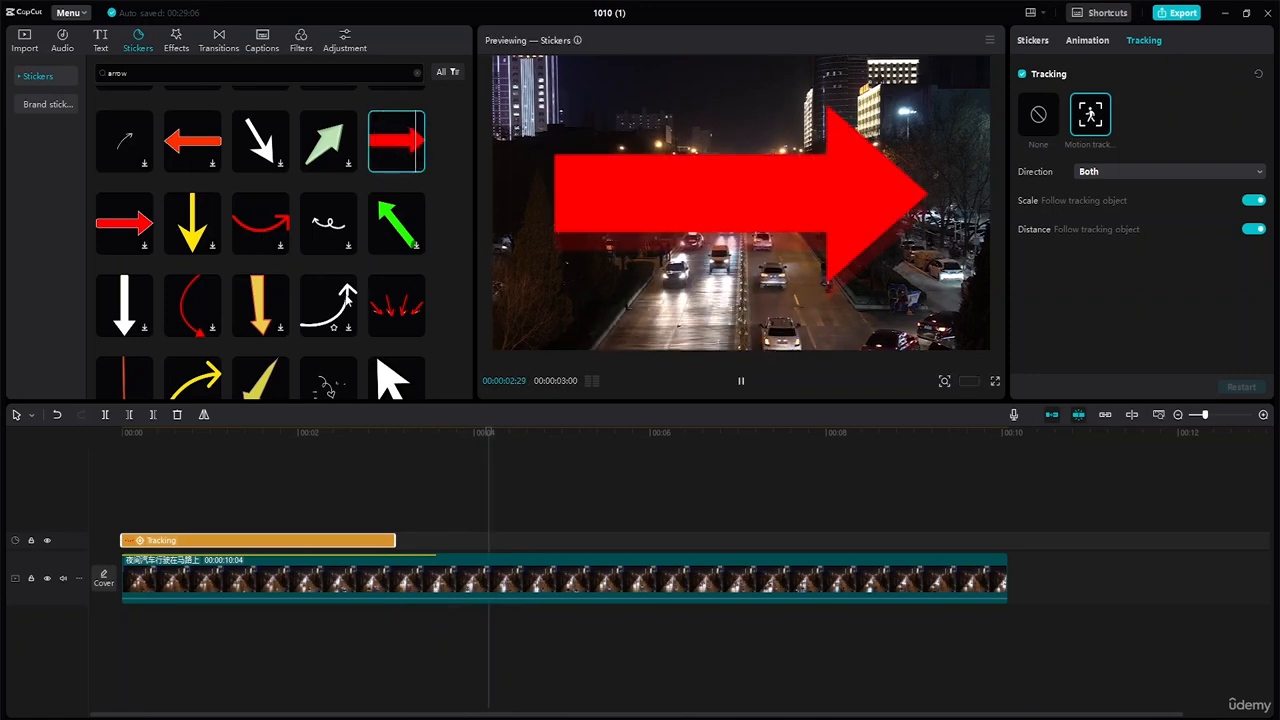
pyautogui.click(261, 302)
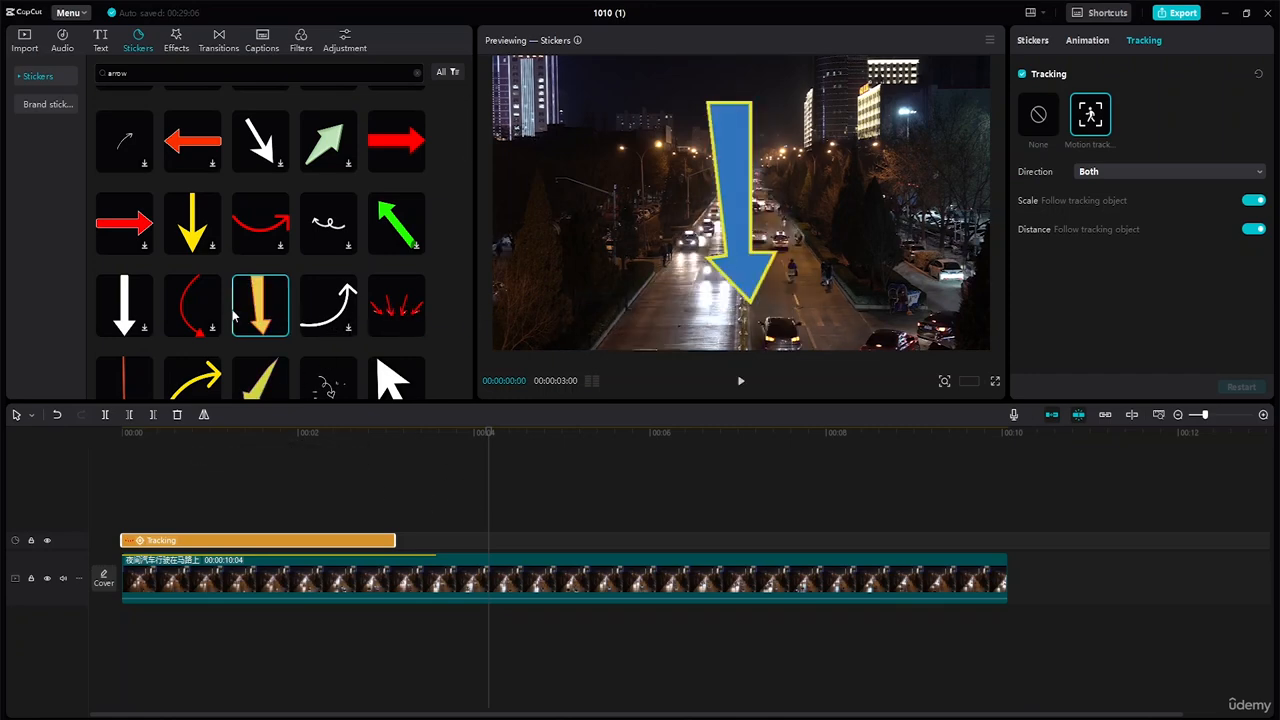
pyautogui.moveTo(279, 290)
pyautogui.moveTo(279, 290); pyautogui.dragTo(536, 538)
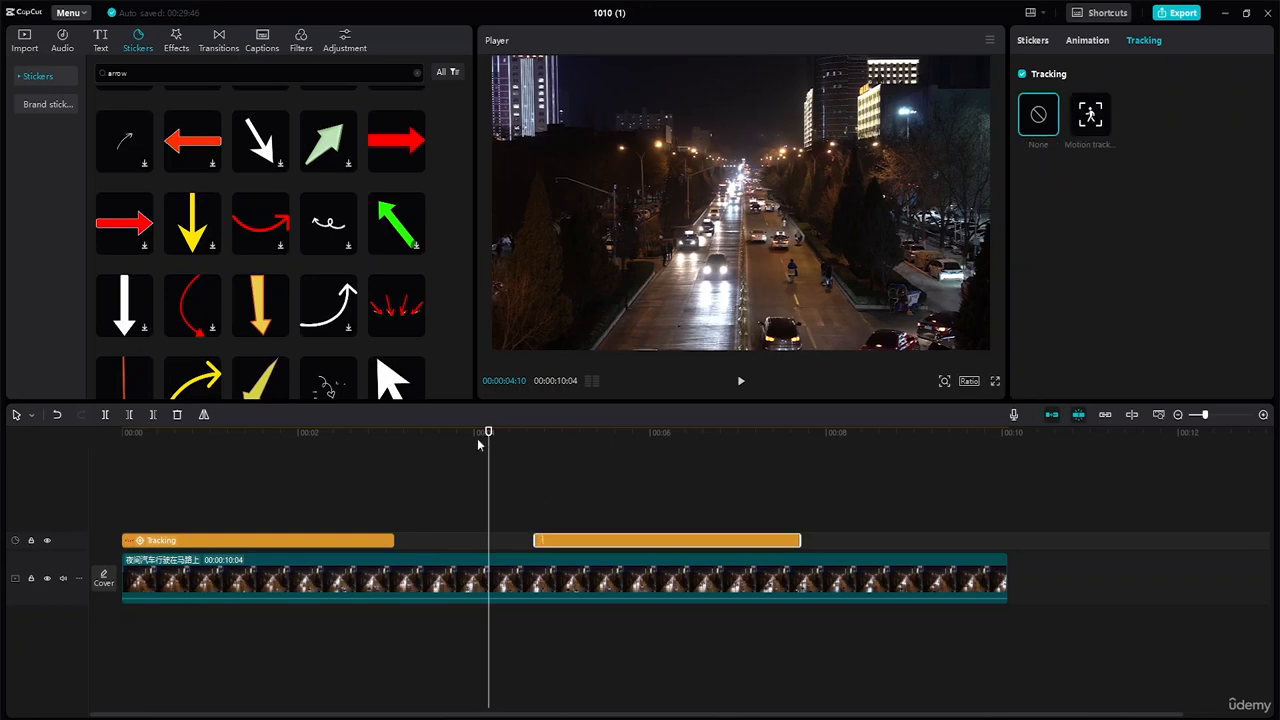
# Step: Scale the down-arrow sticker to 21% and place it over the car entering the lower part of the right-hand lane
pyautogui.moveTo(489, 432); pyautogui.dragTo(624, 439)
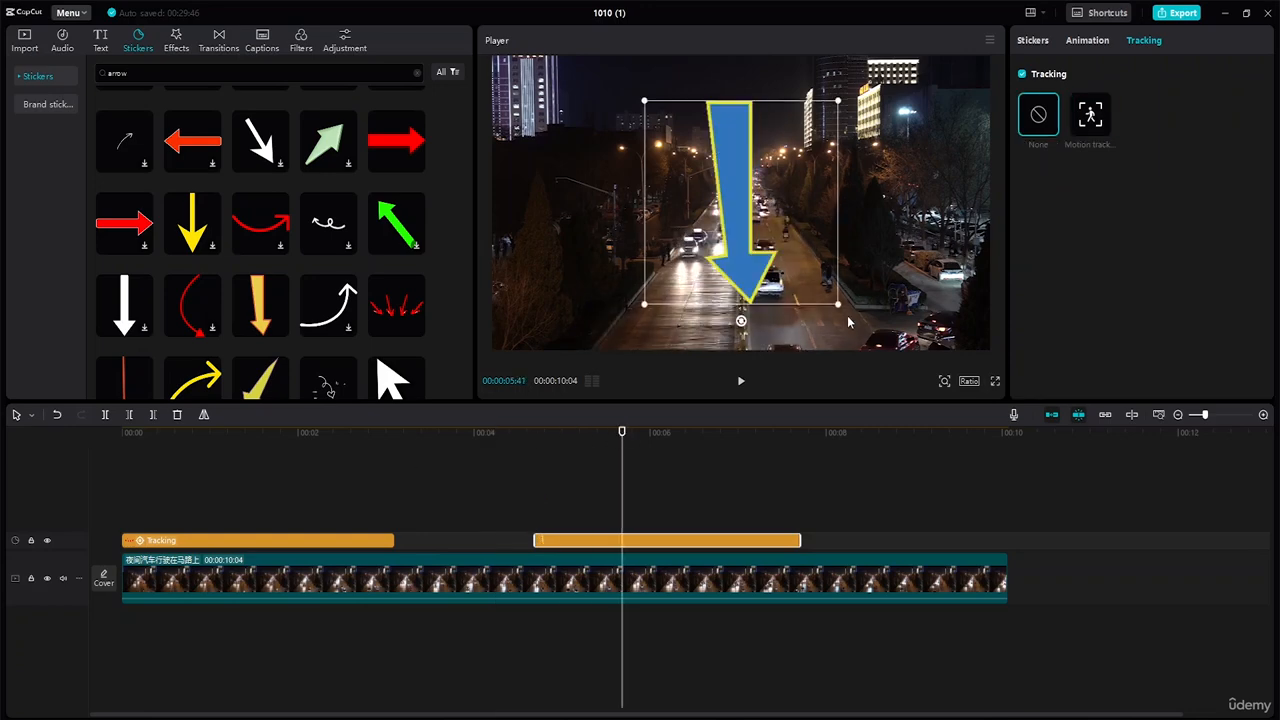
pyautogui.moveTo(836, 305); pyautogui.dragTo(761, 223)
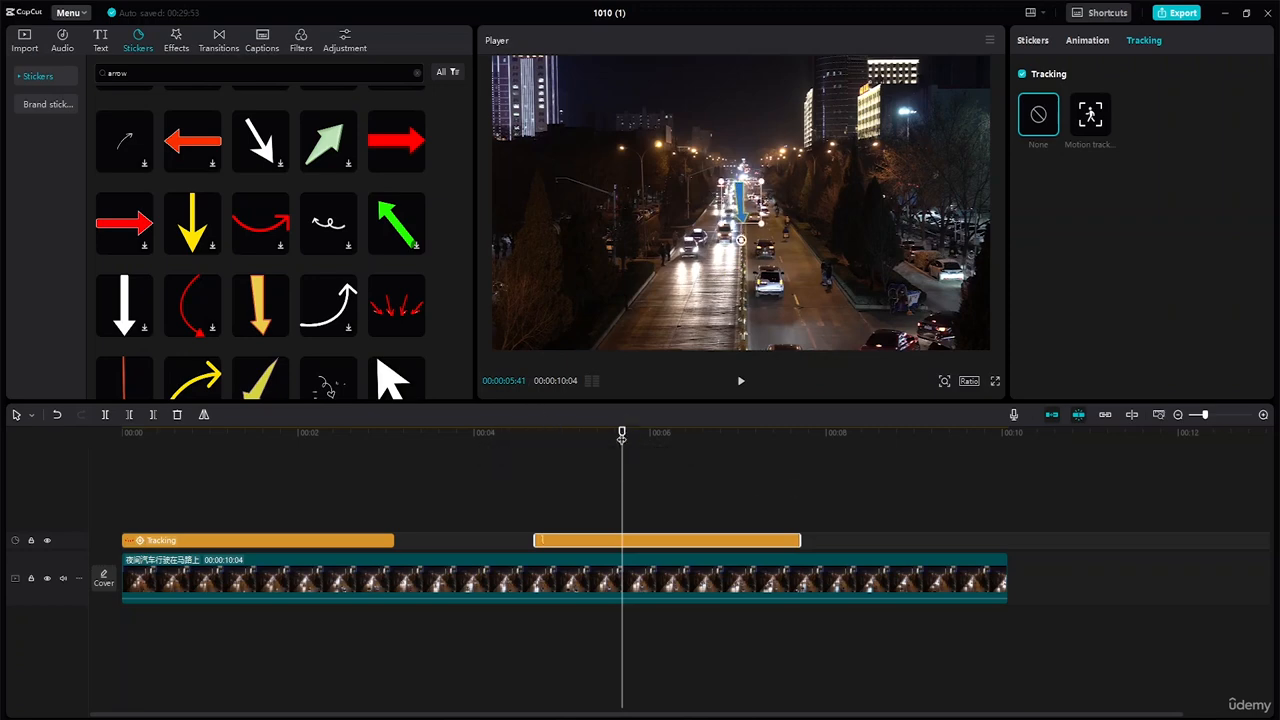
pyautogui.moveTo(622, 432); pyautogui.dragTo(535, 432)
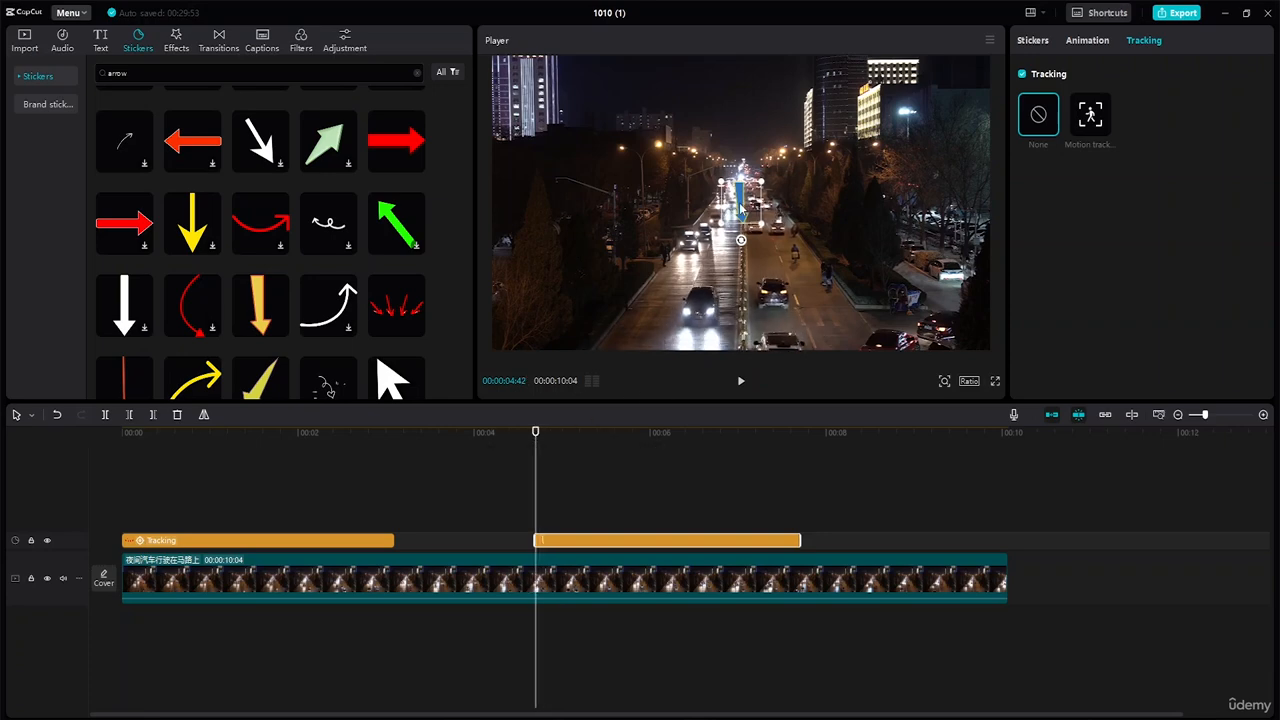
pyautogui.moveTo(741, 209); pyautogui.dragTo(777, 315)
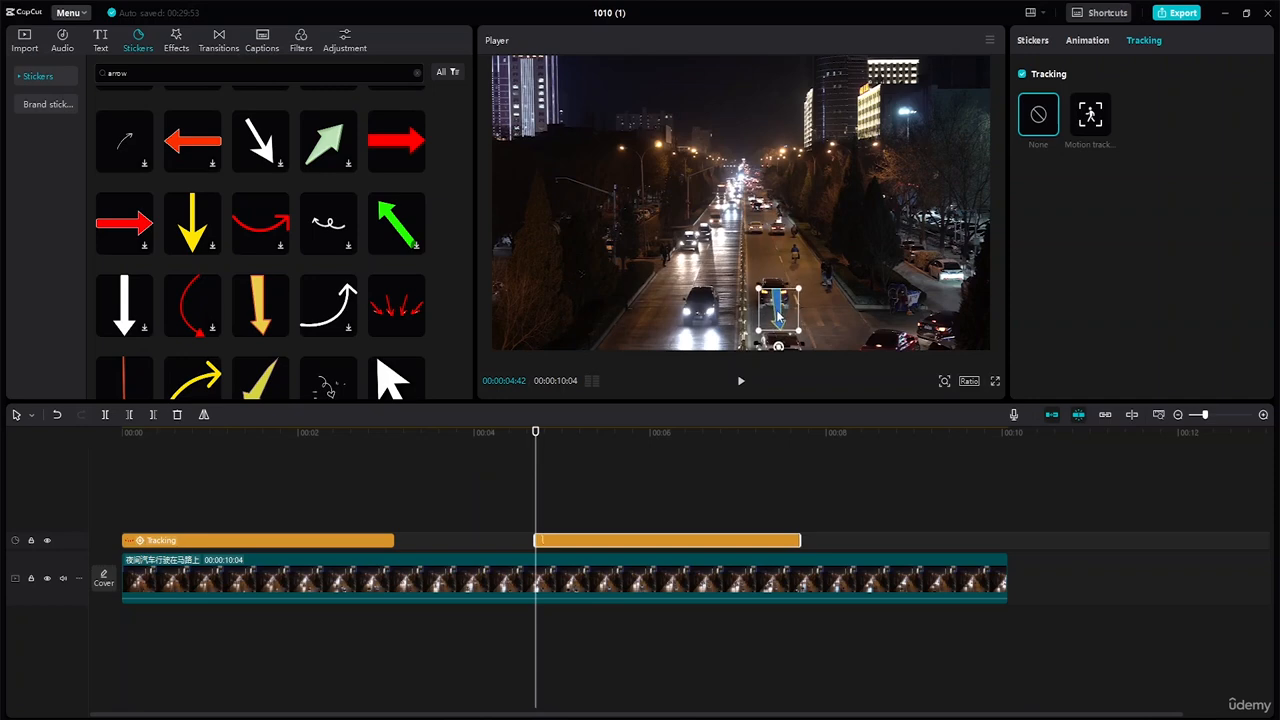
pyautogui.moveTo(777, 314); pyautogui.dragTo(776, 310)
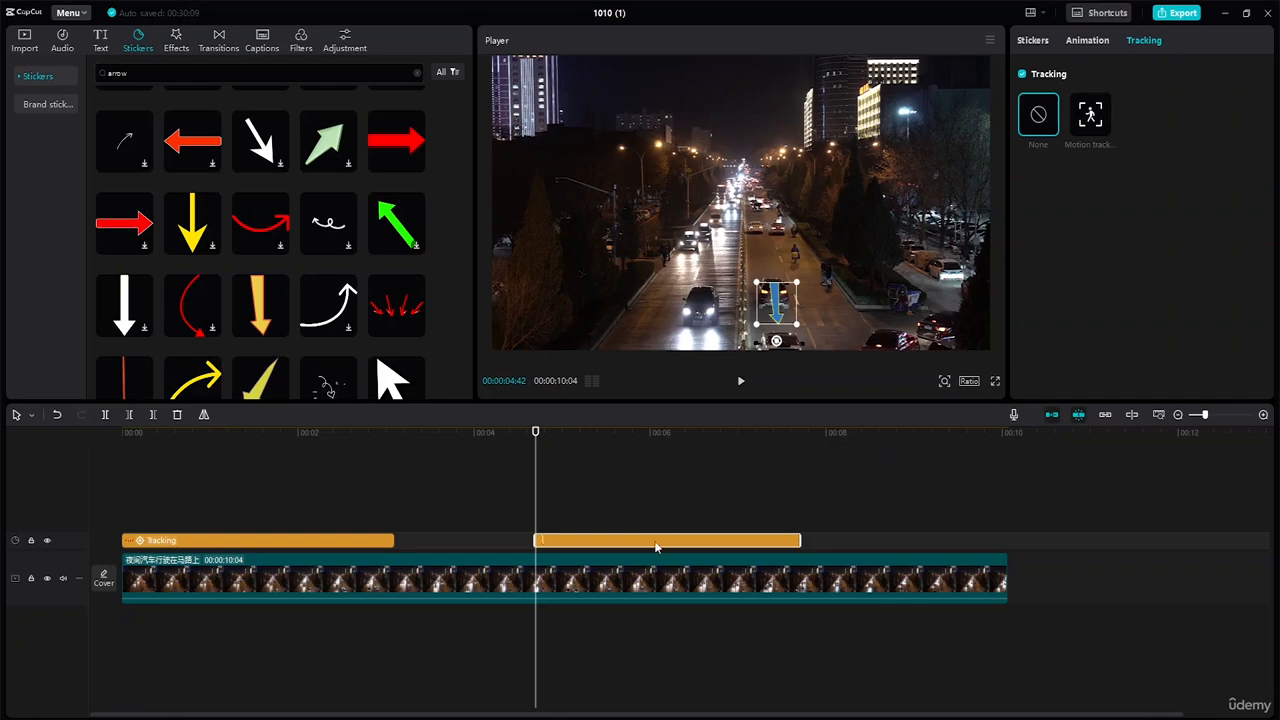
# Step: Apply motion tracking to the down-arrow sticker, fit the tracking box around the car at the frame's lower edge, and try to run it
pyautogui.click(1090, 117)
pyautogui.moveTo(742, 202); pyautogui.dragTo(785, 348)
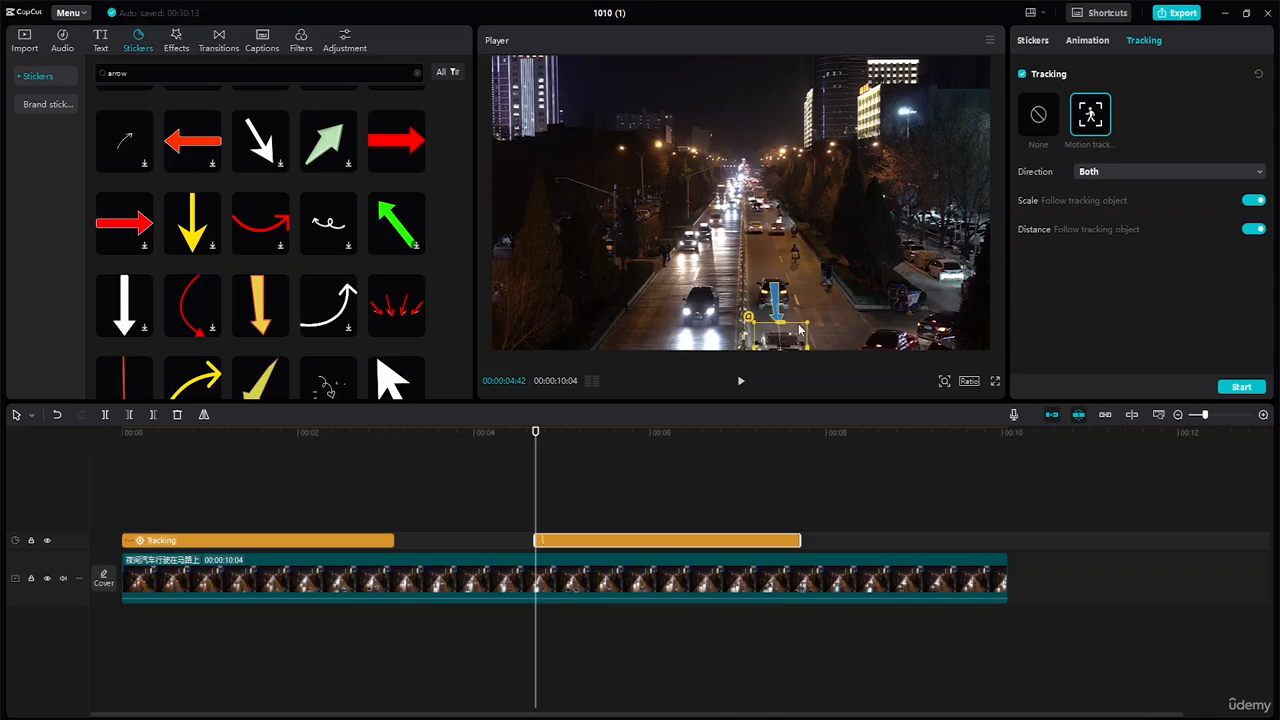
pyautogui.moveTo(784, 333); pyautogui.dragTo(783, 337)
pyautogui.click(1238, 388)
pyautogui.click(1246, 391)
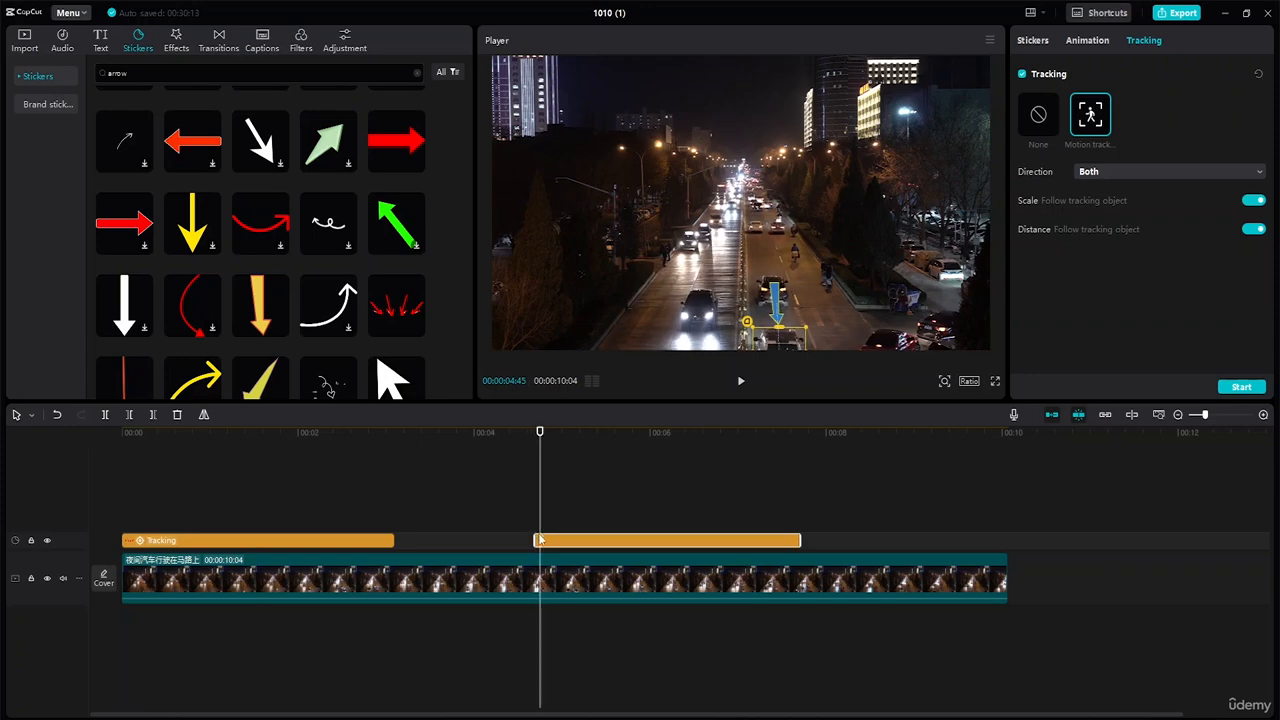
# Step: Trim the down-arrow sticker's start to about 5 seconds, and run its tracking with the box around the silver car and the arrow at X 236, Y -386
pyautogui.moveTo(537, 542); pyautogui.dragTo(560, 542)
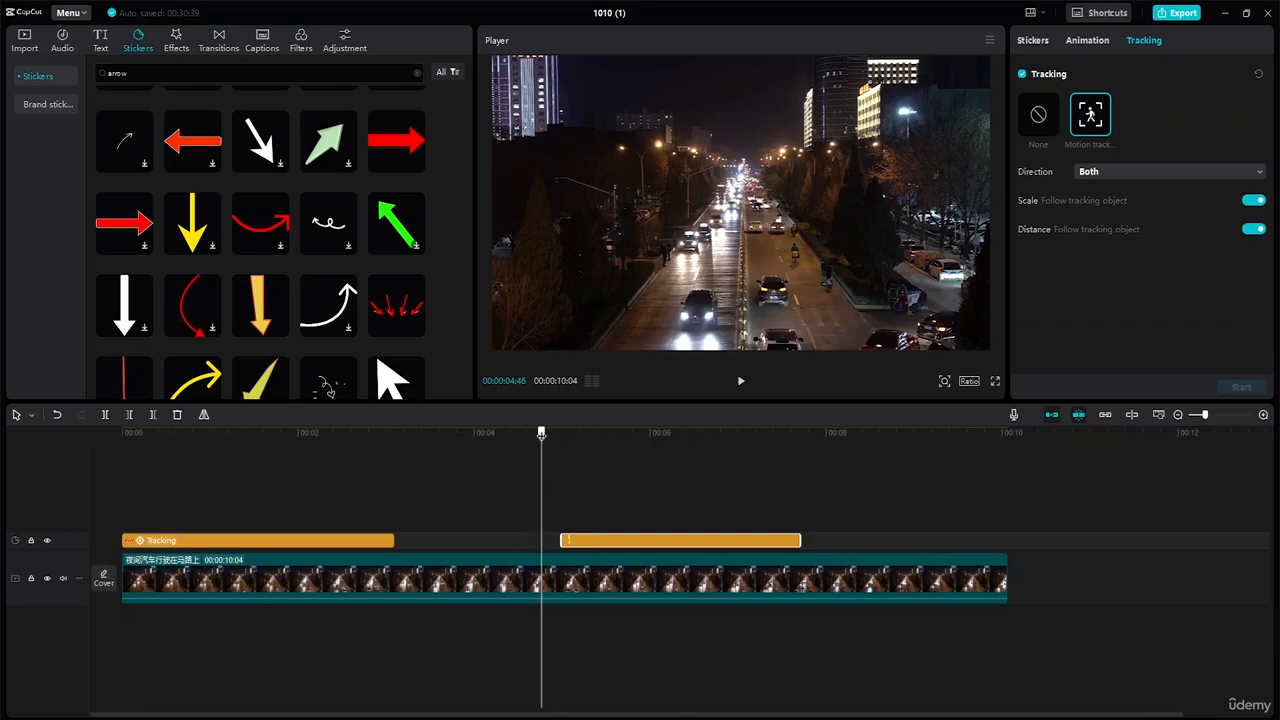
pyautogui.moveTo(540, 433); pyautogui.dragTo(590, 445)
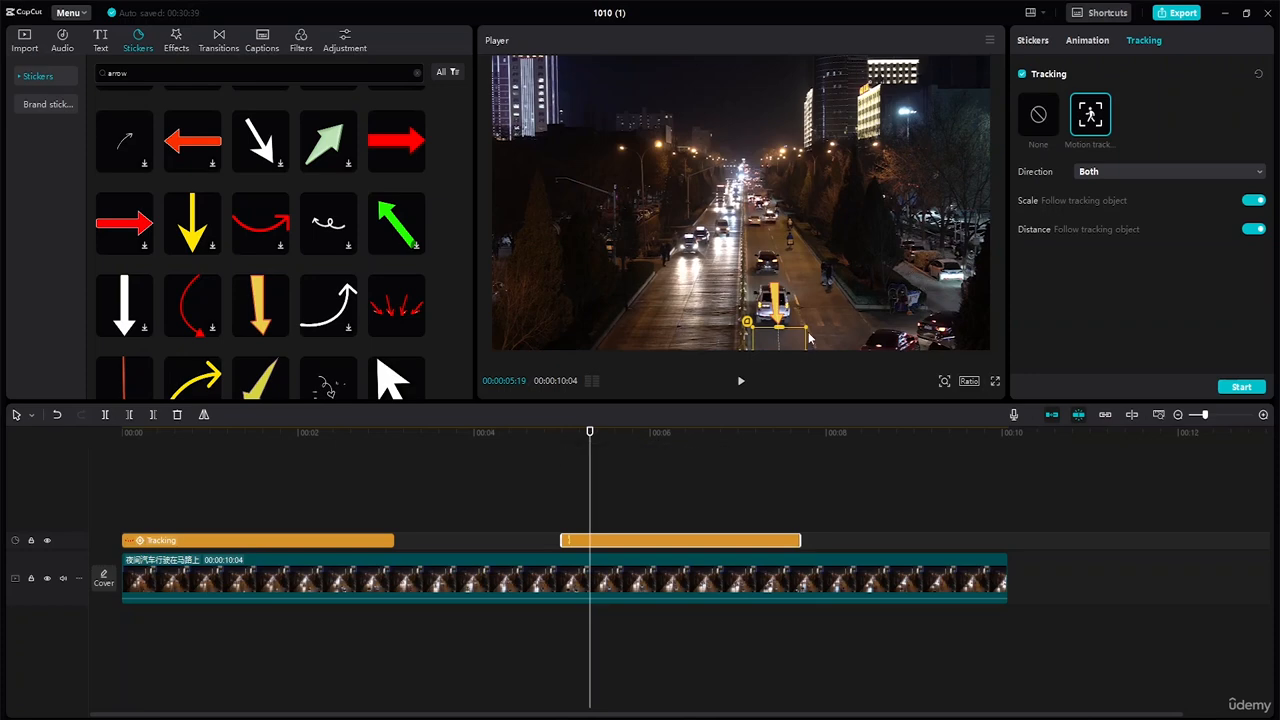
pyautogui.moveTo(798, 337); pyautogui.dragTo(773, 259)
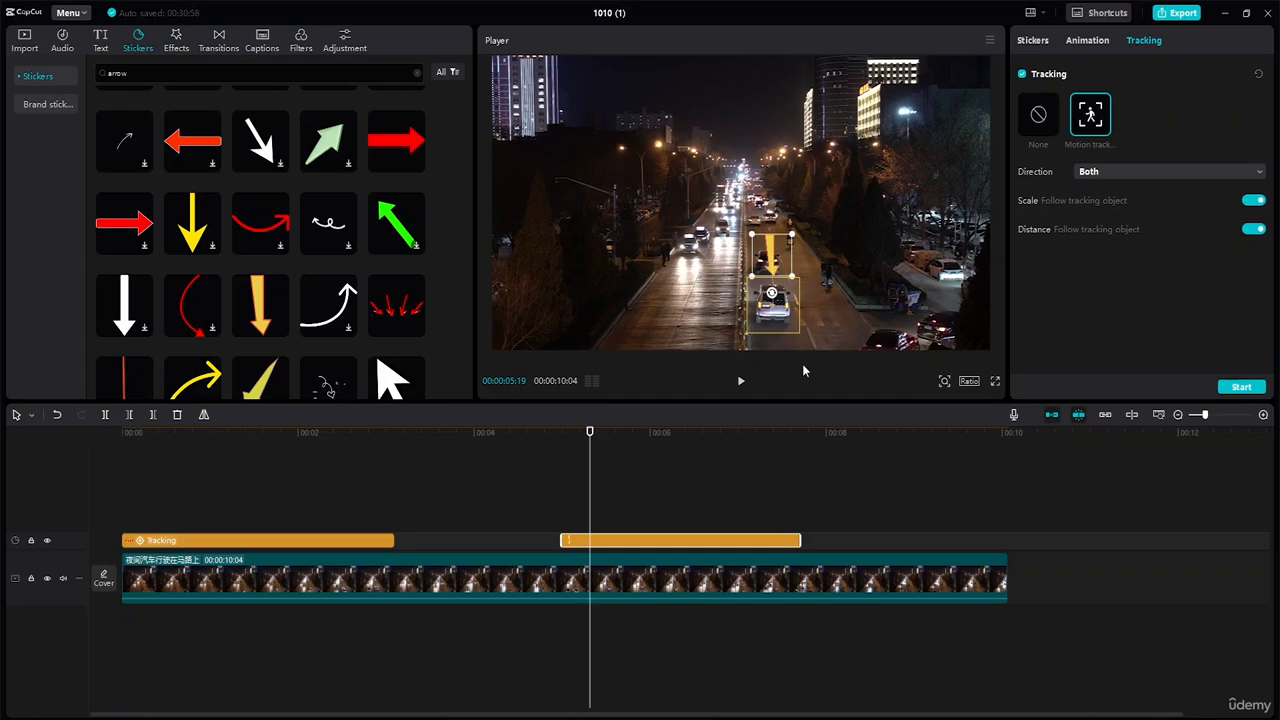
pyautogui.moveTo(590, 434)
pyautogui.mouseDown()
pyautogui.moveTo(551, 434)
pyautogui.moveTo(596, 434)
pyautogui.moveTo(554, 434)
pyautogui.moveTo(580, 434)
pyautogui.moveTo(557, 418)
pyautogui.moveTo(600, 430)
pyautogui.moveTo(588, 430)
pyautogui.mouseUp()
pyautogui.click(1241, 388)
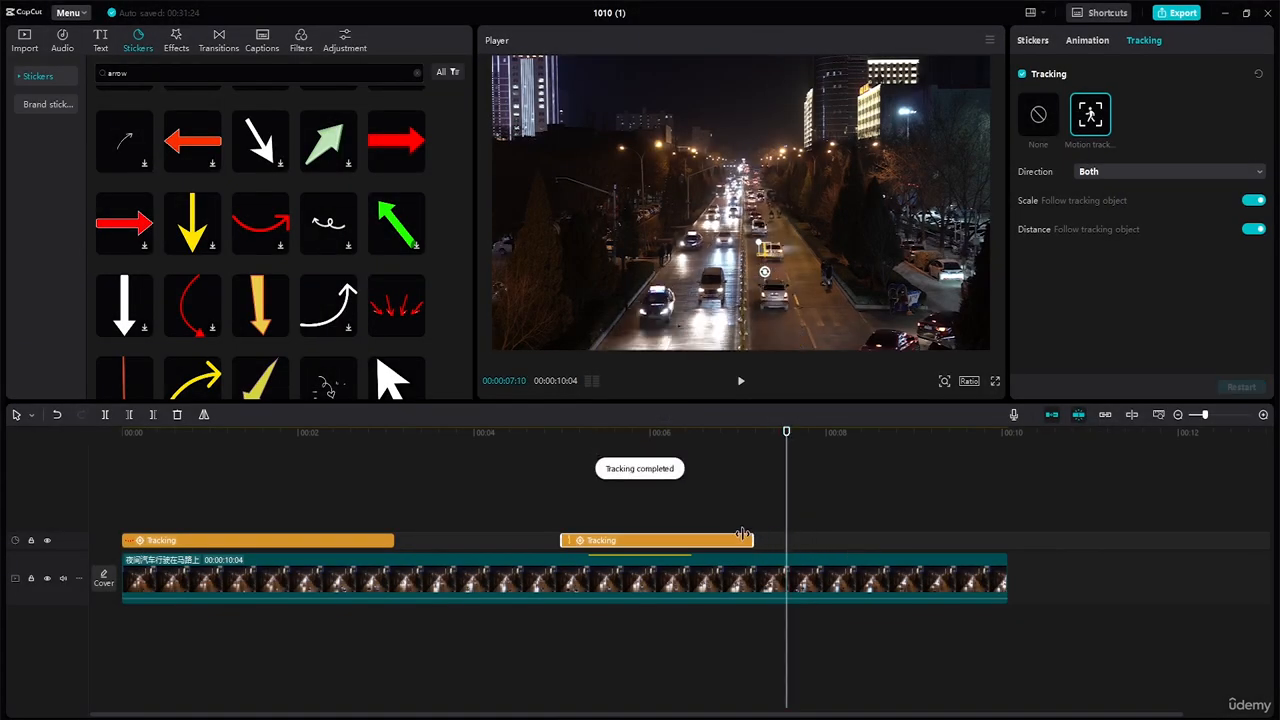
# Step: Trim the down-arrow sticker's end to about 7 seconds and play back the tracked result
pyautogui.moveTo(786, 436); pyautogui.dragTo(463, 409)
pyautogui.press('space')
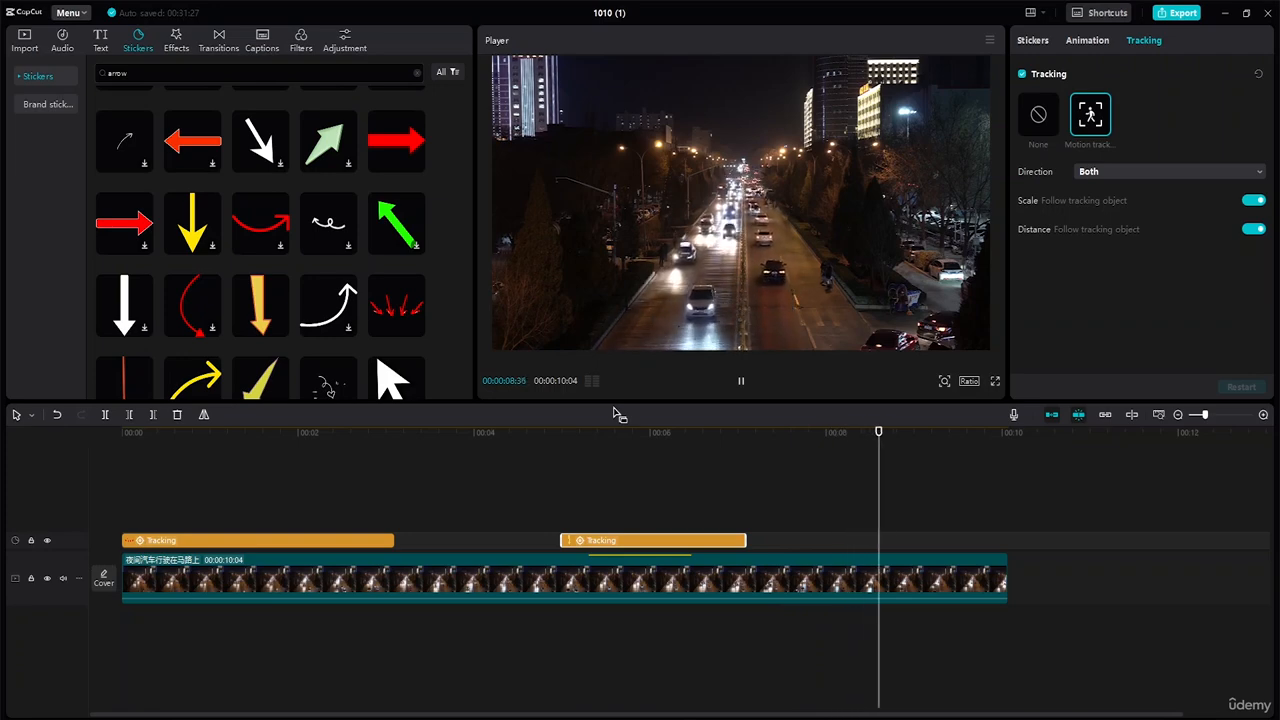
pyautogui.press('space')
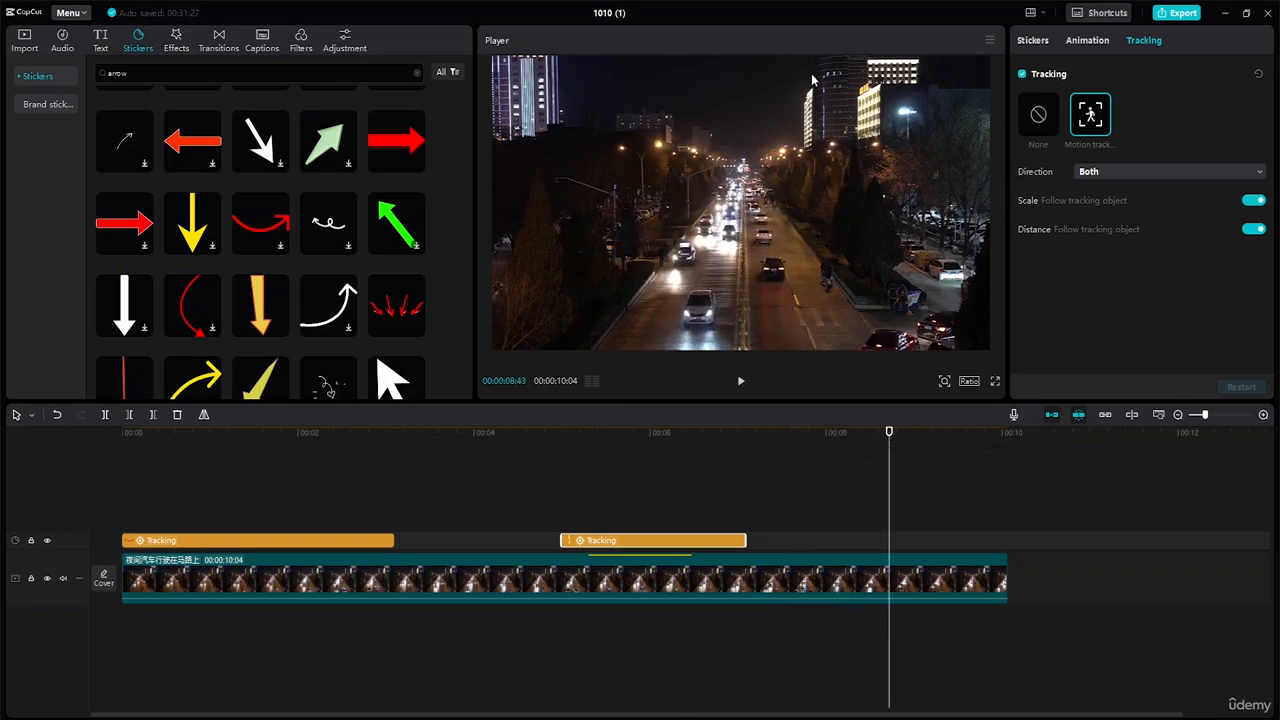
# Step: Rename the project as Track Objects 2, and review the down-arrow sticker's transform and tracking settings
pyautogui.click(624, 13)
pyautogui.write('Track Objects 2')
pyautogui.click(1044, 40)
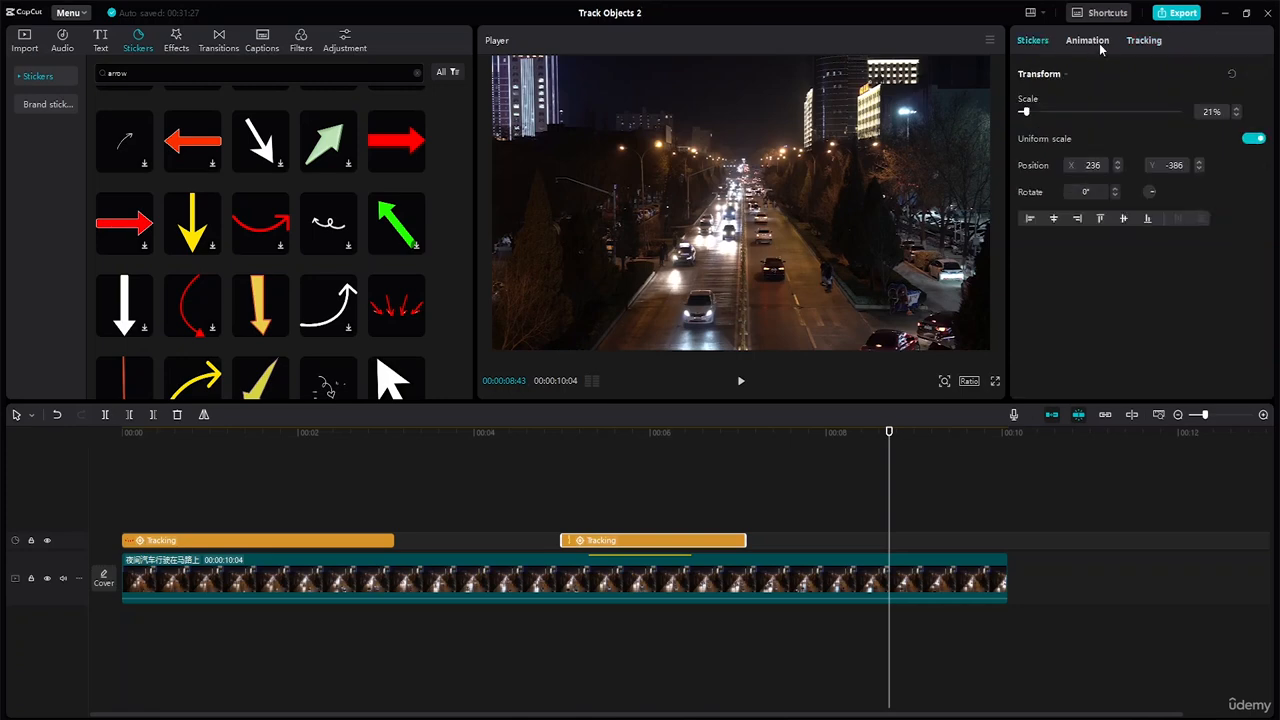
pyautogui.click(1145, 41)
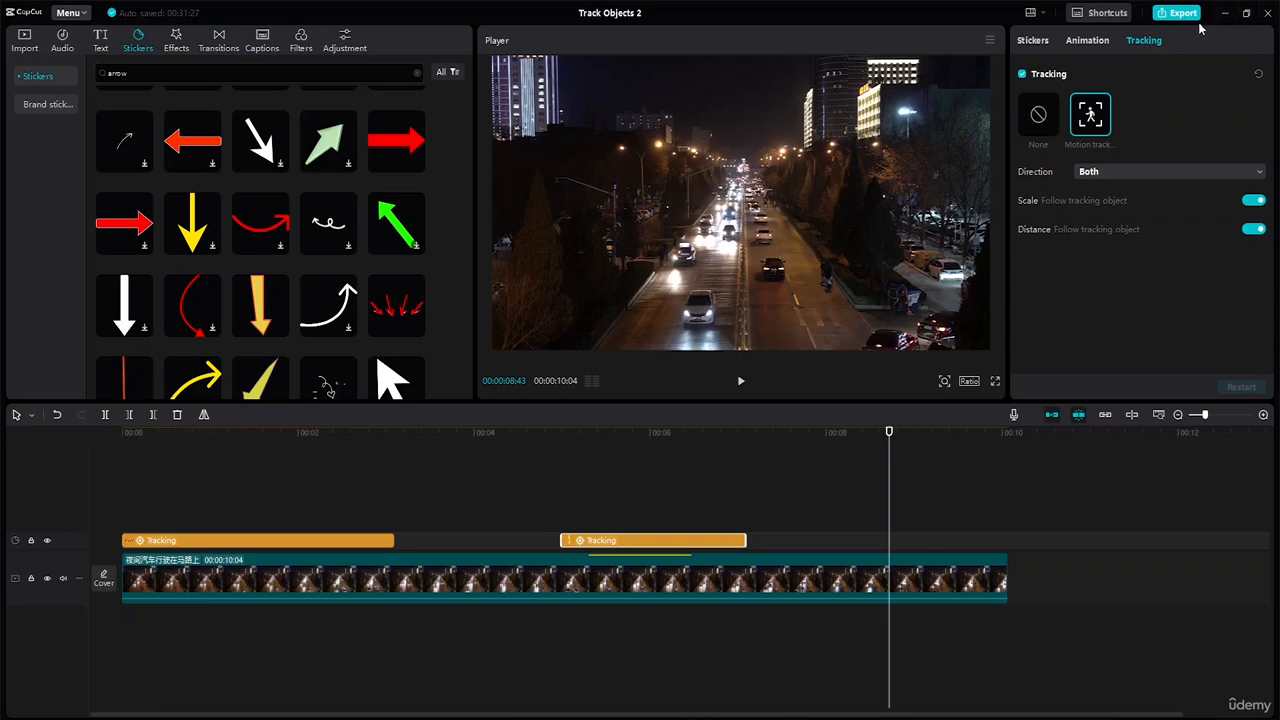
# Step: Open the export settings and set the destination to the Advance Capcut Tutorial Resource File folder on the Desktop
pyautogui.click(1189, 17)
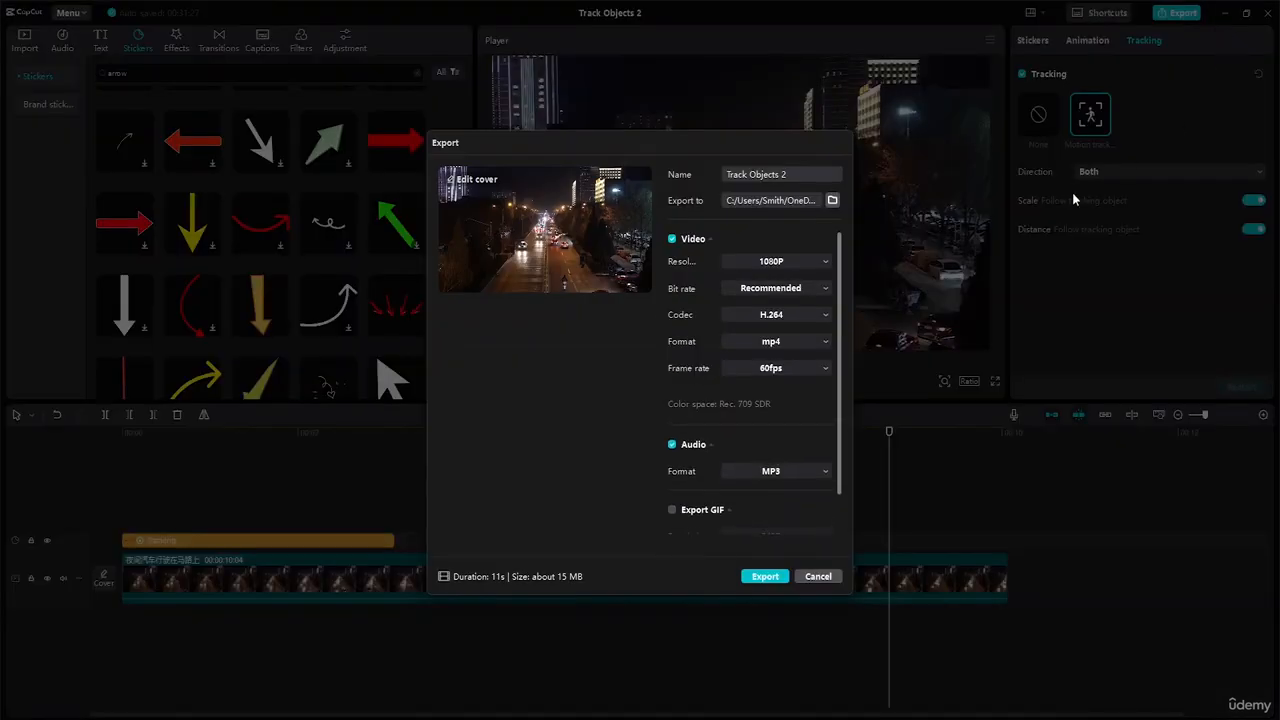
pyautogui.click(834, 200)
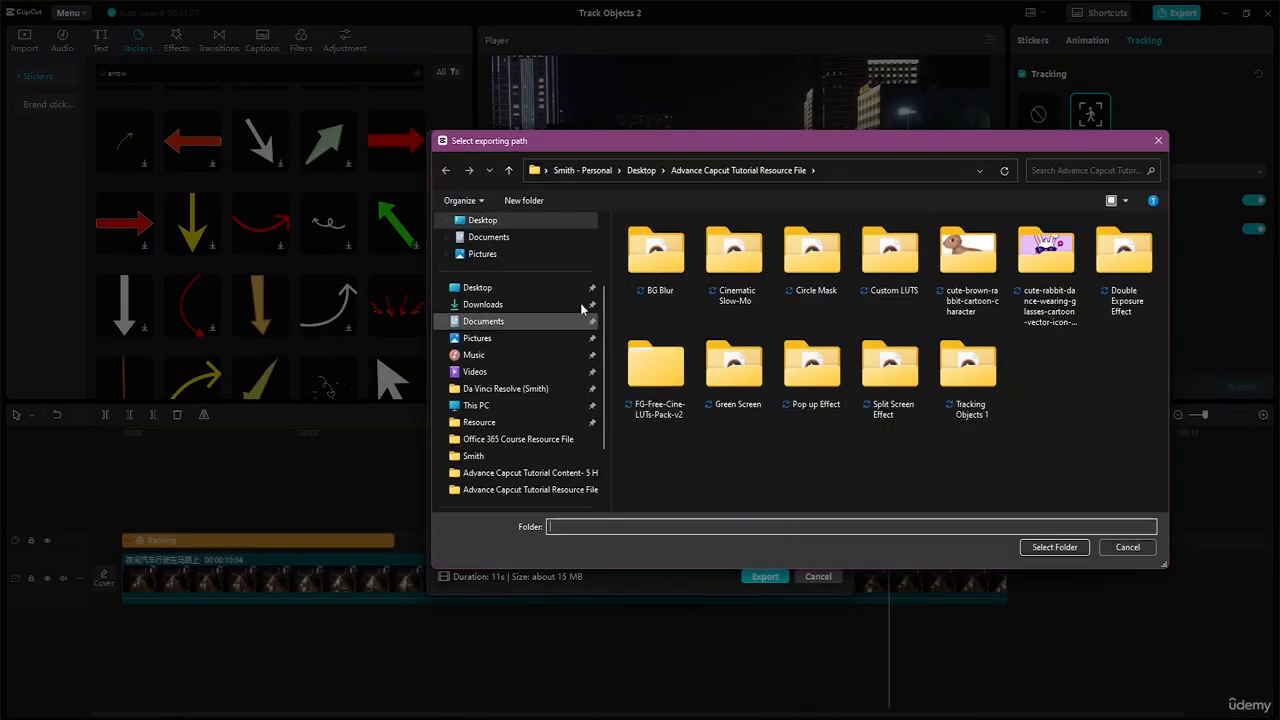
pyautogui.click(566, 287)
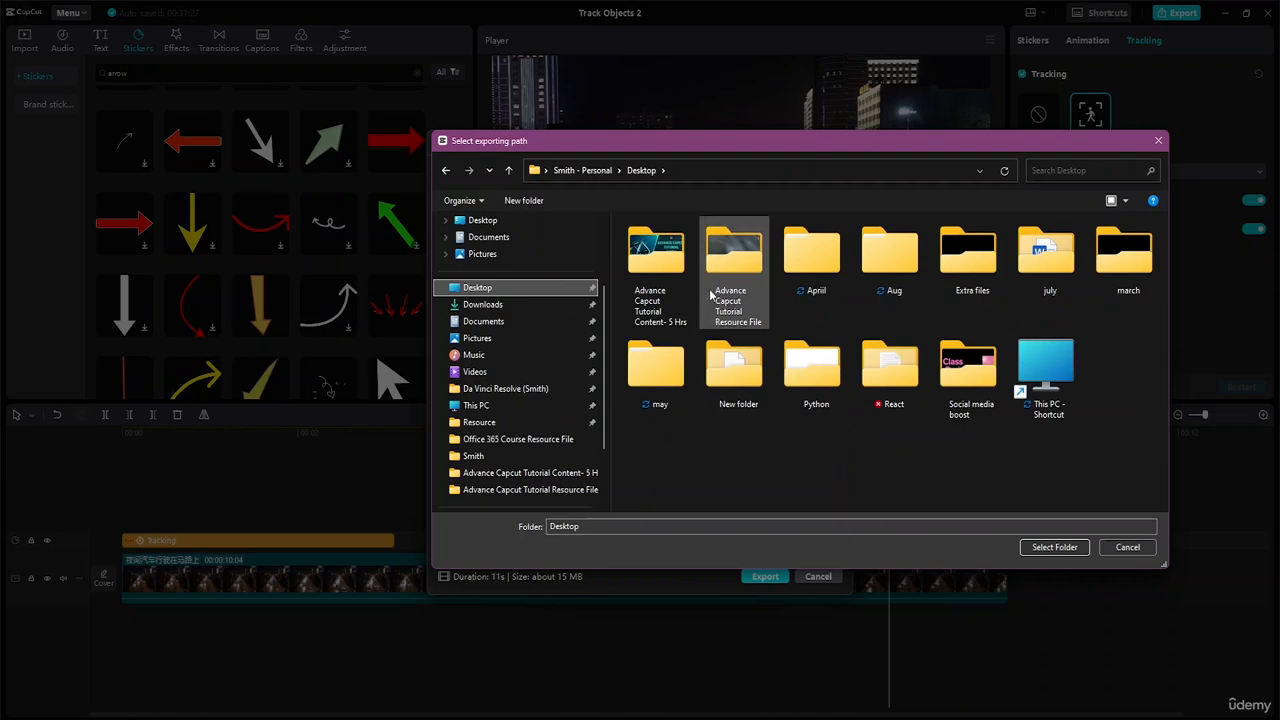
pyautogui.click(723, 288)
pyautogui.doubleClick(723, 288)
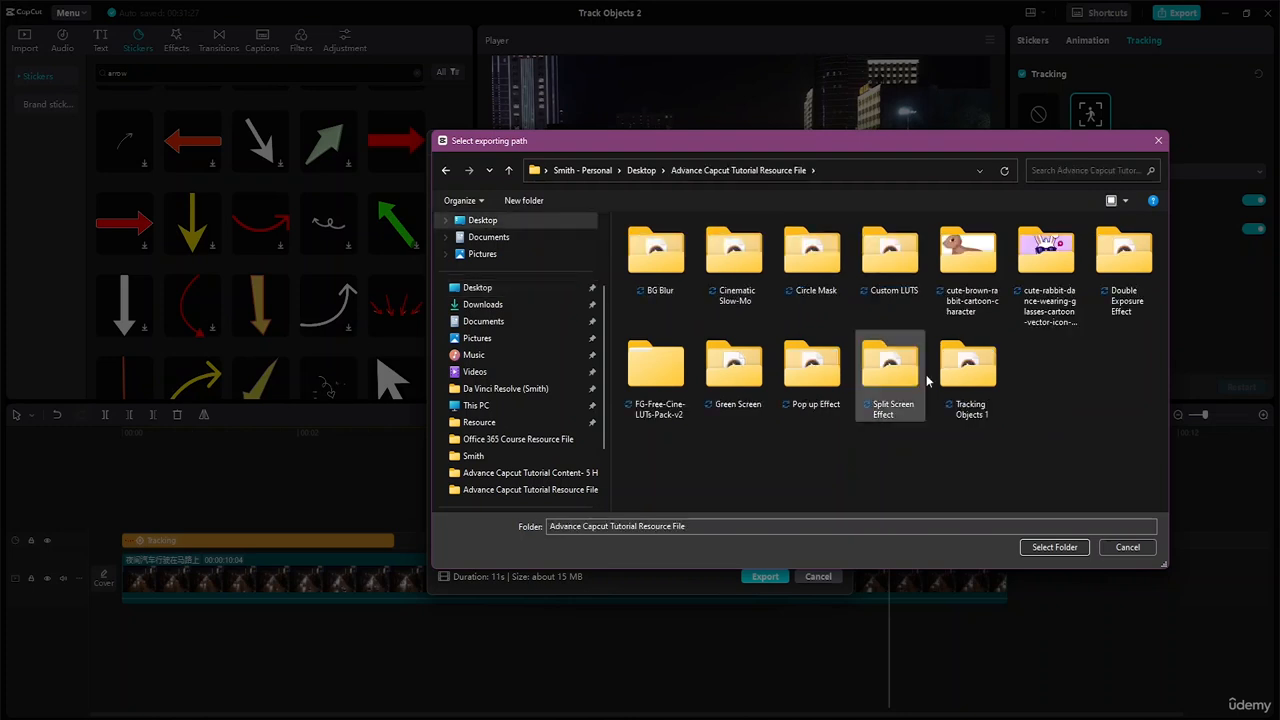
pyautogui.click(1053, 547)
pyautogui.scroll(-1, 730, 308)
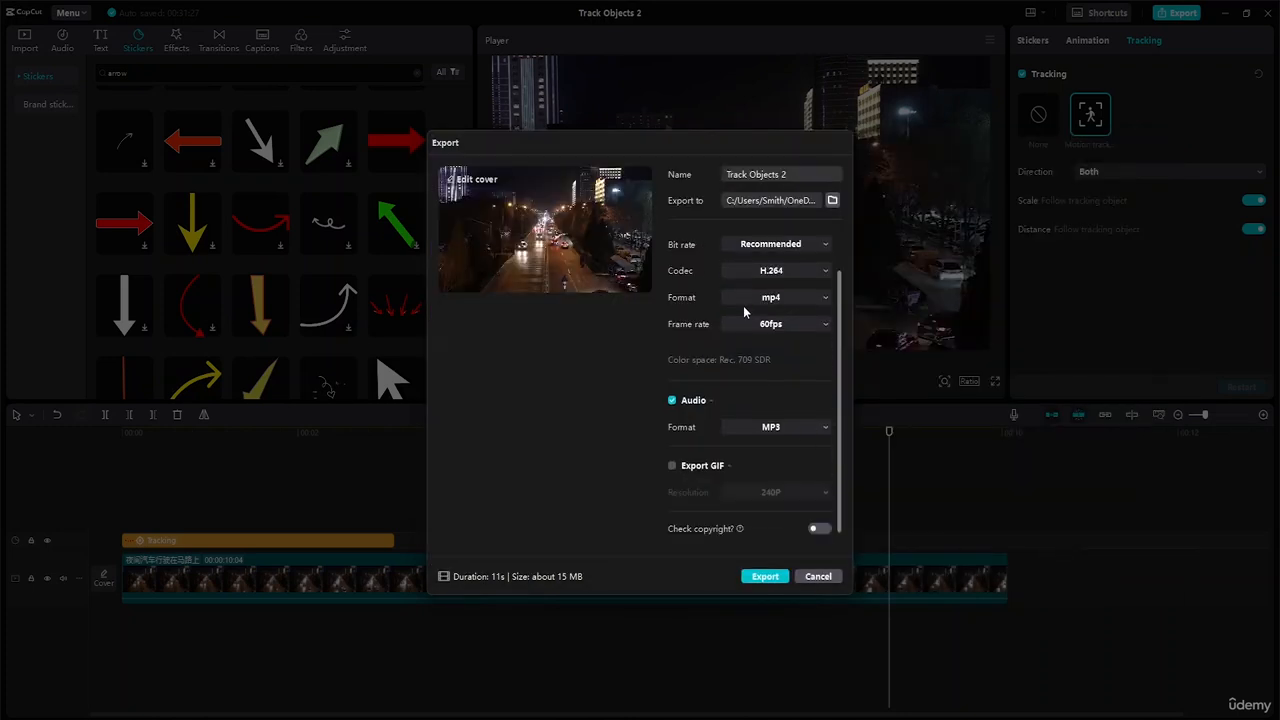